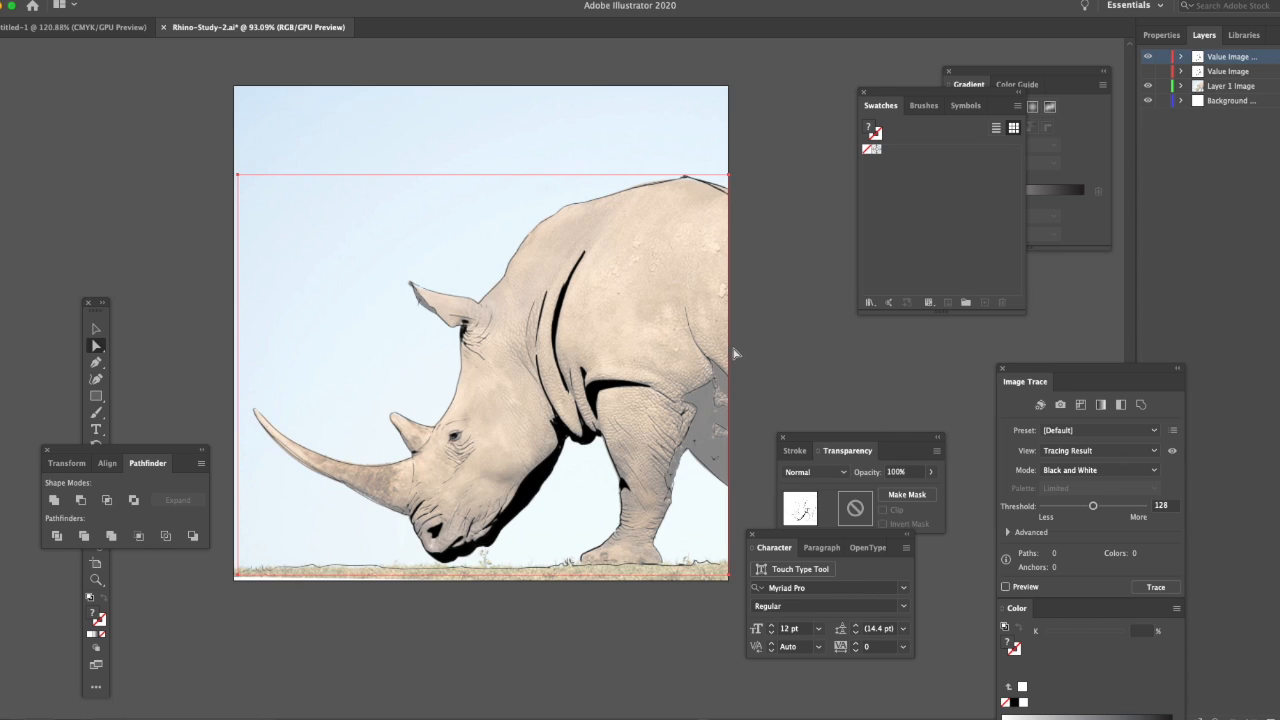
# Open Rino-Study.psd with its layers converted to objects and its hidden layers imported
pyautogui.click(762, 320)
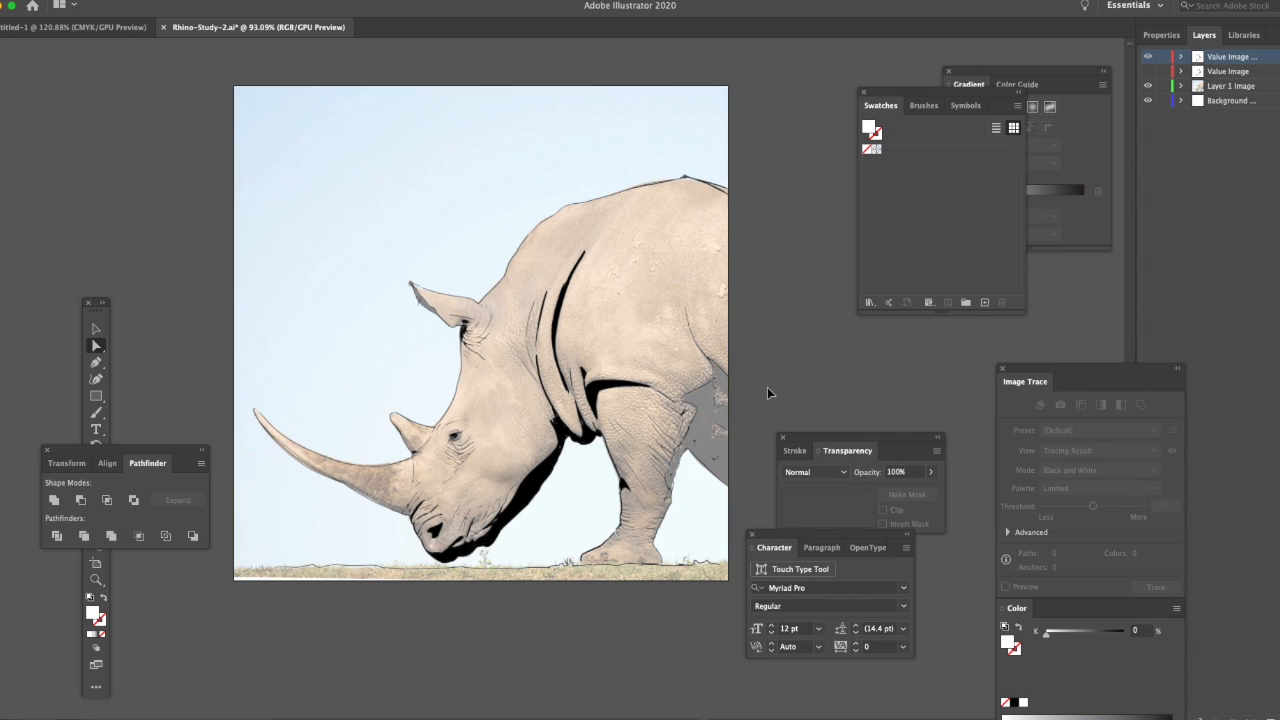
pyautogui.press('super+o')
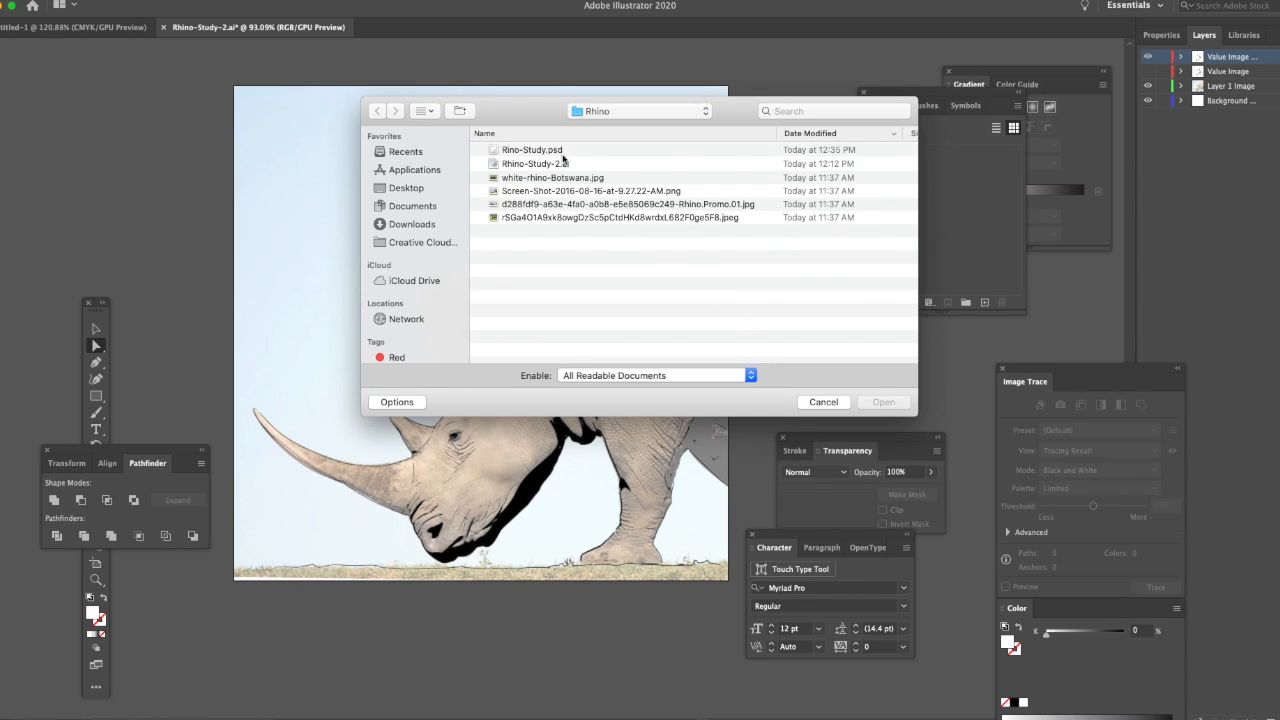
pyautogui.click(562, 152)
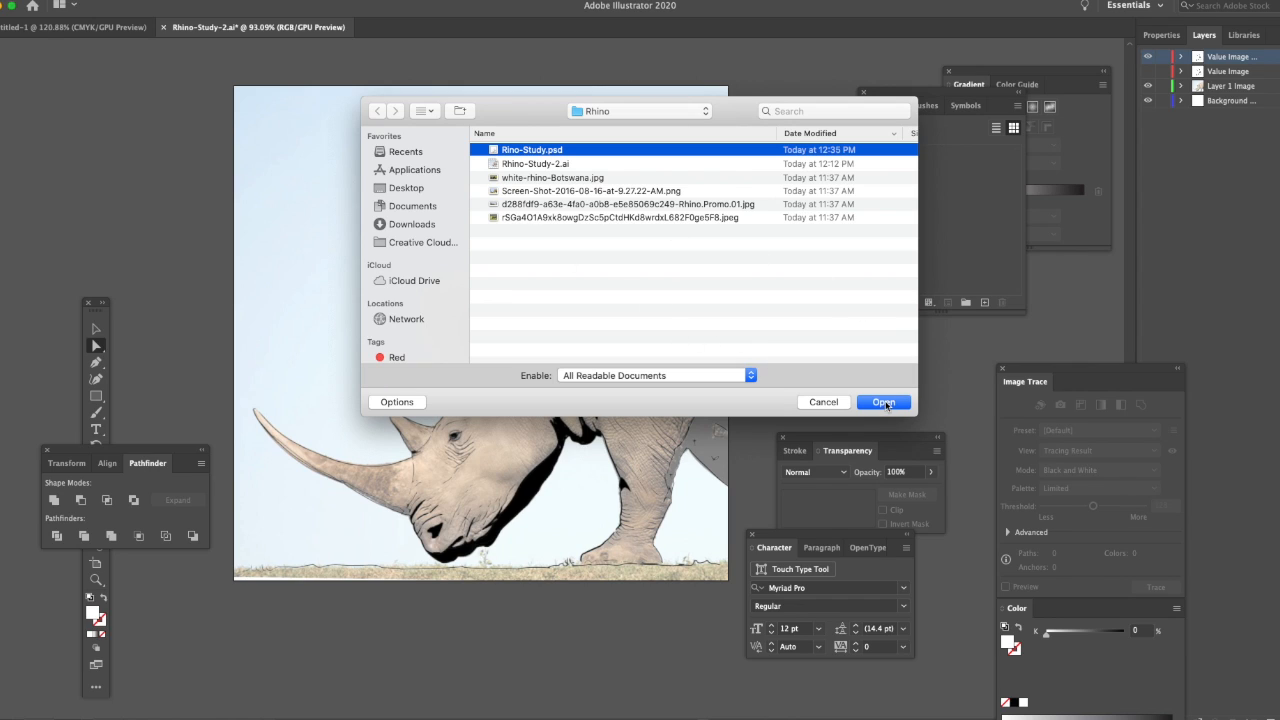
pyautogui.click(884, 404)
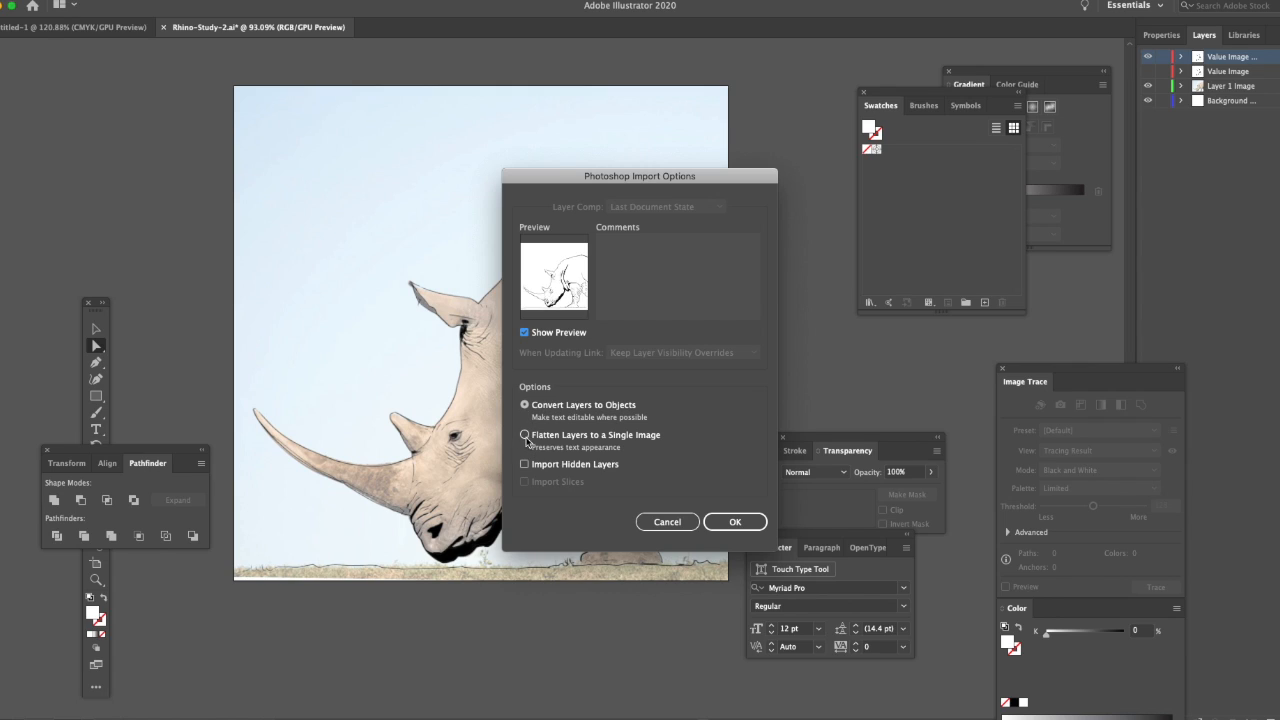
pyautogui.click(524, 464)
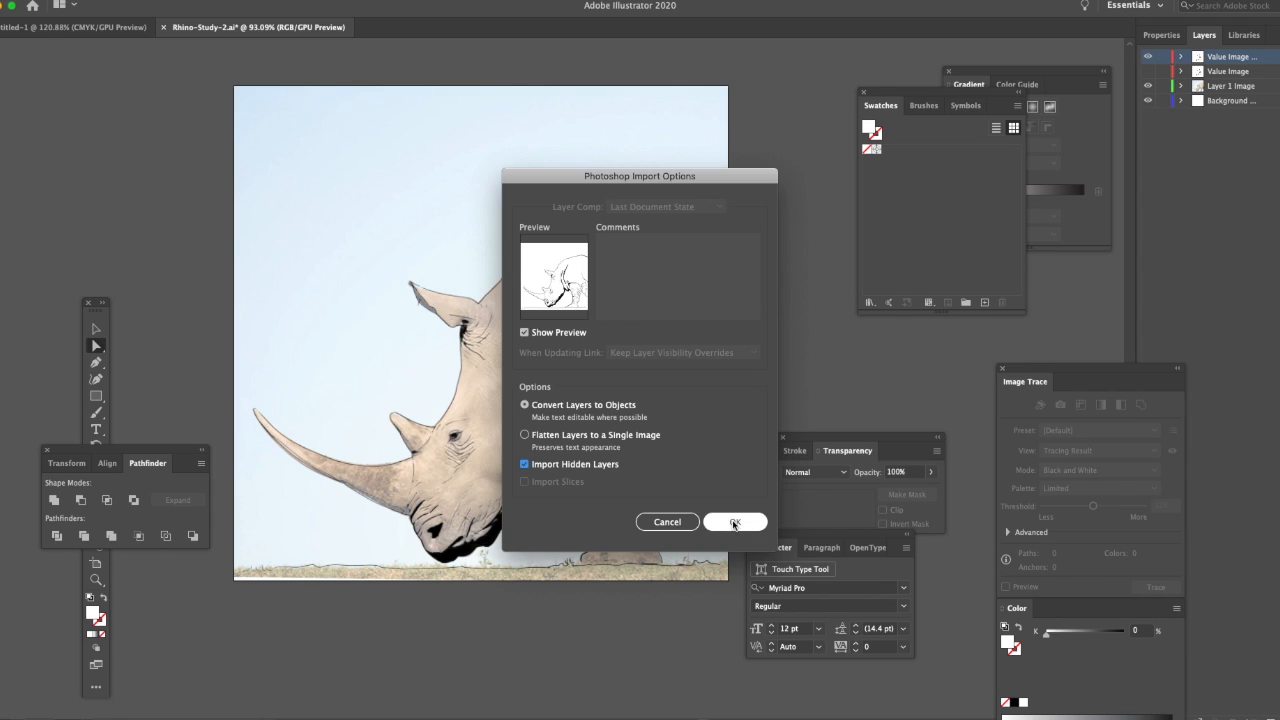
pyautogui.click(745, 520)
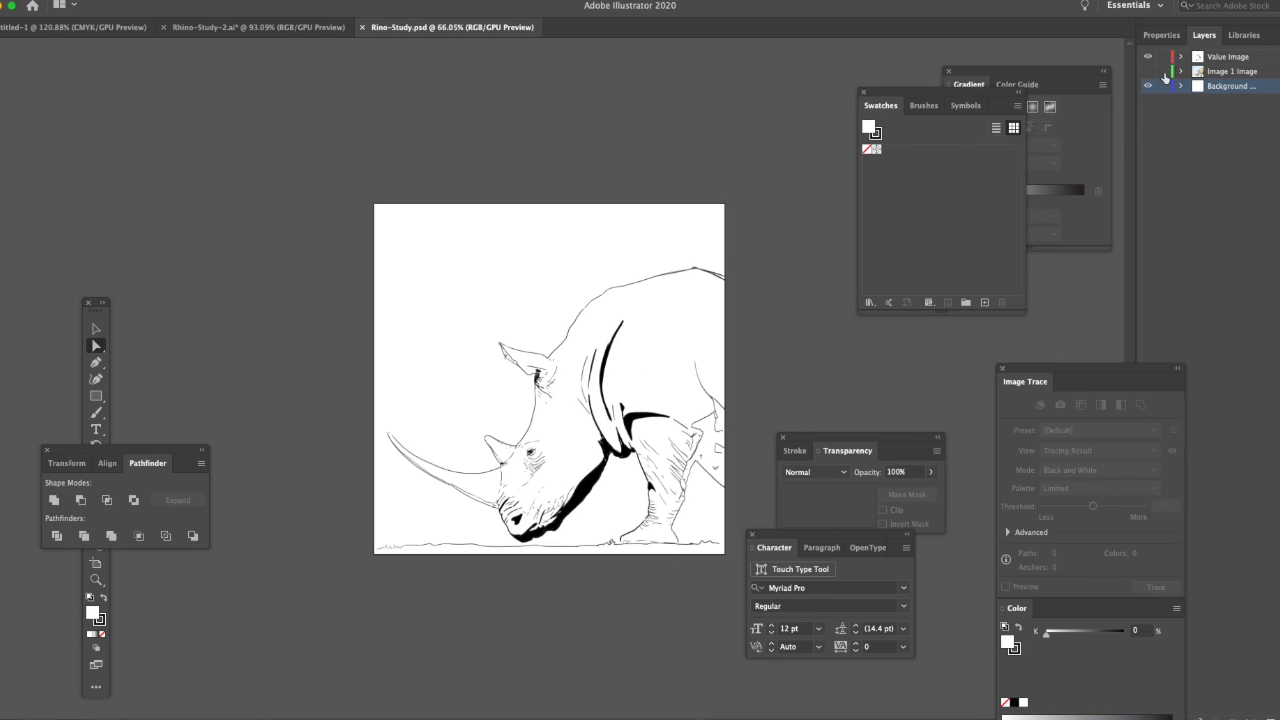
# Check what the photo layer and the Value Image layer contain by switching their visibility on and off
pyautogui.click(1149, 73)
pyautogui.click(1149, 73)
pyautogui.click(1149, 58)
pyautogui.click(1149, 58)
# Make an Image Trace of the rhino line drawing on the Value Image layer, accepting the large image size
pyautogui.click(542, 410)
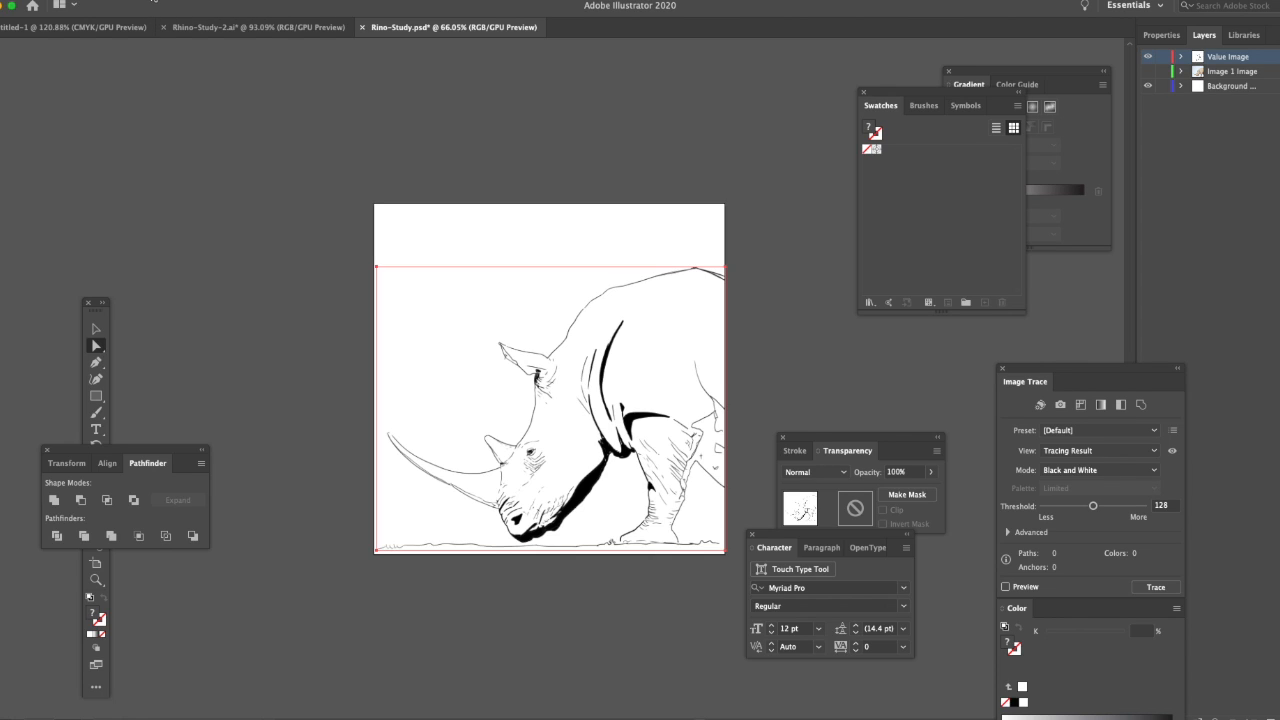
pyautogui.click(142, 0)
pyautogui.moveTo(220, 387)
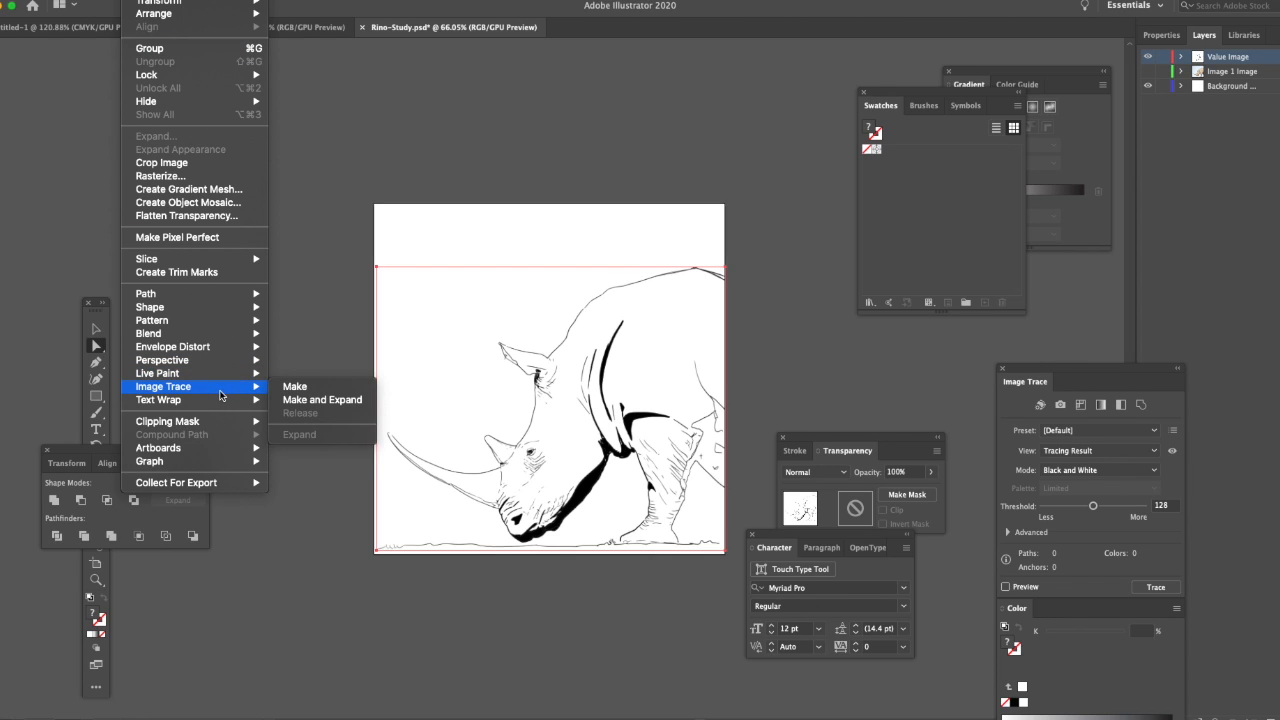
pyautogui.click(361, 388)
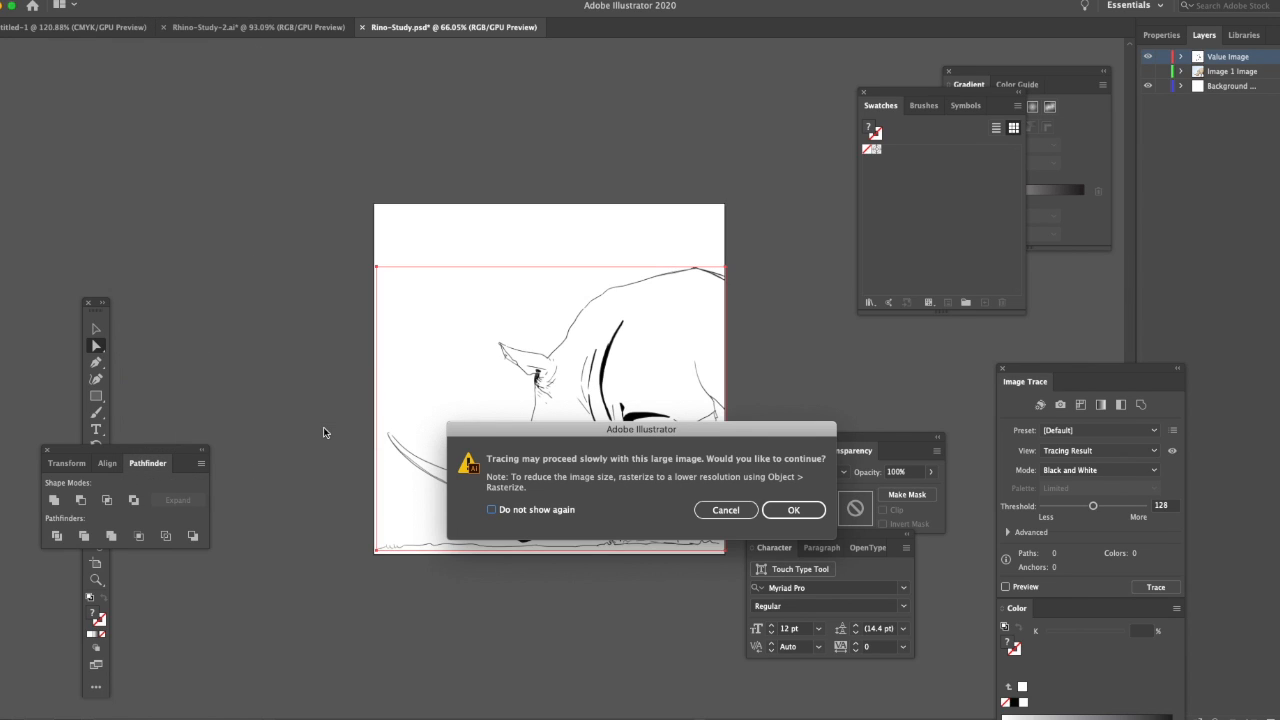
pyautogui.click(793, 511)
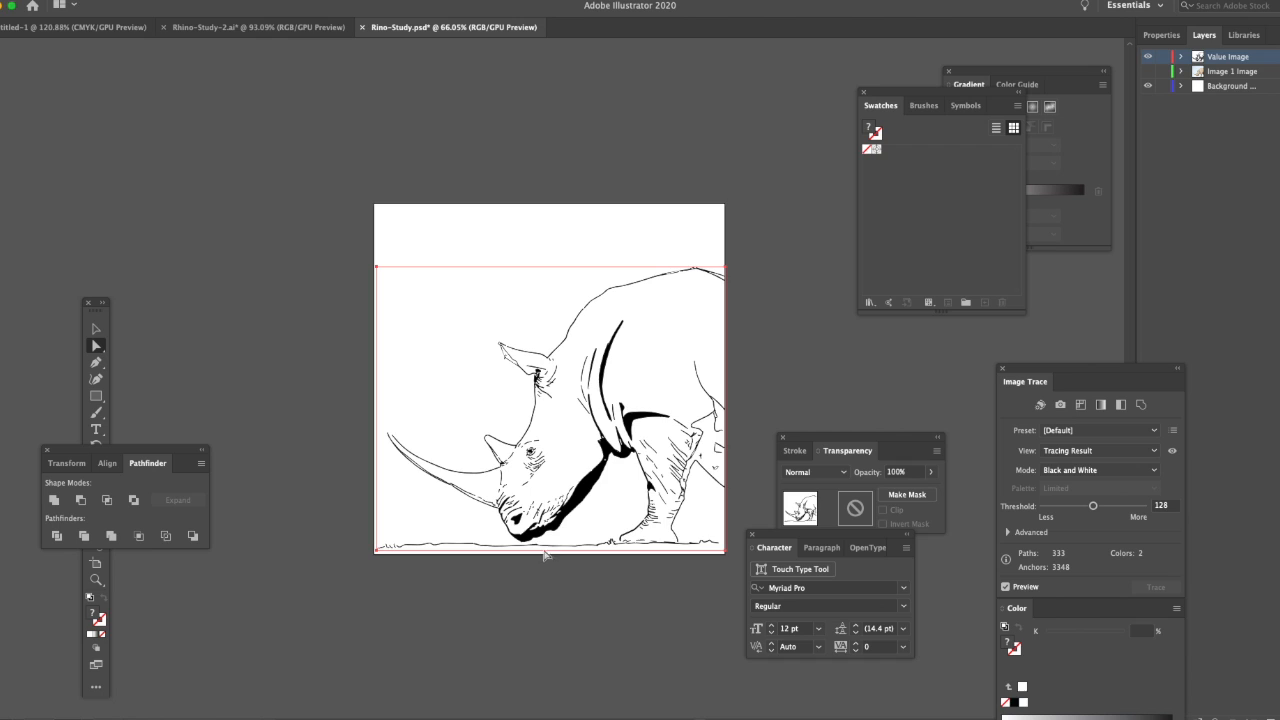
# Set the black-and-white Image Trace threshold to 199 while comparing the line detail around the rhino's face
pyautogui.moveTo(545, 498); pyautogui.dragTo(486, 526)
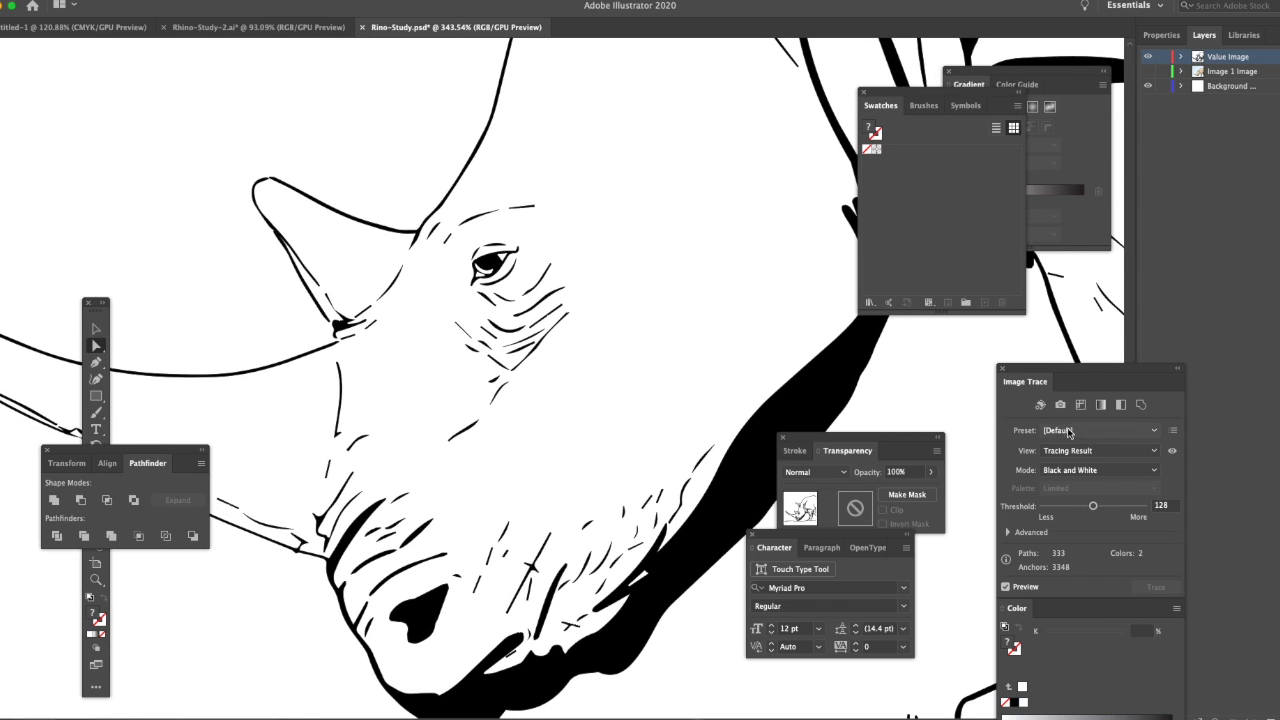
pyautogui.moveTo(1079, 371); pyautogui.dragTo(767, 350)
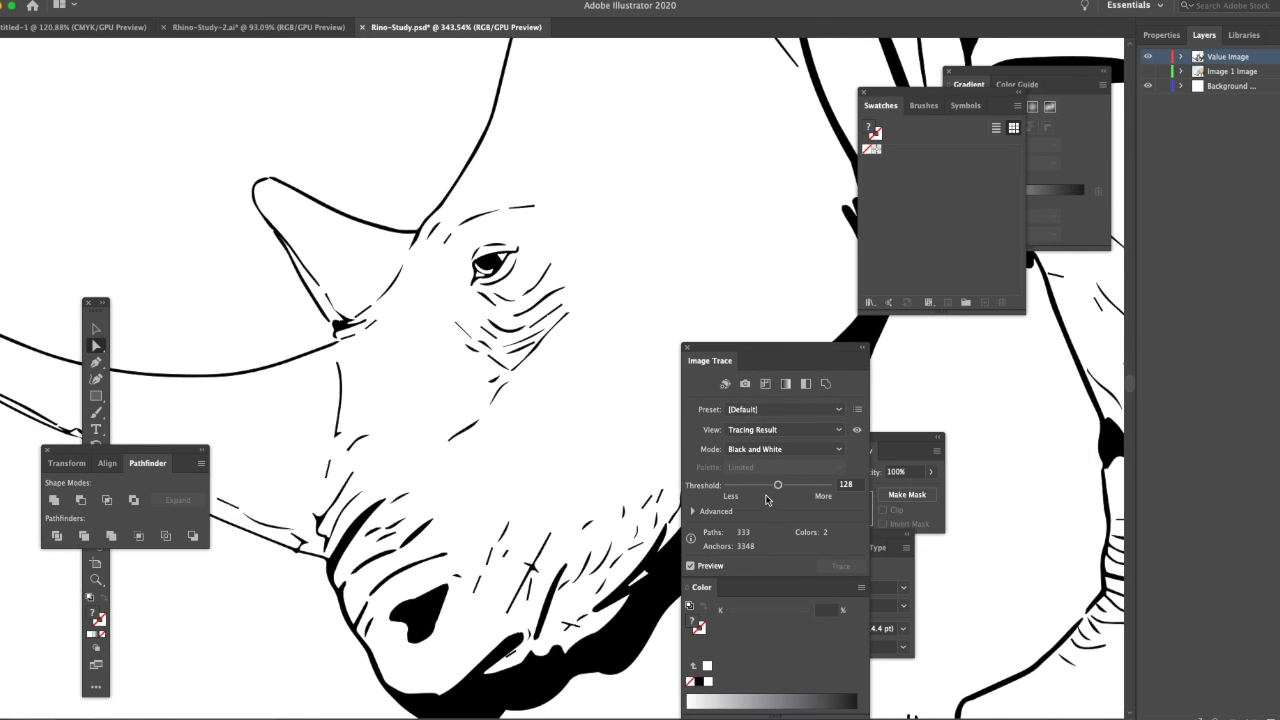
pyautogui.moveTo(778, 490); pyautogui.dragTo(757, 498)
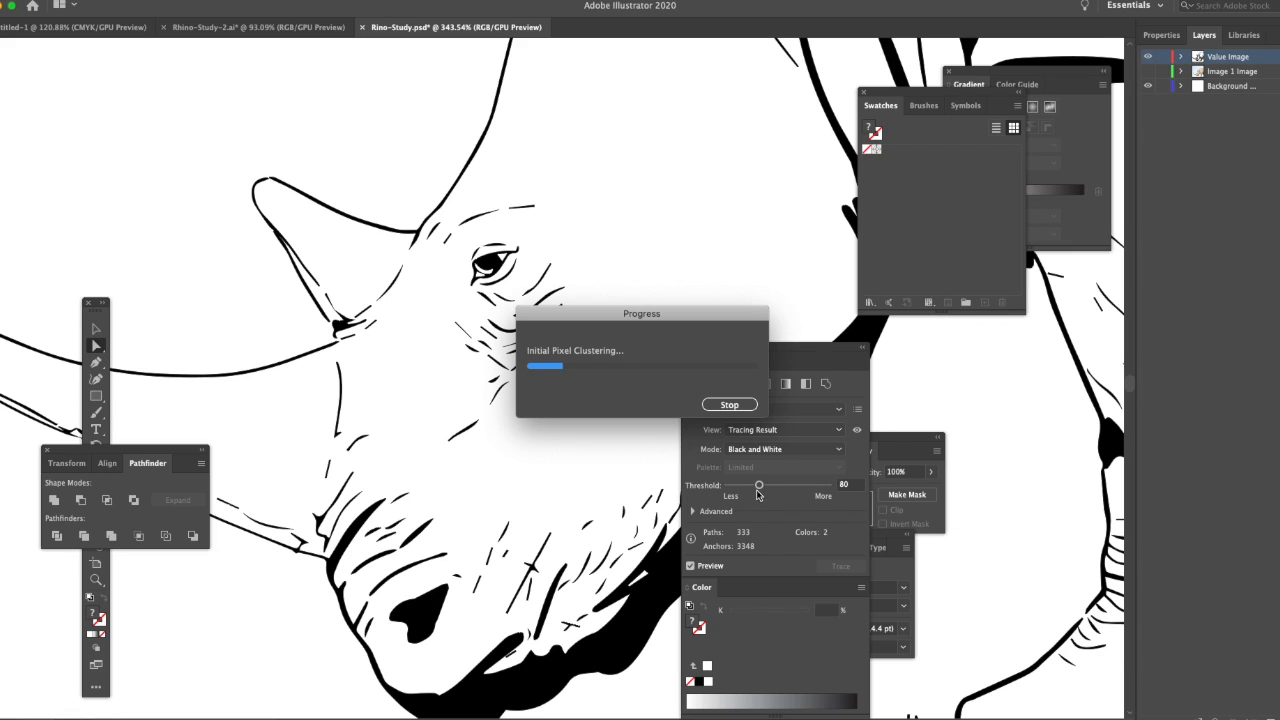
pyautogui.moveTo(759, 490); pyautogui.dragTo(747, 490)
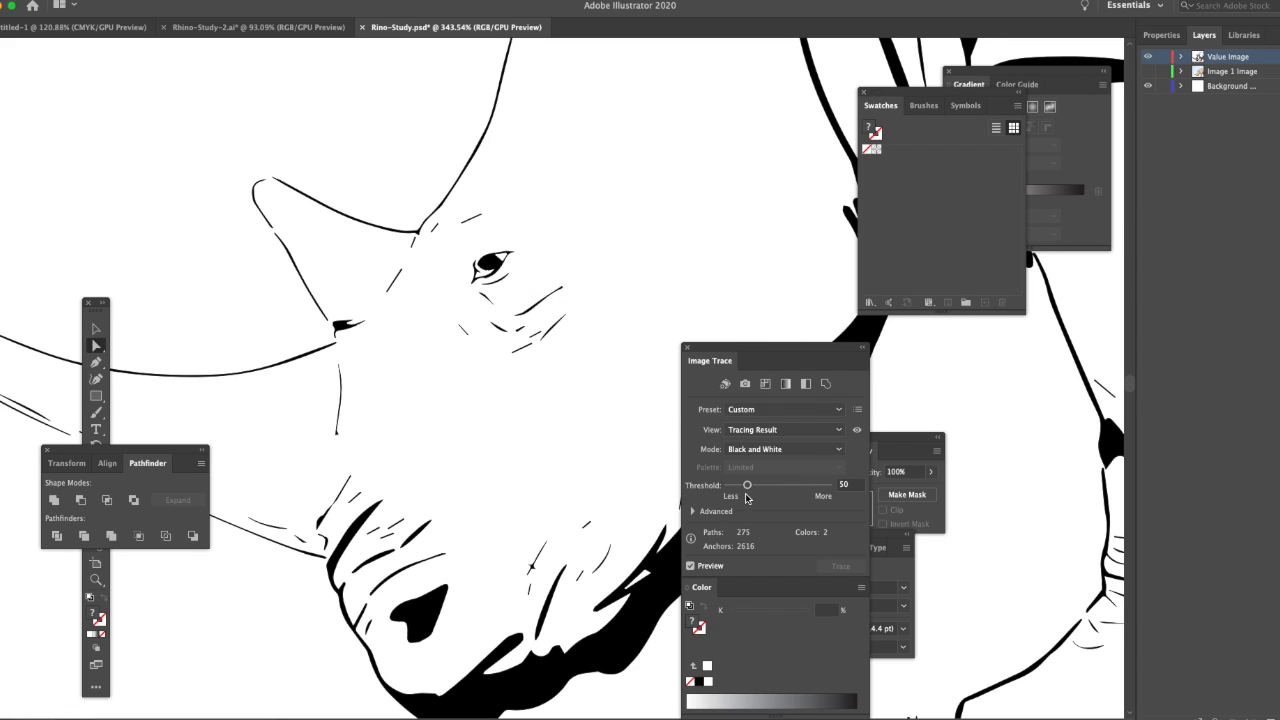
pyautogui.moveTo(747, 486); pyautogui.dragTo(806, 486)
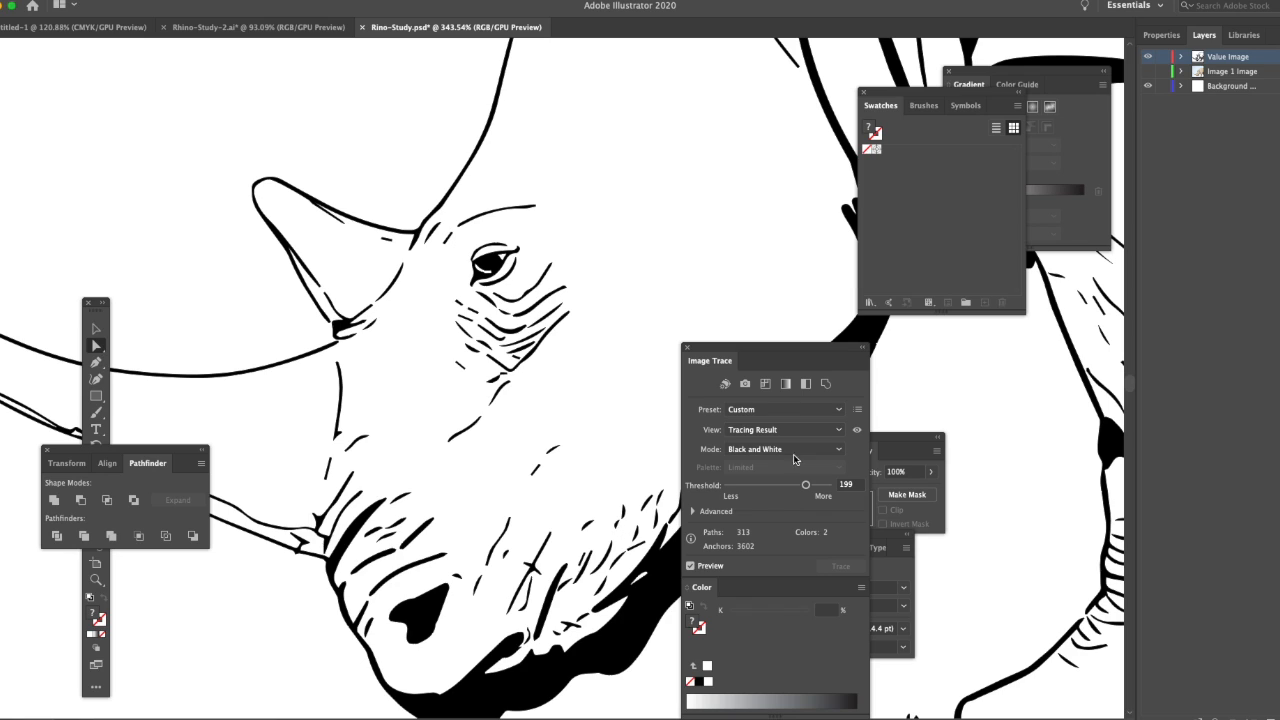
# Expand the rhino tracing into editable vector paths
pyautogui.moveTo(594, 537); pyautogui.dragTo(201, 468)
pyautogui.moveTo(545, 525); pyautogui.dragTo(275, 532)
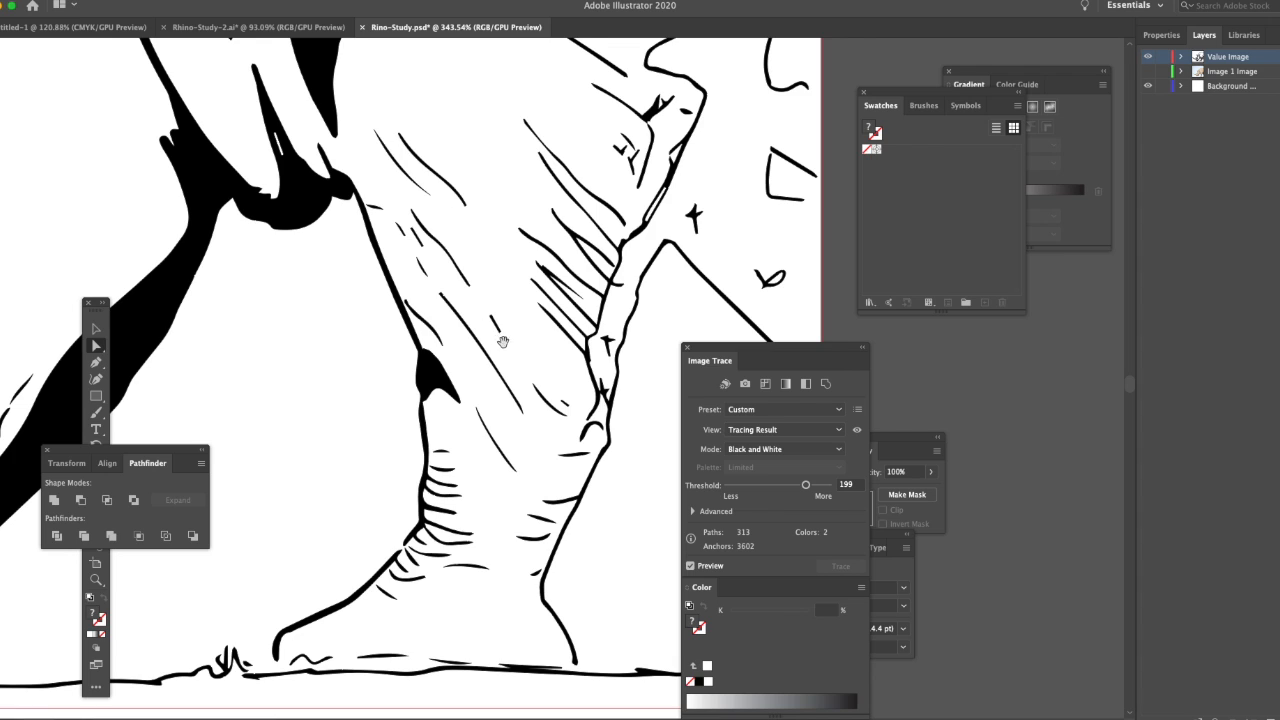
pyautogui.moveTo(500, 340); pyautogui.dragTo(558, 453)
pyautogui.moveTo(535, 345); pyautogui.dragTo(625, 418)
pyautogui.moveTo(514, 609); pyautogui.dragTo(689, 360)
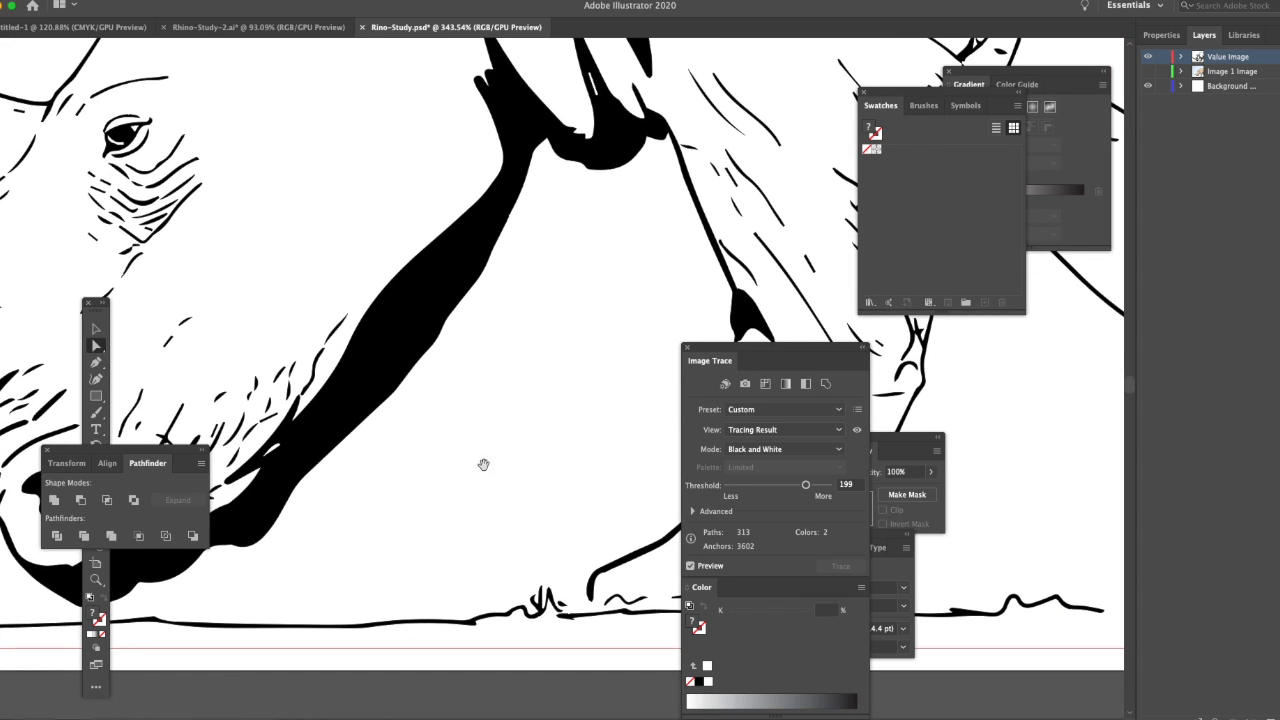
pyautogui.moveTo(489, 469); pyautogui.dragTo(626, 586)
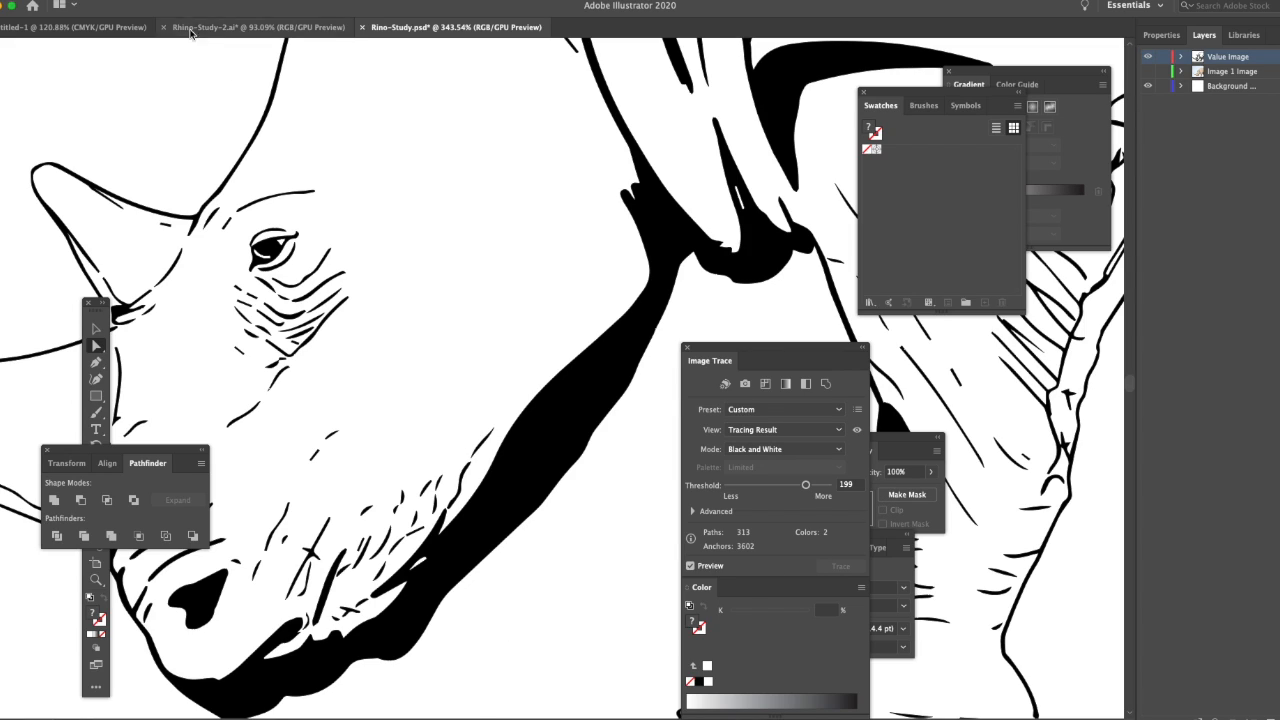
pyautogui.click(145, 2)
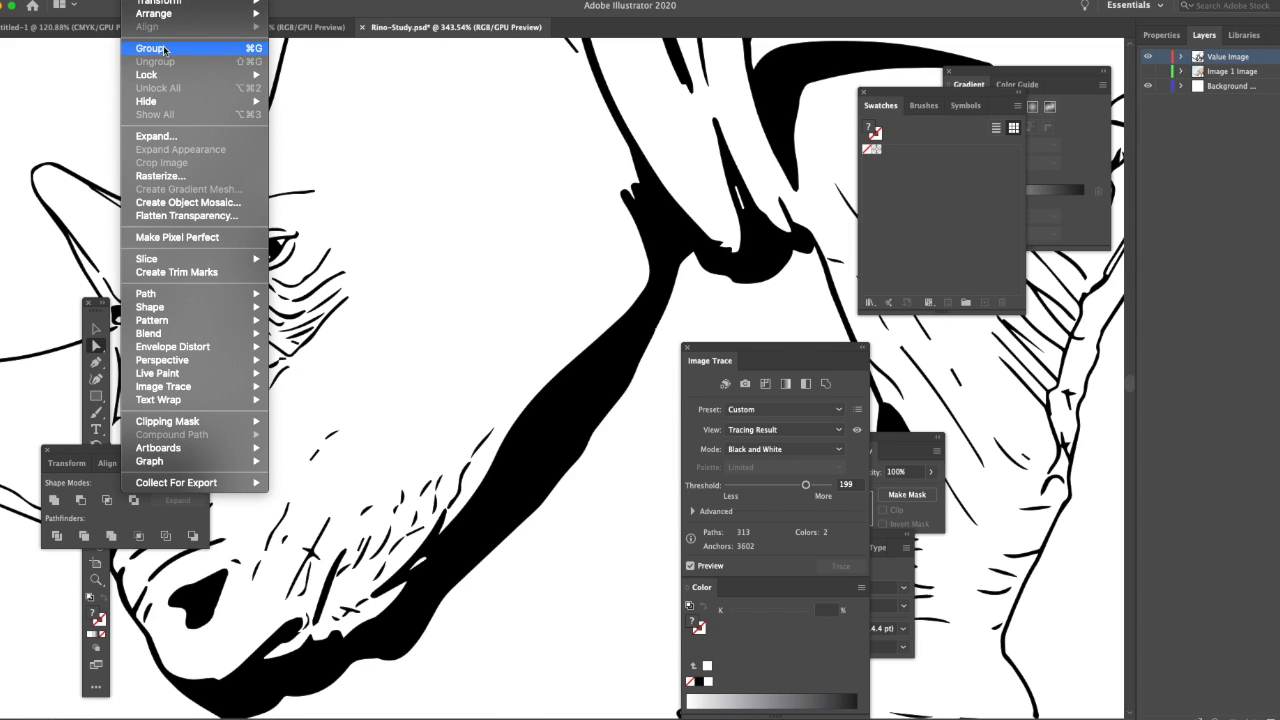
pyautogui.click(188, 138)
pyautogui.click(114, 356)
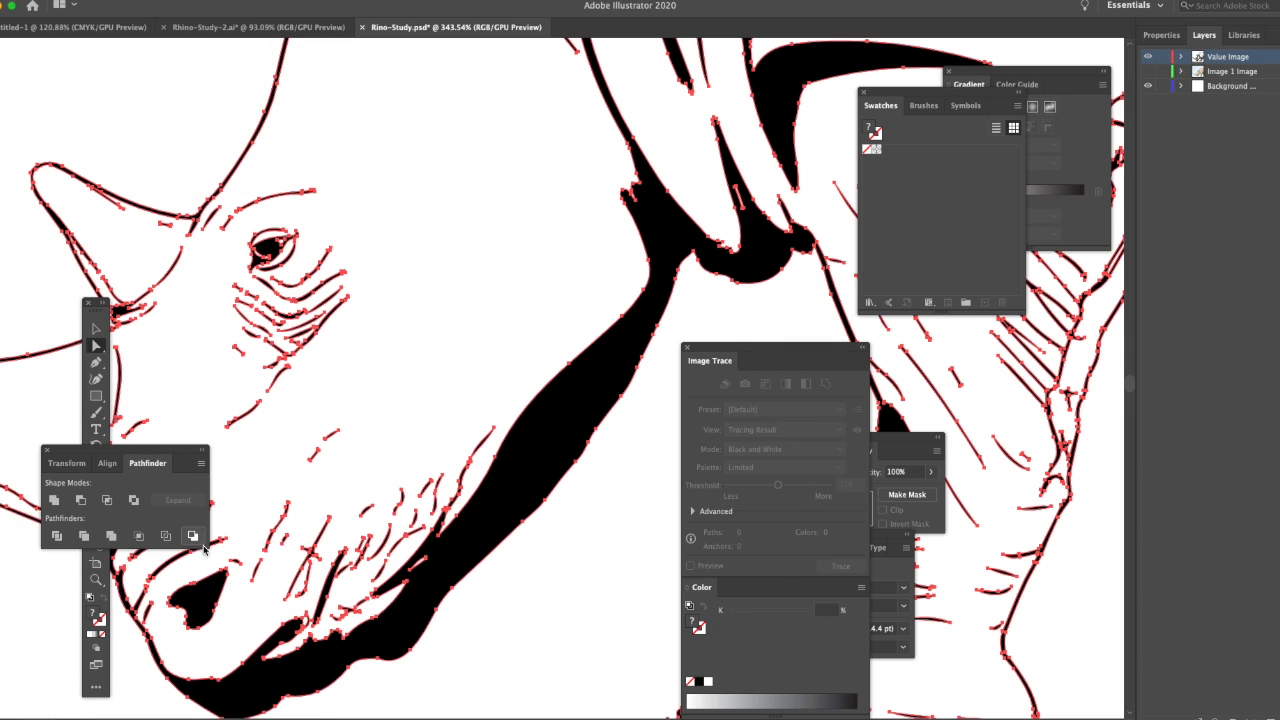
# Select the white area of the expanded tracing with the Direct Selection tool, separately from its black line work
pyautogui.press('super+0')
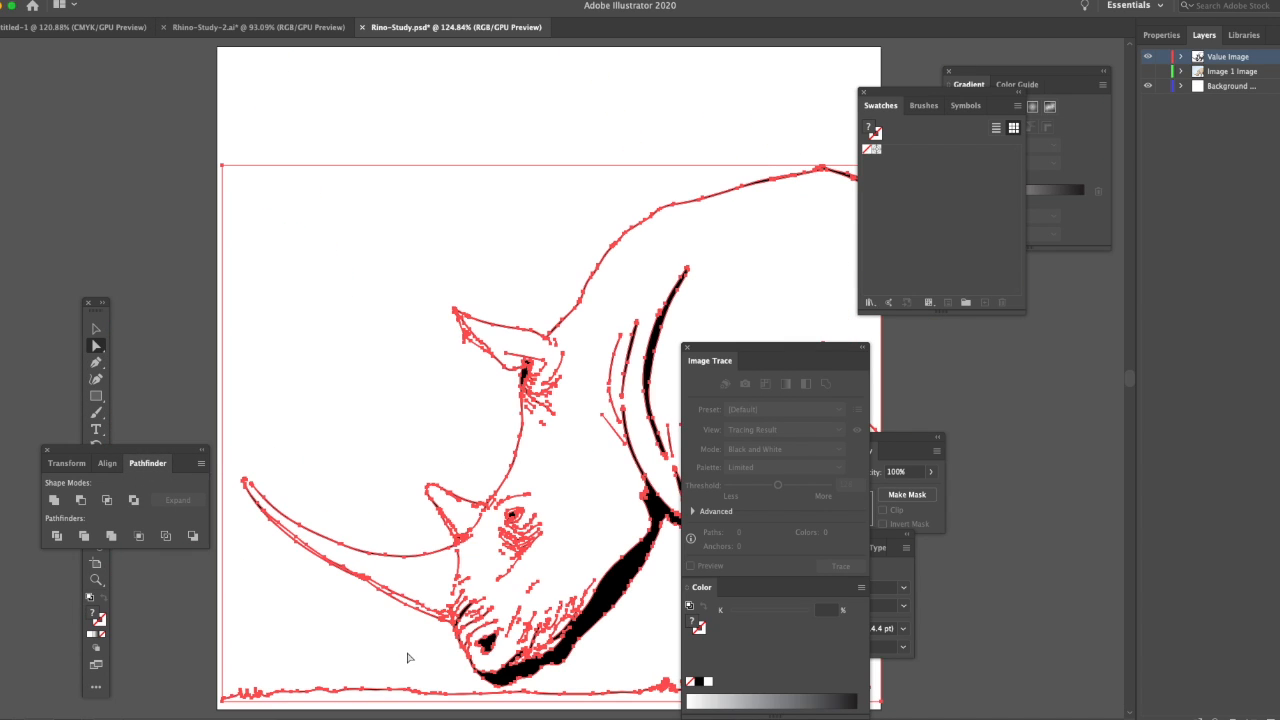
pyautogui.press('v')
pyautogui.click(377, 163)
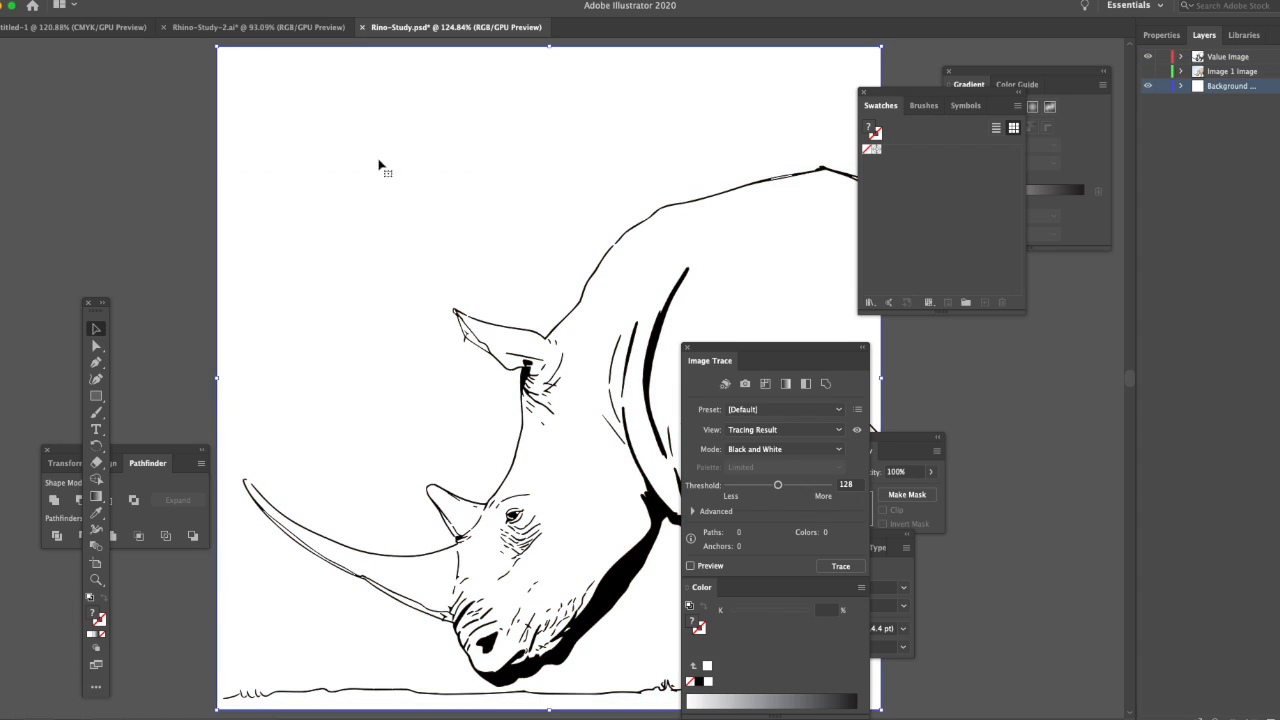
pyautogui.click(437, 219)
pyautogui.click(96, 345)
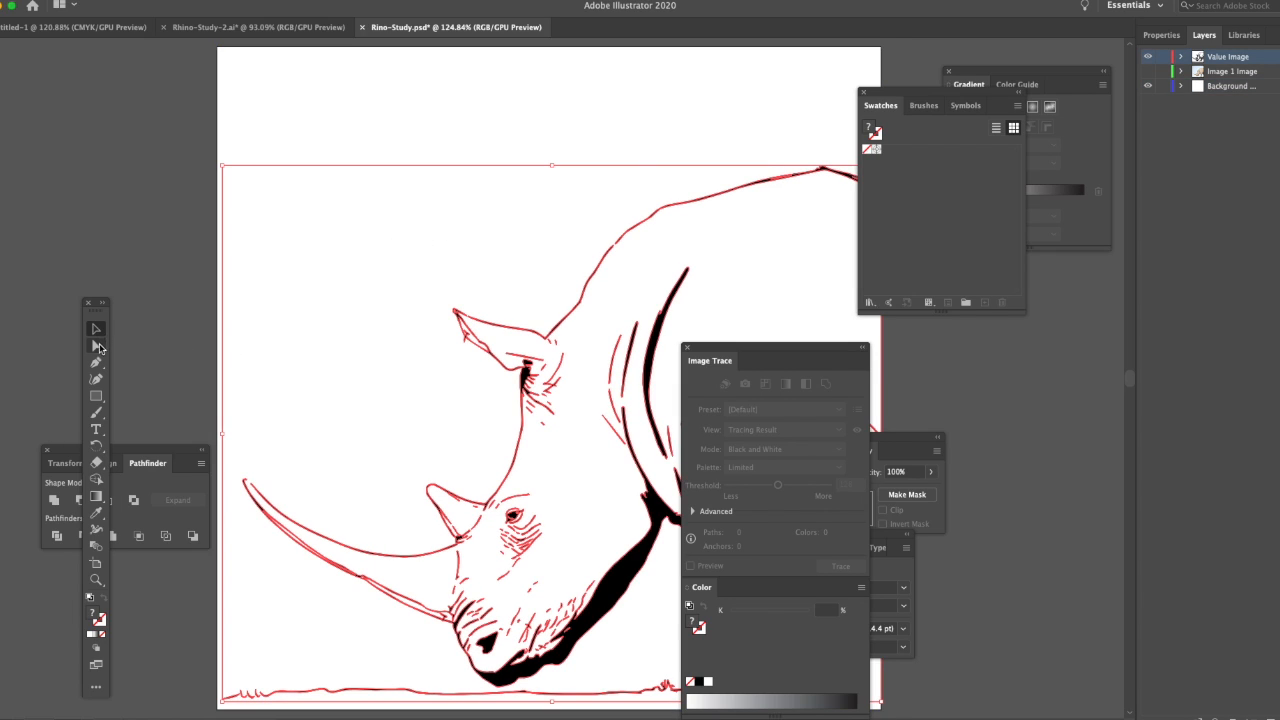
pyautogui.moveTo(96, 308); pyautogui.dragTo(185, 228)
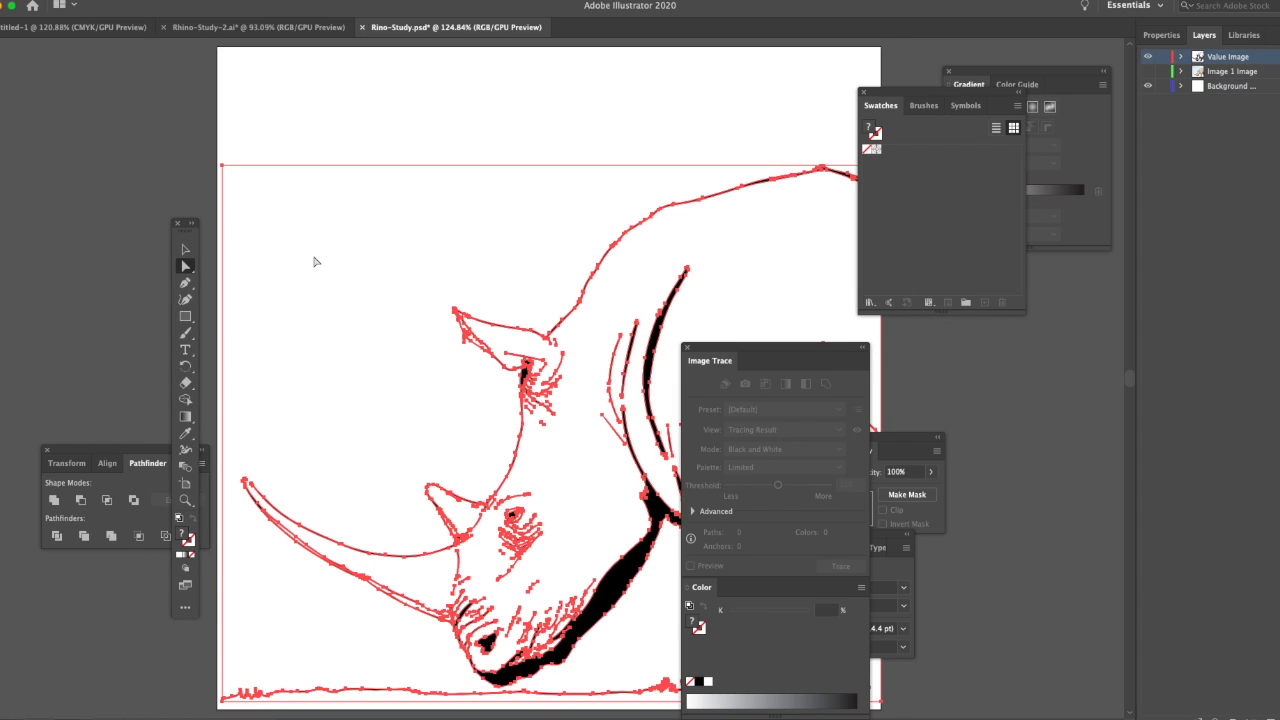
pyautogui.click(152, 342)
pyautogui.click(336, 387)
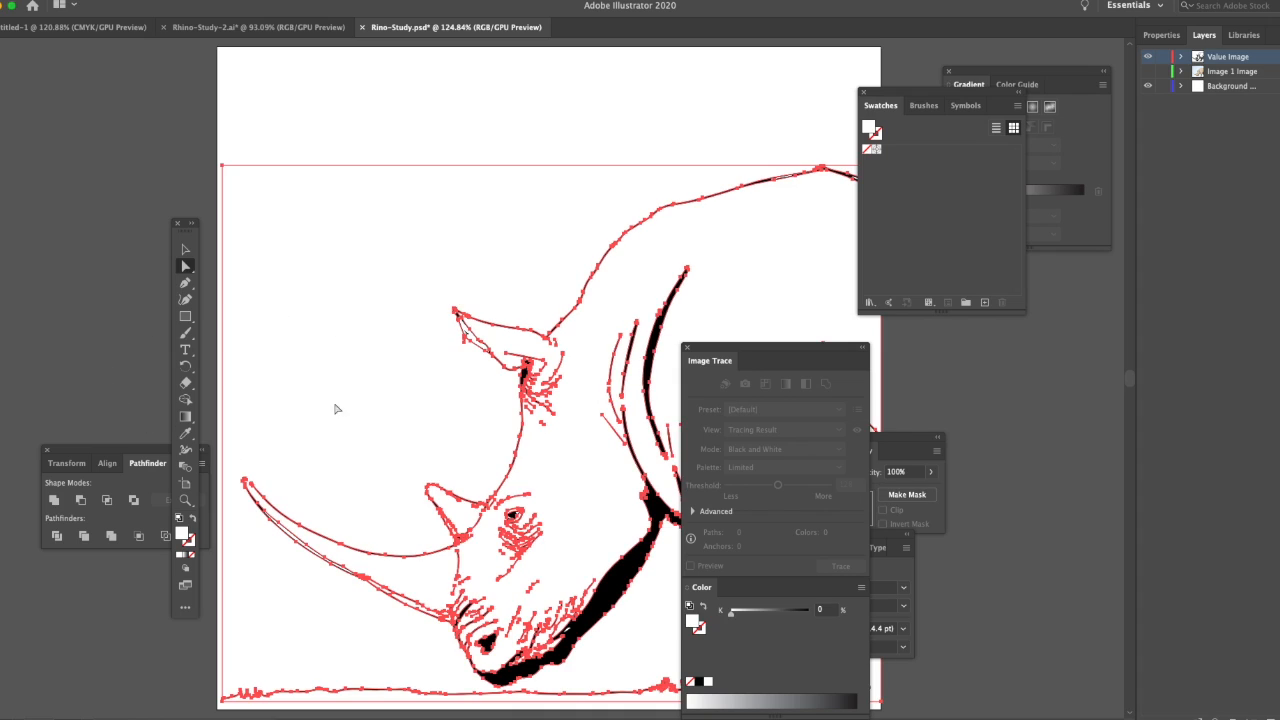
pyautogui.click(309, 689)
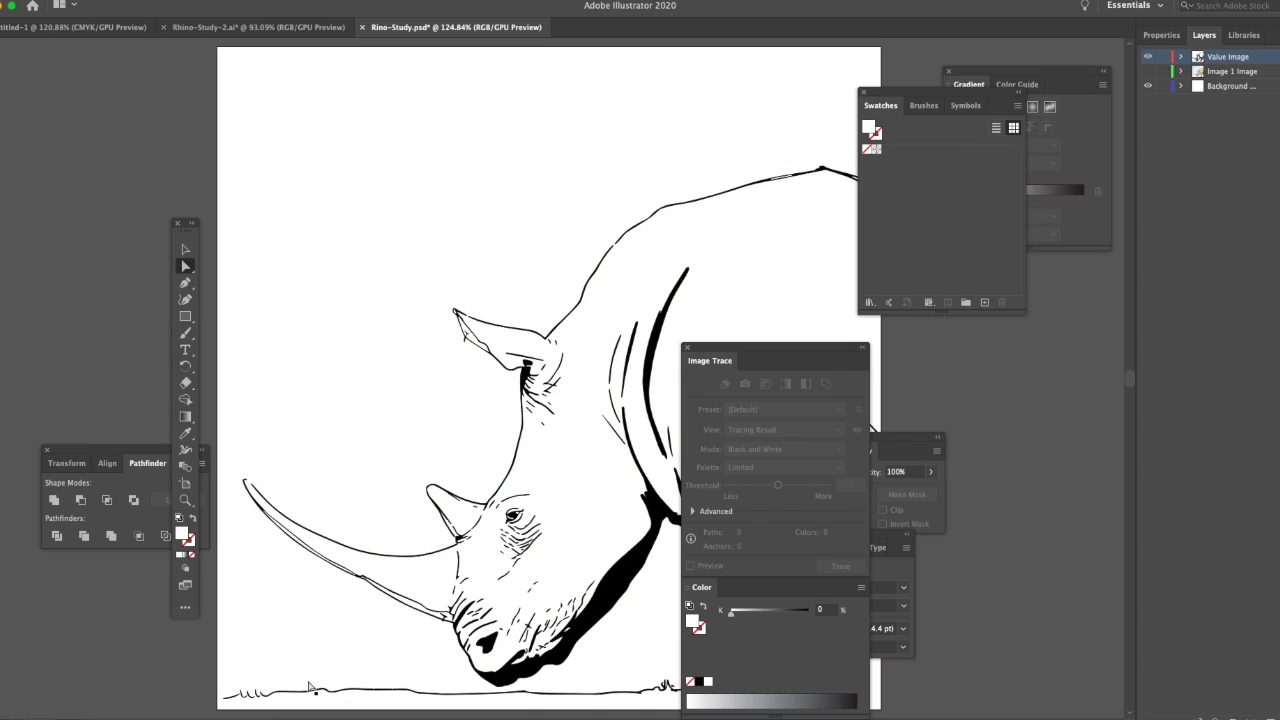
# Paint a black Blob Brush stroke at the tip of the large horn to bridge the gap in its outline
pyautogui.moveTo(242, 472); pyautogui.dragTo(495, 492)
pyautogui.click(368, 496)
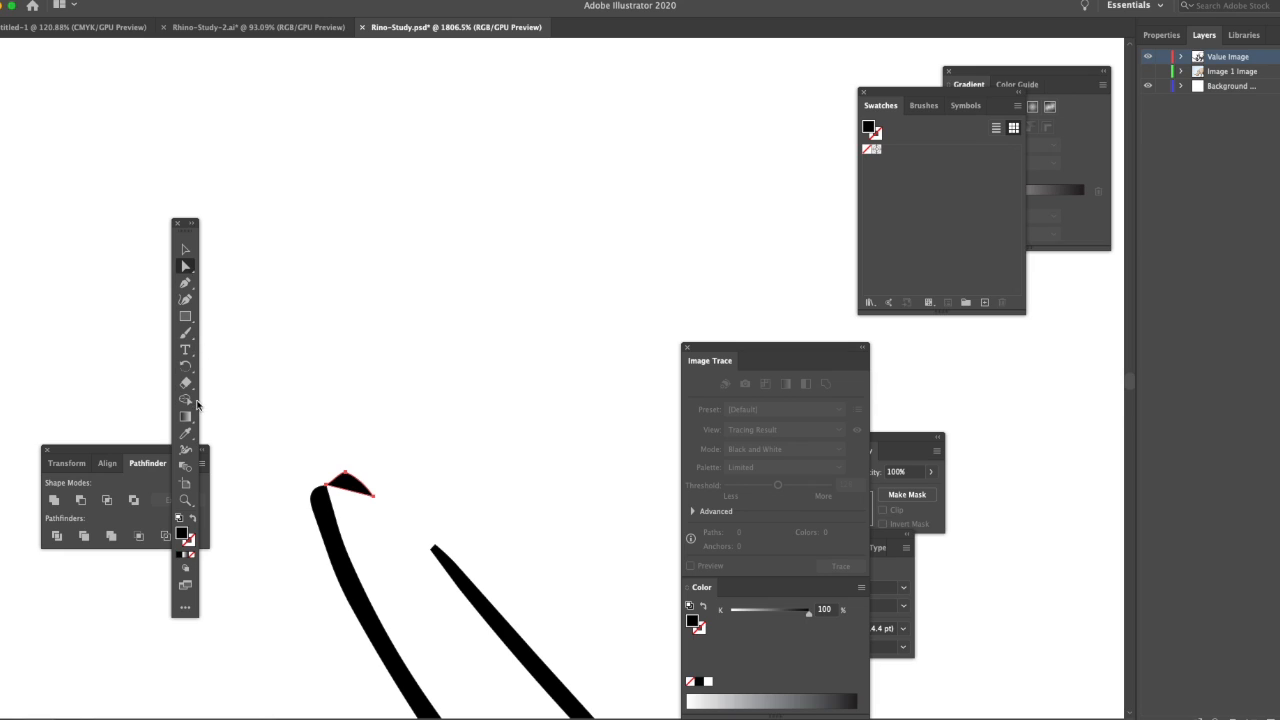
pyautogui.click(191, 340)
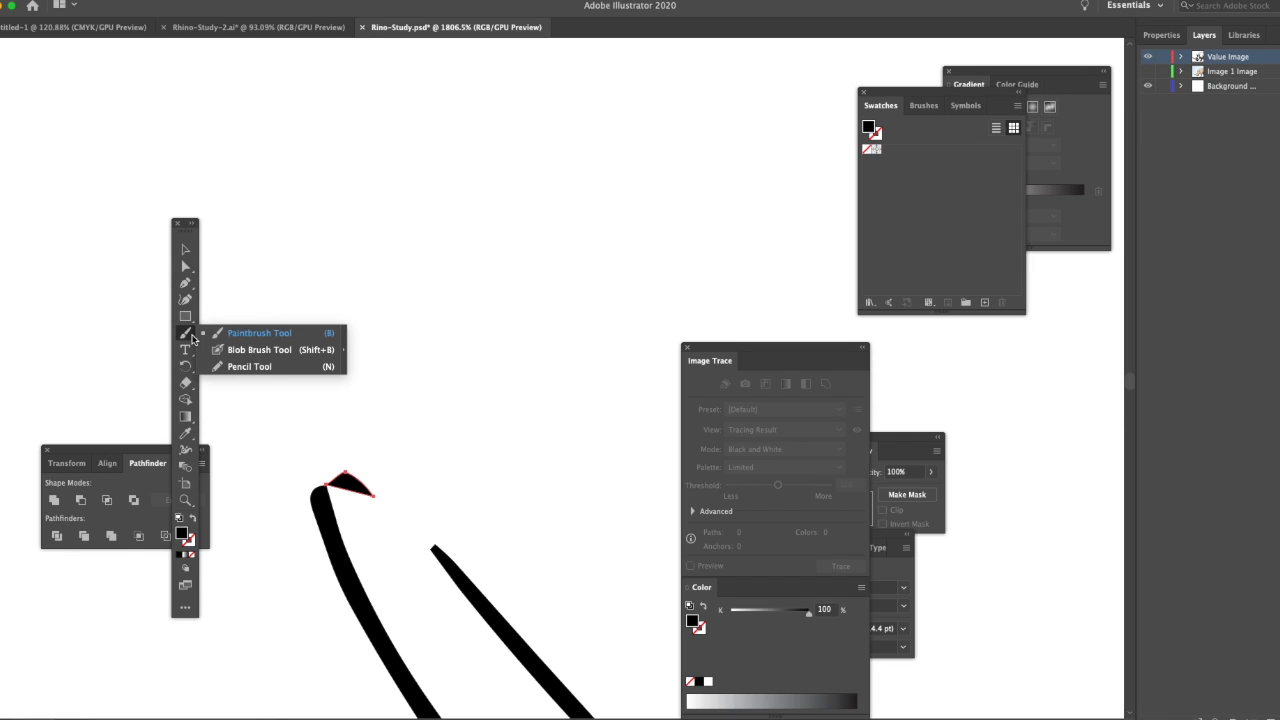
pyautogui.click(258, 350)
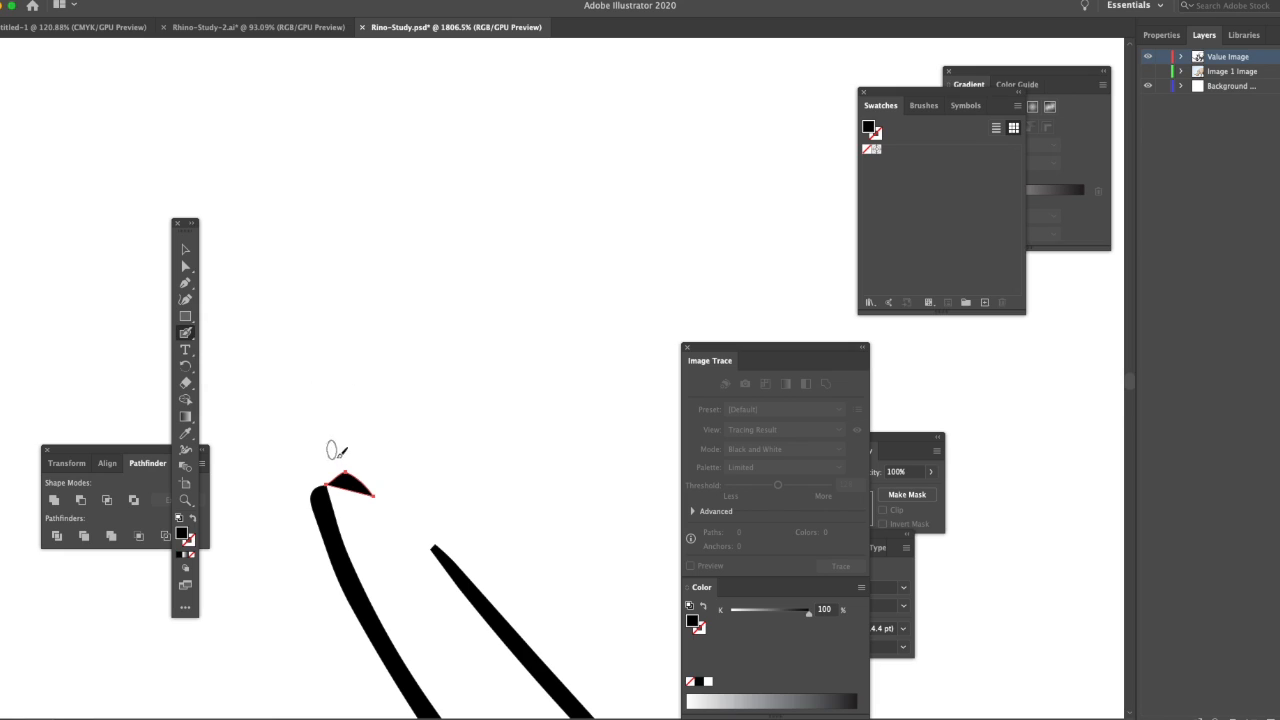
pyautogui.moveTo(352, 482)
pyautogui.mouseDown()
pyautogui.moveTo(420, 518)
pyautogui.moveTo(445, 555)
pyautogui.mouseUp()
pyautogui.hotkey('shift', 'x')
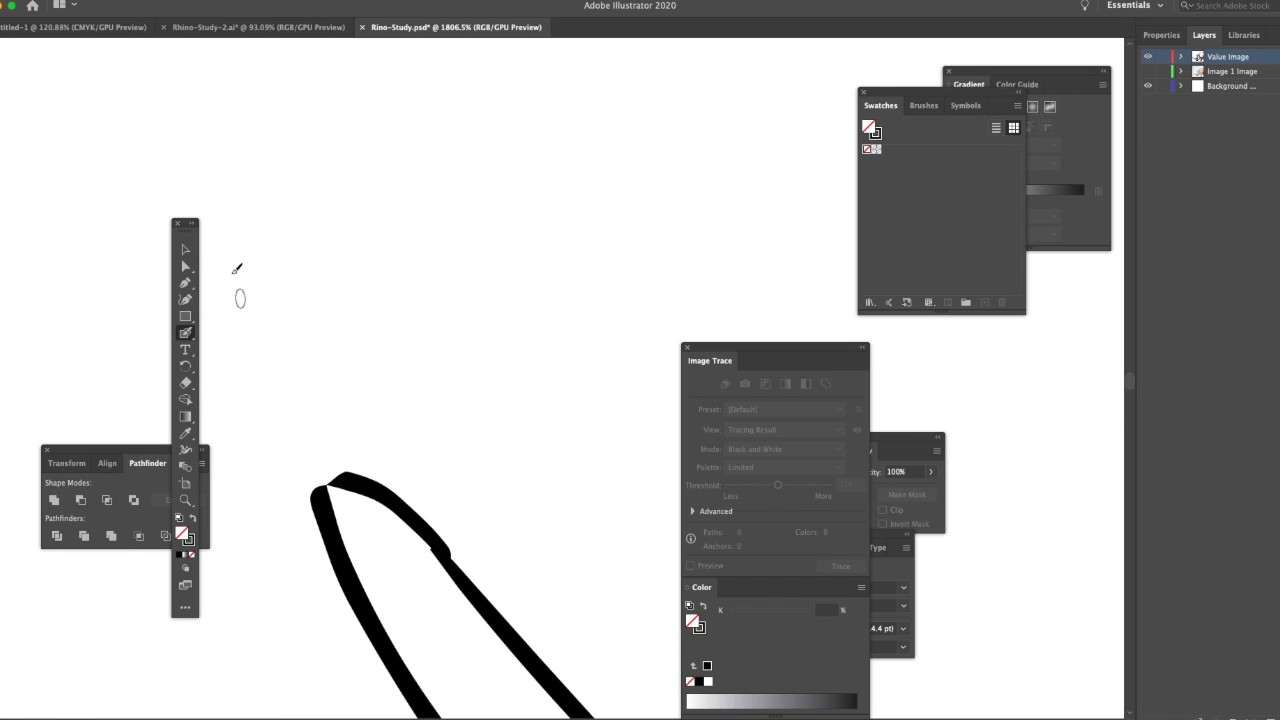
# Select the line work at the horn tip to inspect how the new stroke overlaps the traced outline
pyautogui.click(185, 250)
pyautogui.click(361, 494)
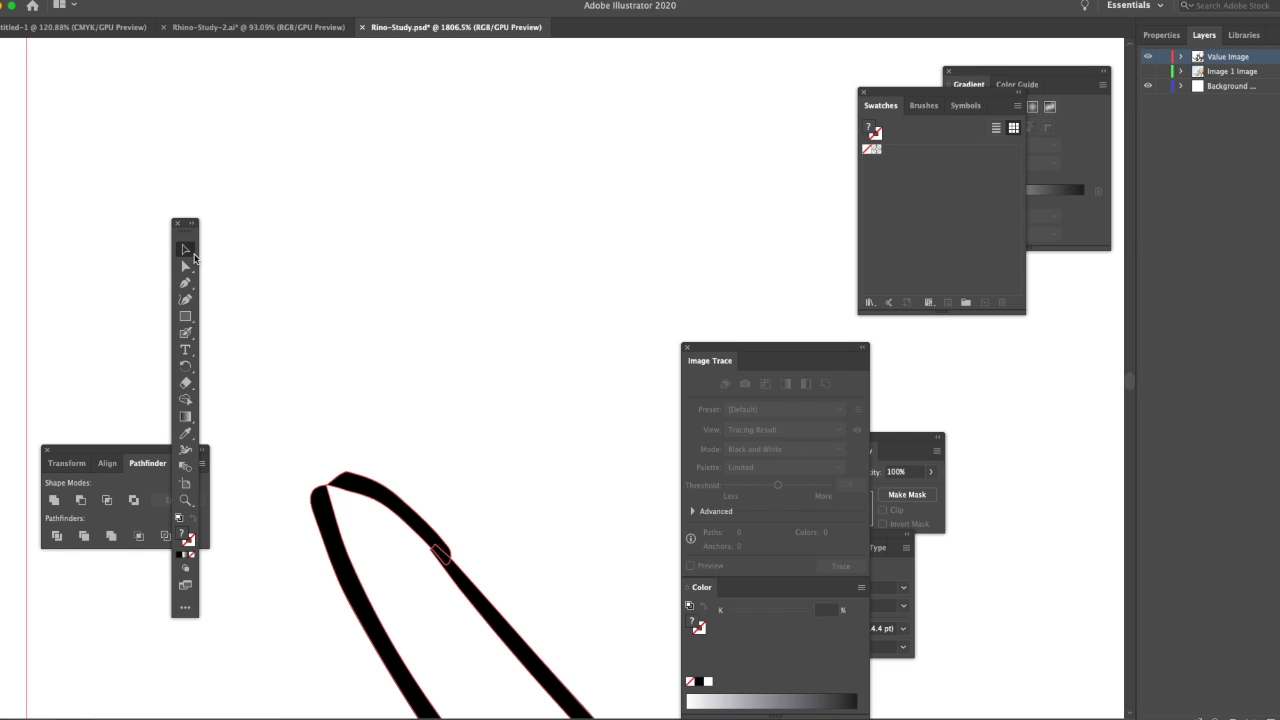
pyautogui.click(8, 222)
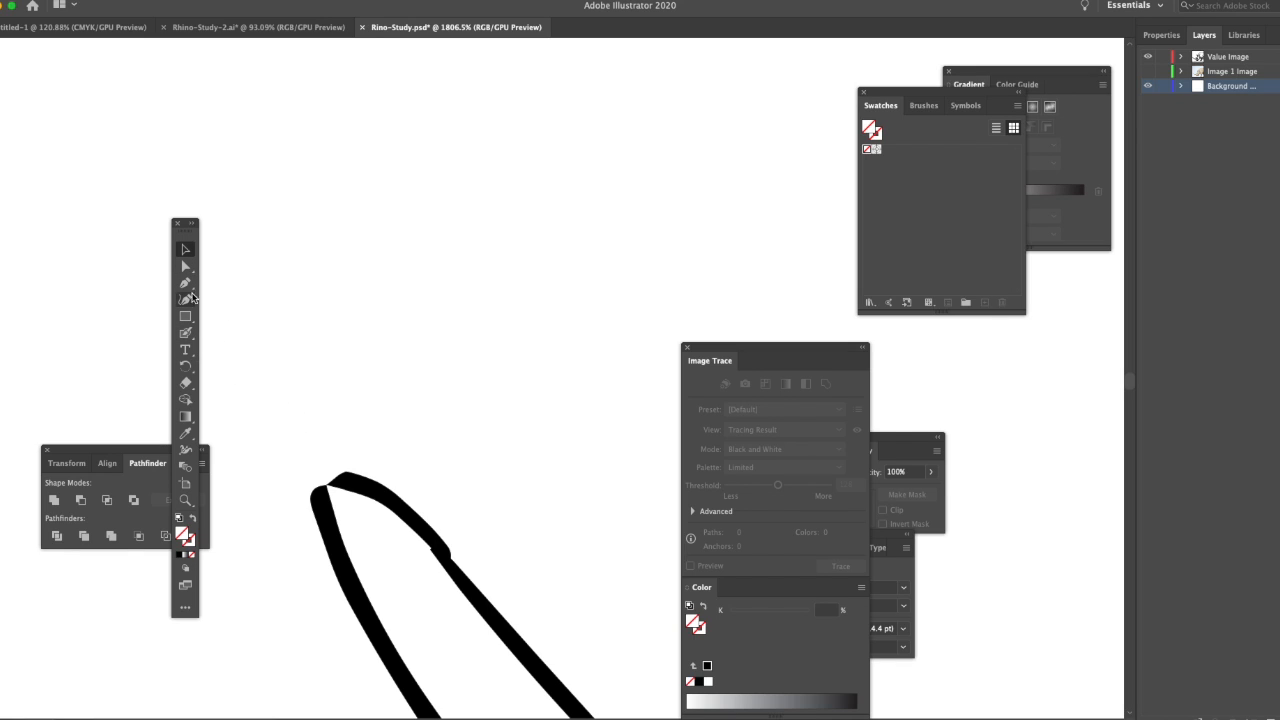
# Reshape the Blob Brush tip to 100% roundness at a -87° angle and adjust its size
pyautogui.doubleClick(185, 332)
pyautogui.moveTo(707, 492); pyautogui.dragTo(738, 495)
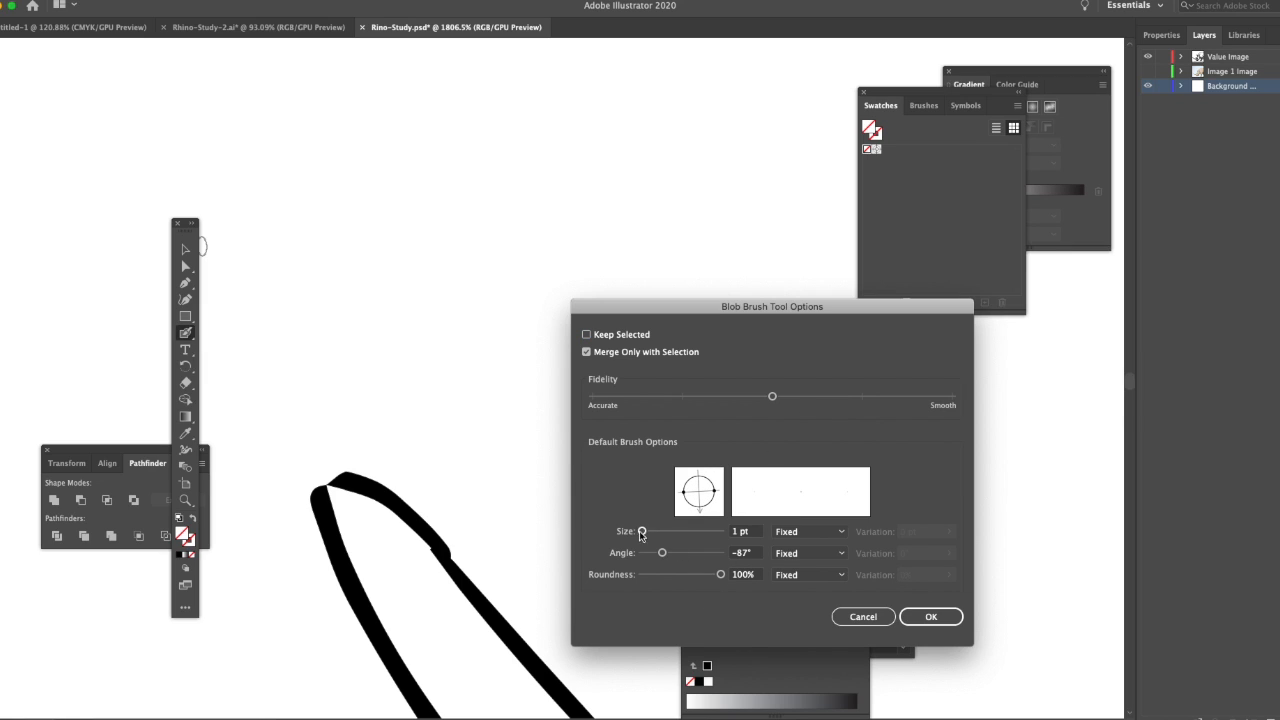
pyautogui.click(750, 532)
pyautogui.press('BackSpace')
pyautogui.press('Return')
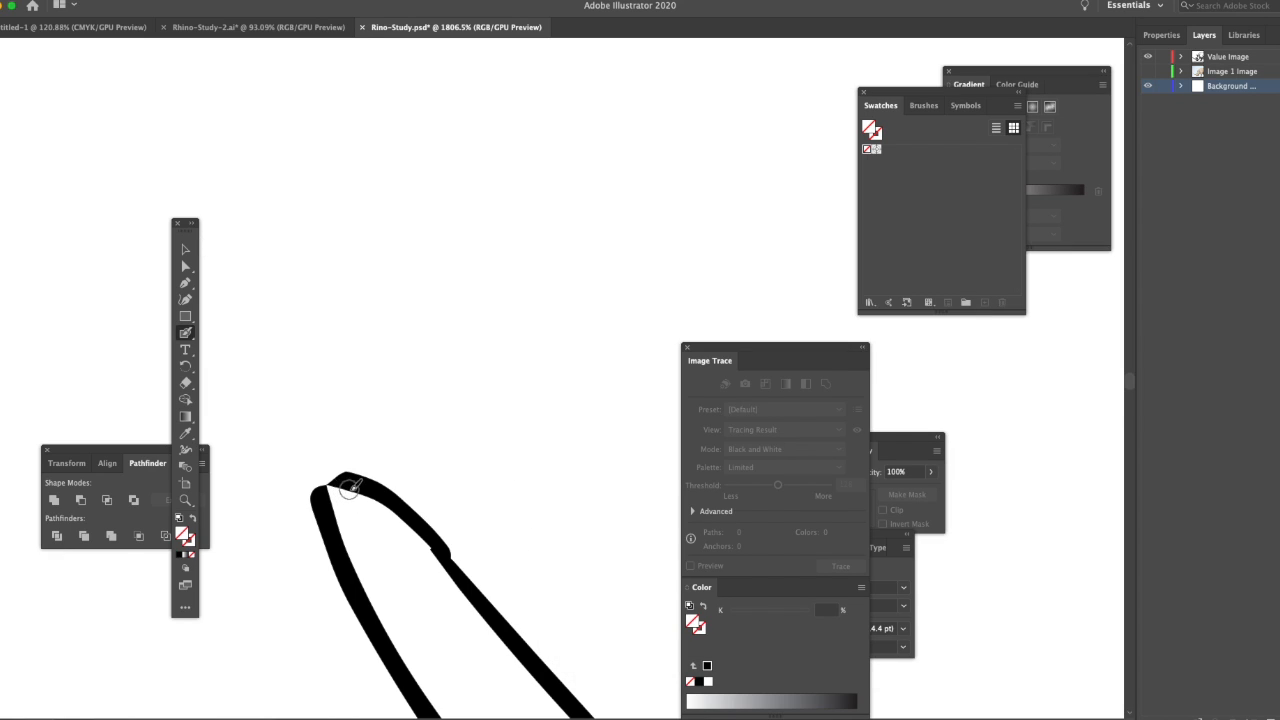
pyautogui.click(183, 251)
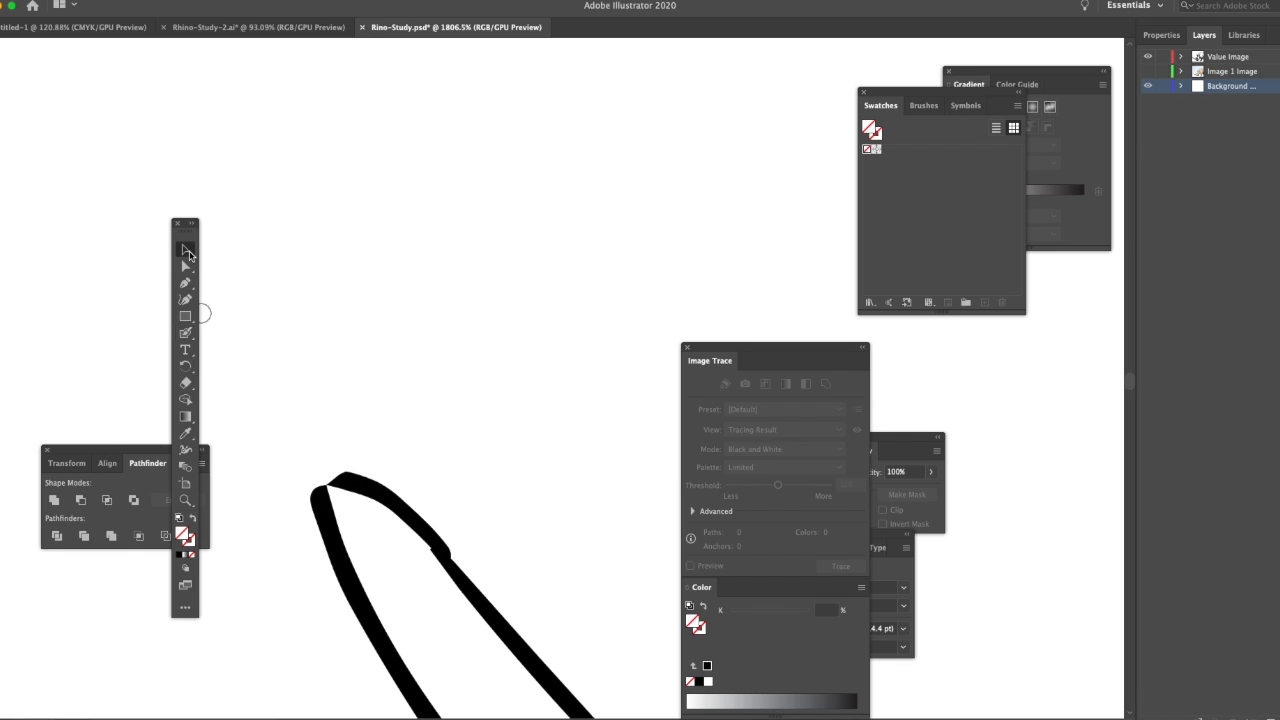
# Ungroup the expanded tracing twice and select the Blob Brush stroke at the large horn's tip on its own
pyautogui.click(372, 500)
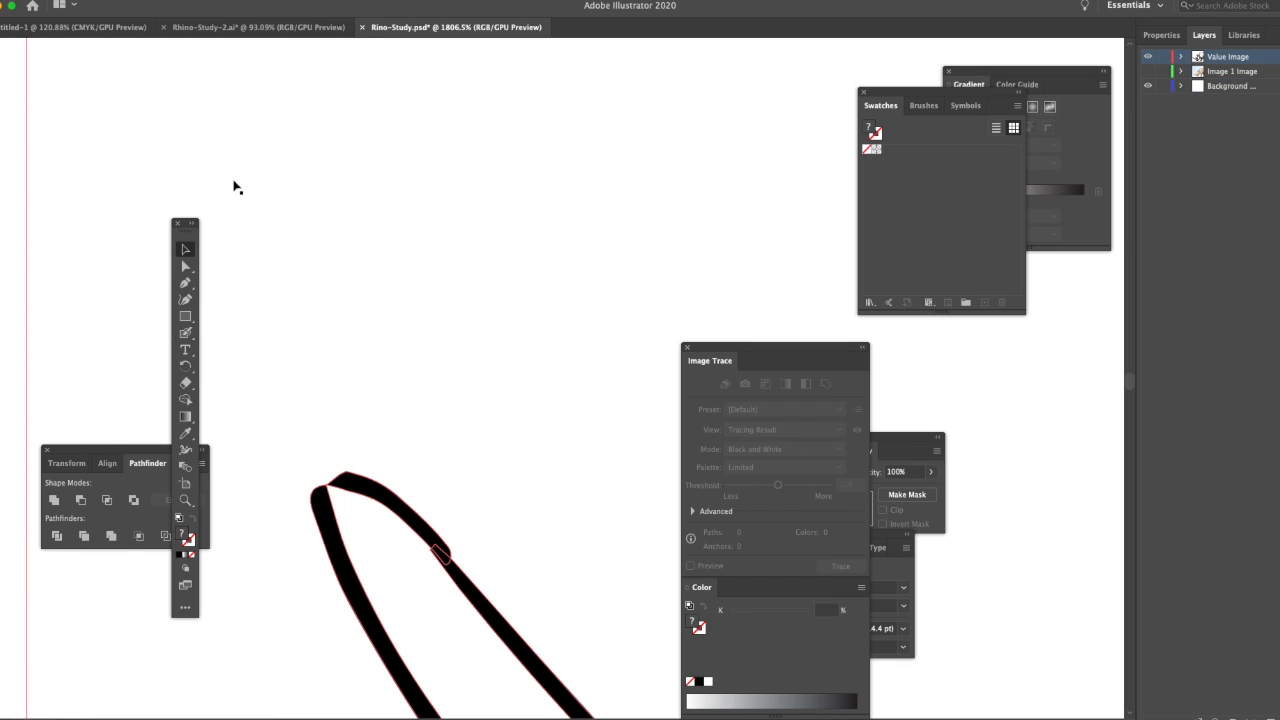
pyautogui.click(150, 2)
pyautogui.click(203, 62)
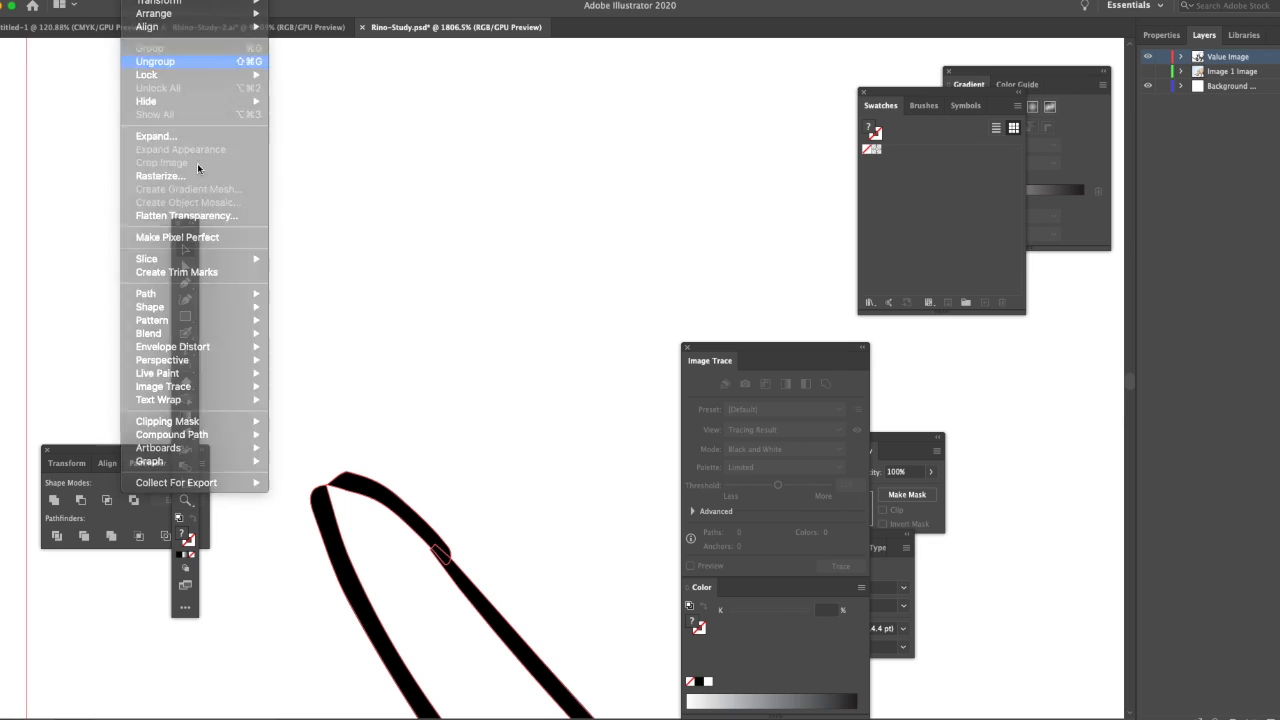
pyautogui.click(10, 273)
pyautogui.click(368, 487)
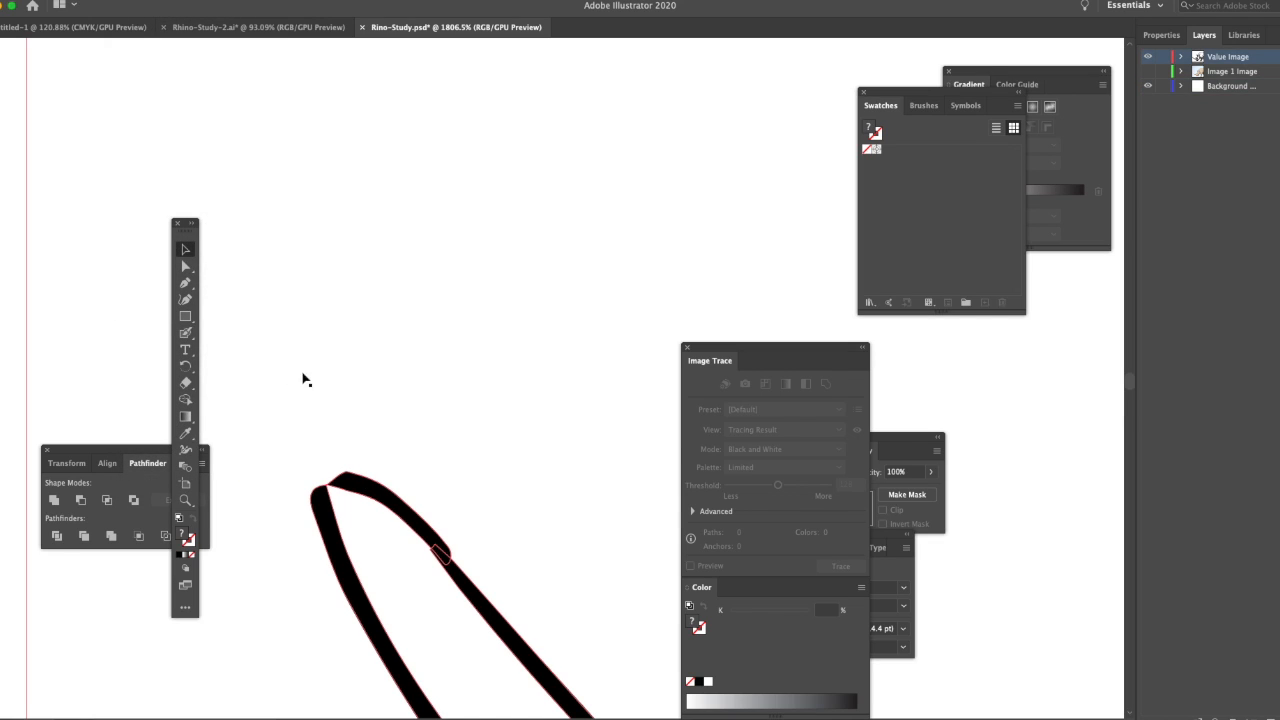
pyautogui.click(150, 0)
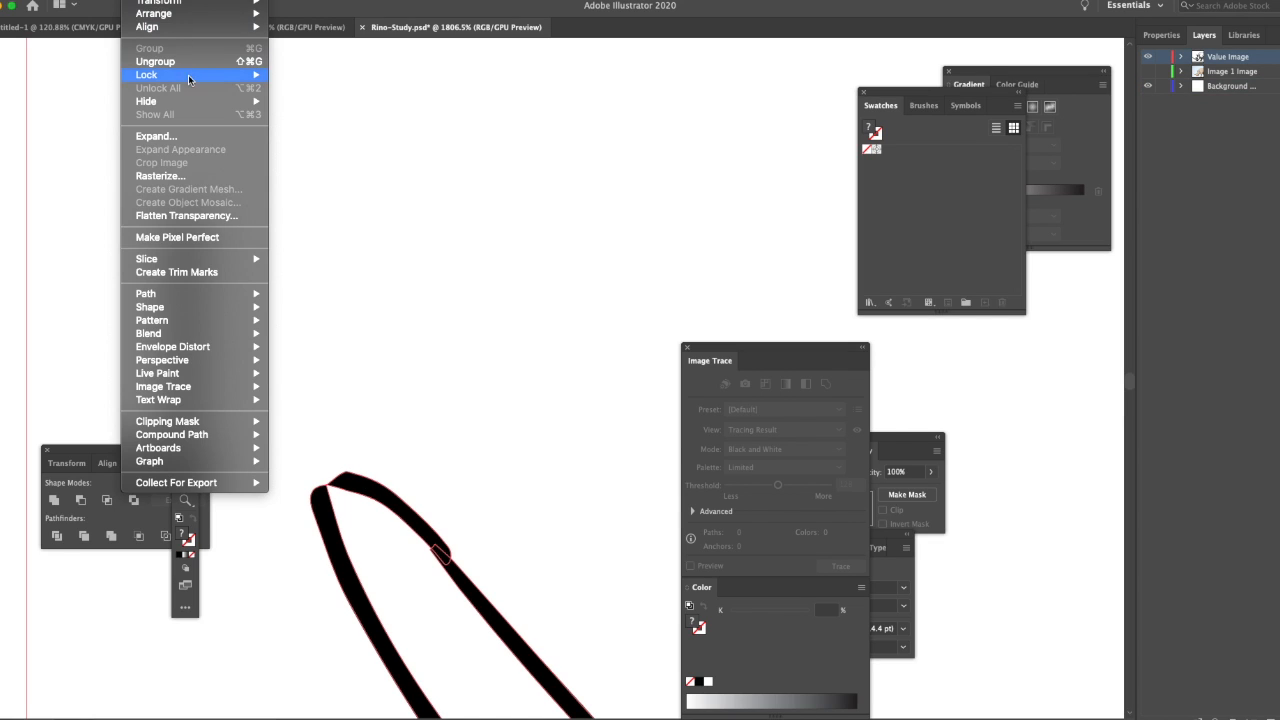
pyautogui.click(190, 64)
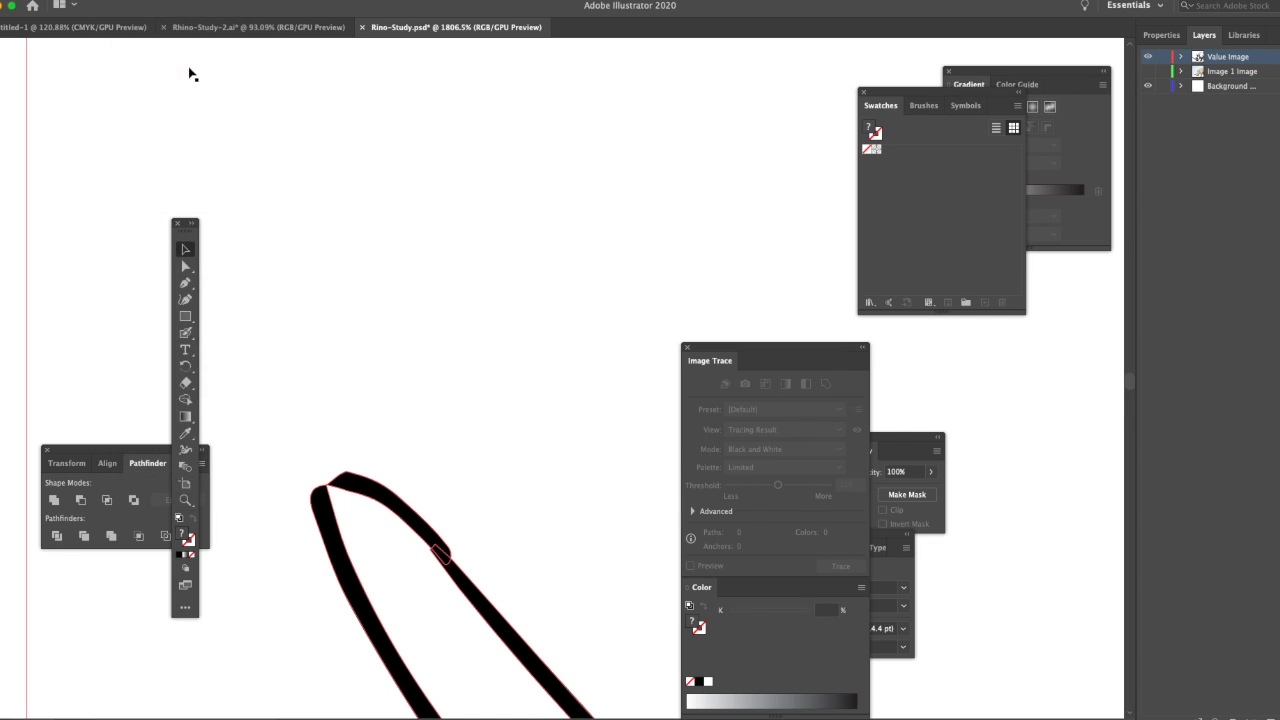
pyautogui.click(42, 340)
pyautogui.click(366, 486)
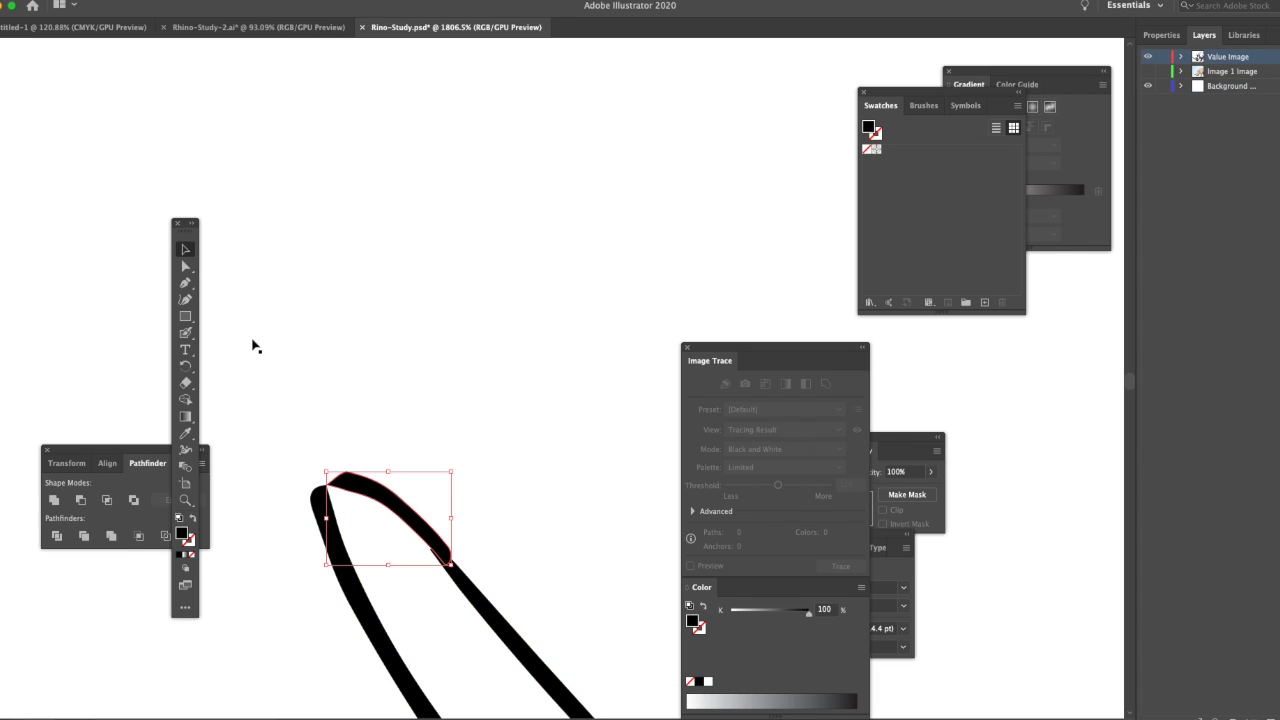
# Extend the horn-tip stroke over the left outline with the Blob Brush and shift it slightly upward to align with that outline
pyautogui.click(185, 332)
pyautogui.moveTo(344, 487); pyautogui.dragTo(330, 514)
pyautogui.click(185, 249)
pyautogui.click(408, 490)
pyautogui.moveTo(408, 490); pyautogui.dragTo(404, 370)
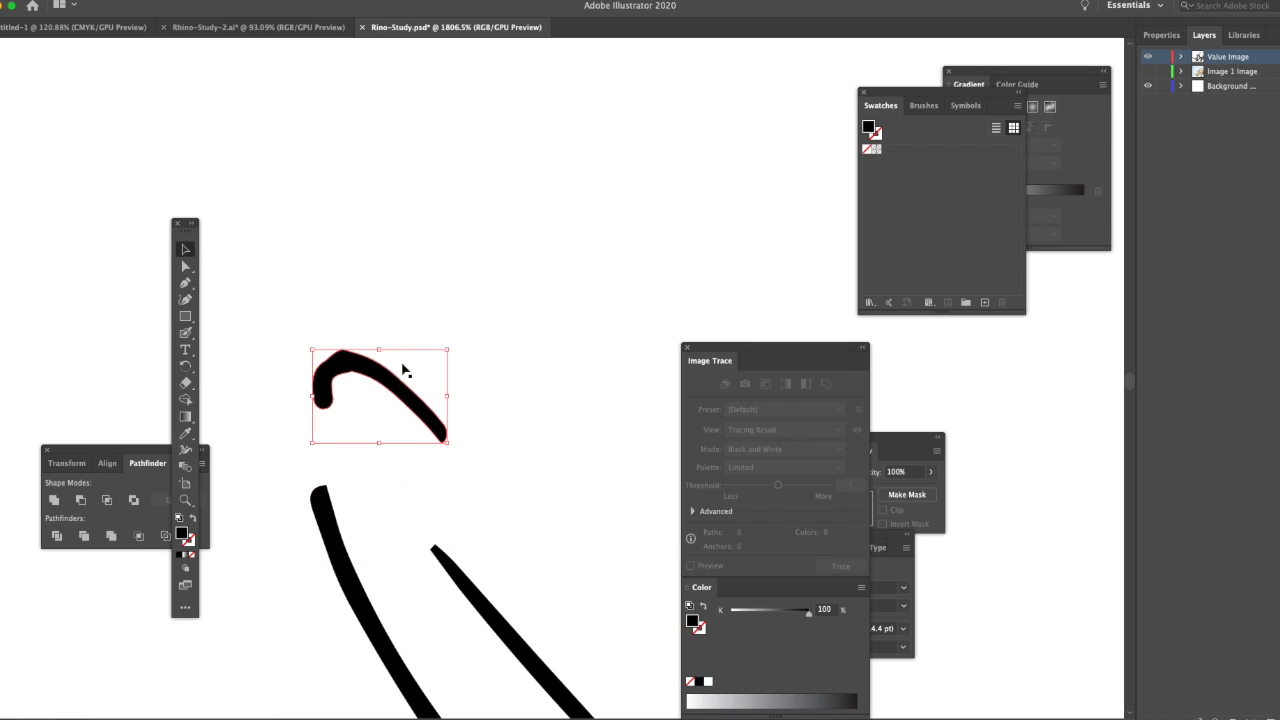
pyautogui.hotkey('ctrl', 'z')
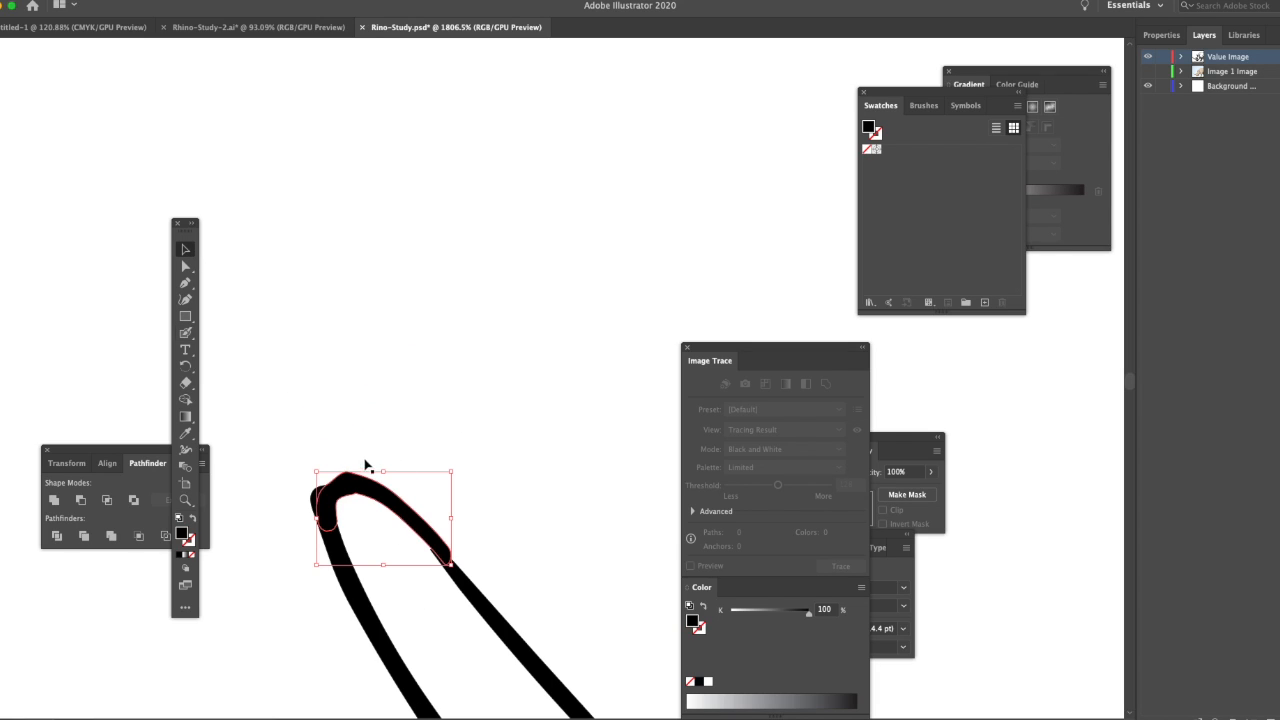
pyautogui.moveTo(373, 492); pyautogui.dragTo(367, 479)
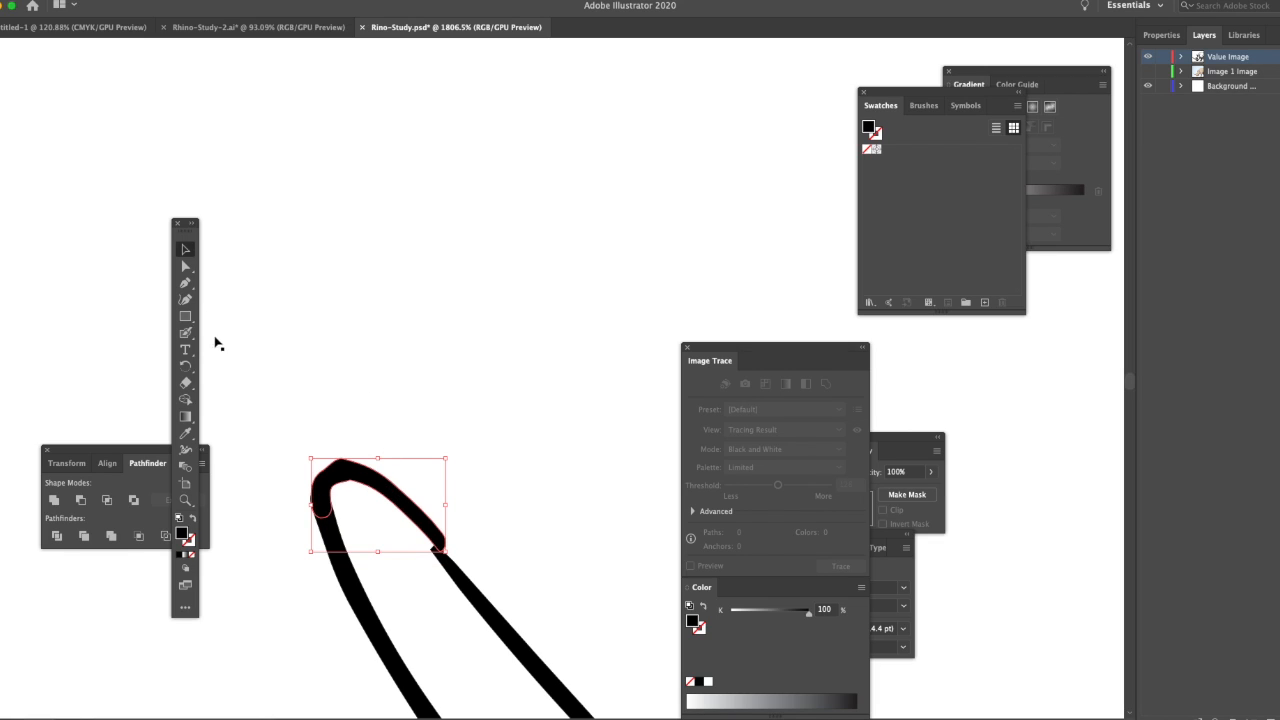
pyautogui.click(364, 514)
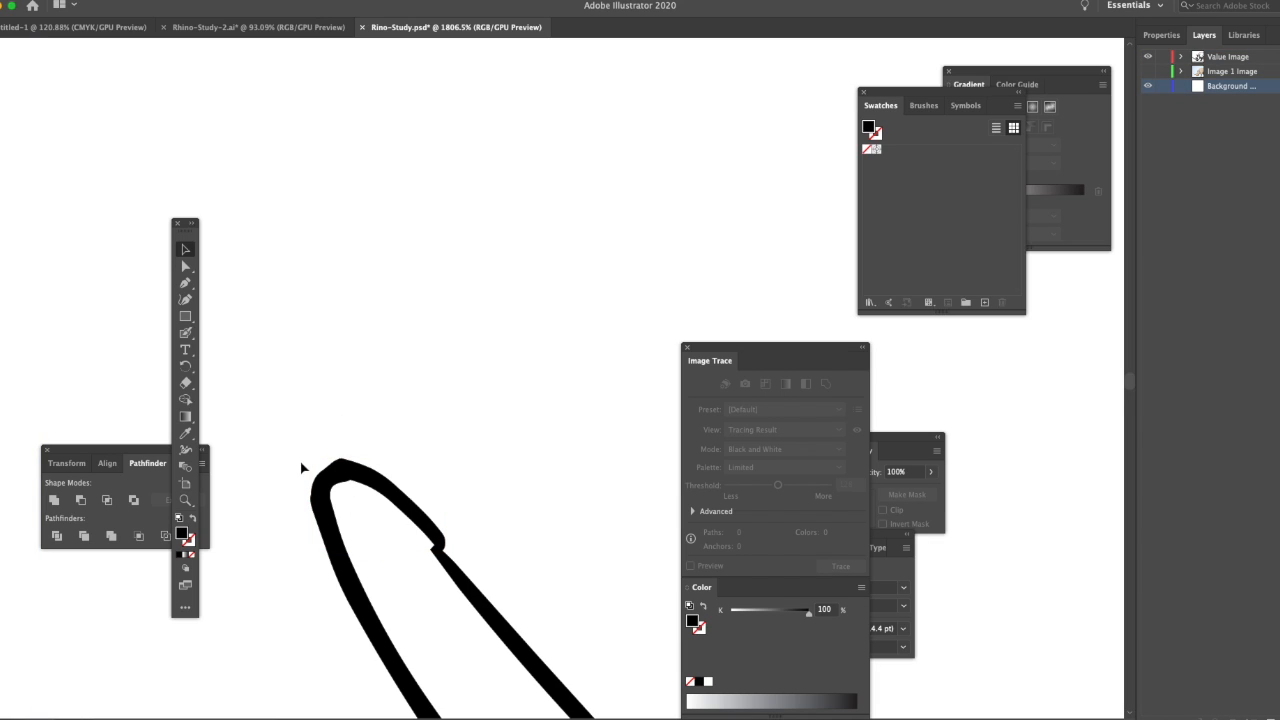
# Unite the horn-tip stroke with the left and right horn outlines using Pathfinder's Unite shape mode
pyautogui.click(390, 538)
pyautogui.click(283, 425)
pyautogui.click(330, 514)
pyautogui.click(348, 472)
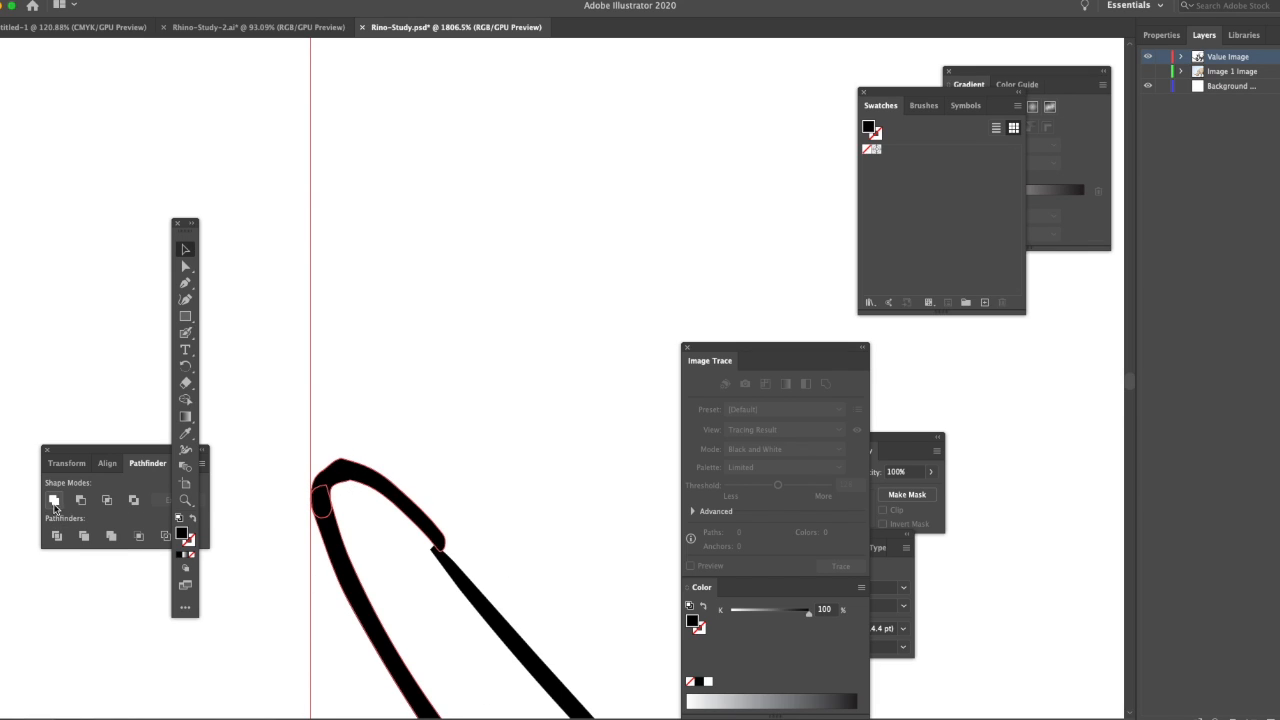
pyautogui.moveTo(124, 449); pyautogui.dragTo(453, 290)
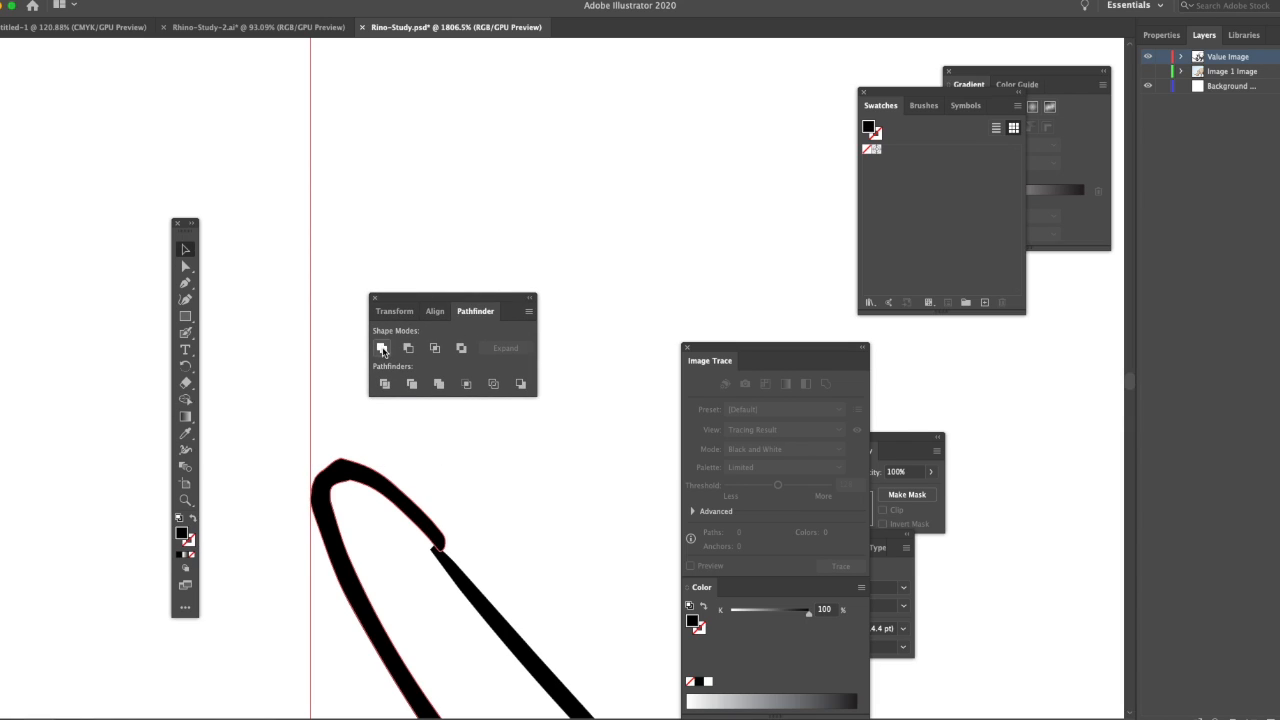
pyautogui.click(462, 576)
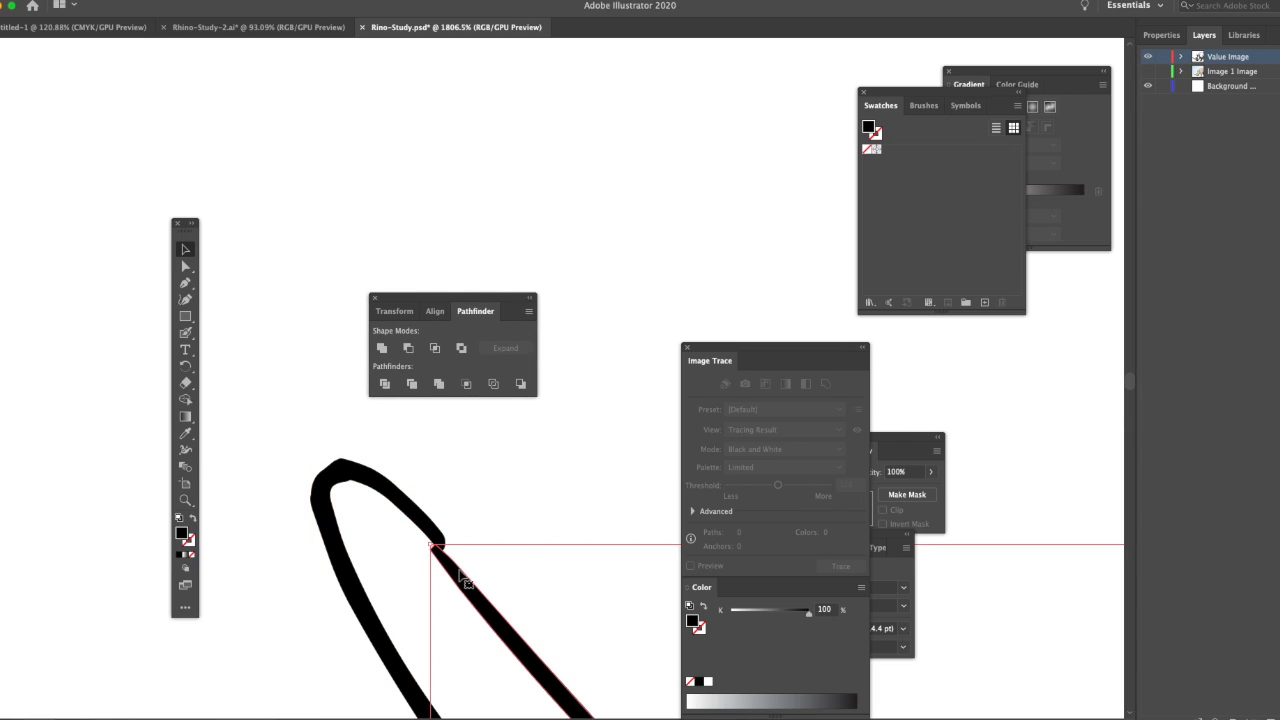
pyautogui.click(430, 525)
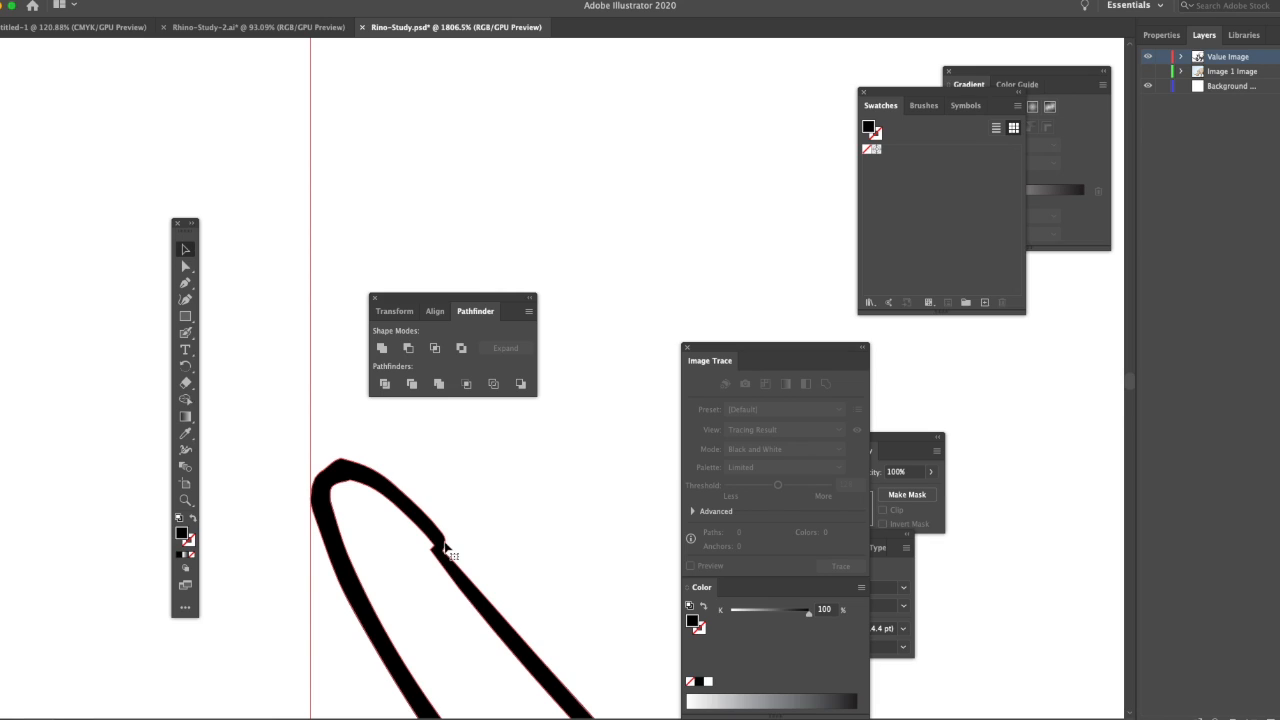
# Reshape the notch where the stroke meets the right horn outline by moving its anchor points with the Direct Selection tool
pyautogui.click(195, 268)
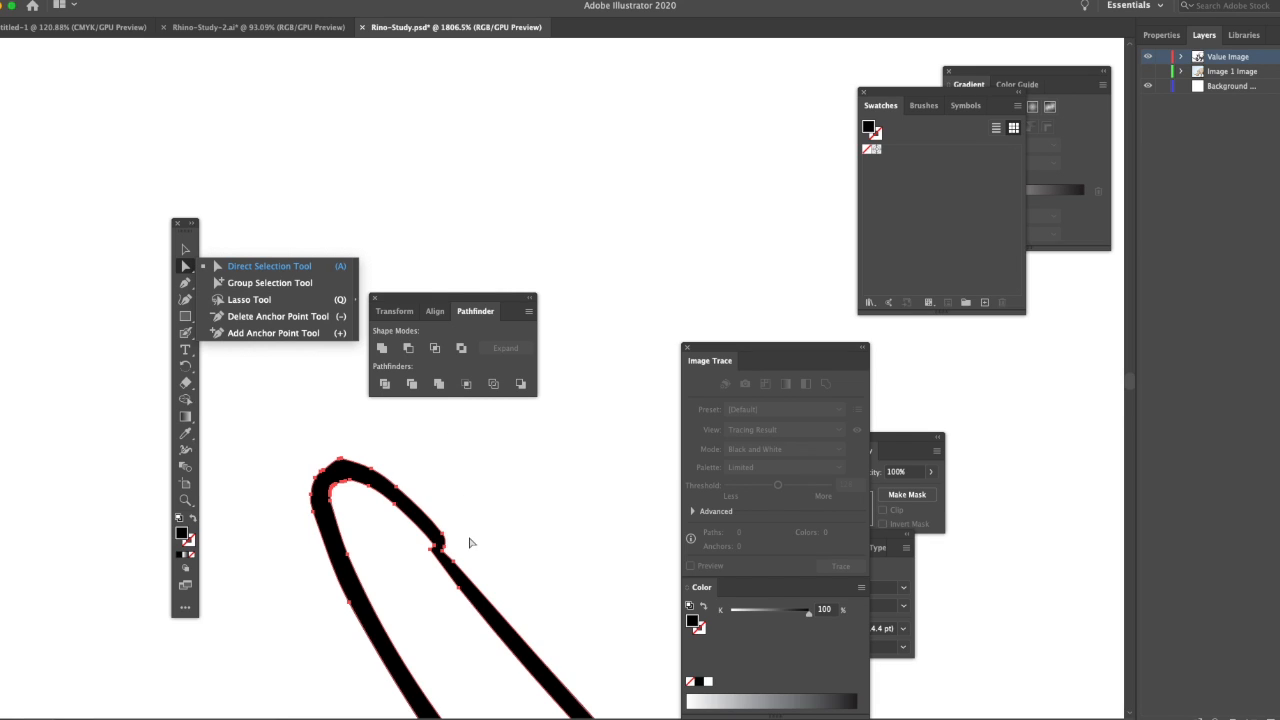
pyautogui.moveTo(438, 549); pyautogui.dragTo(430, 542)
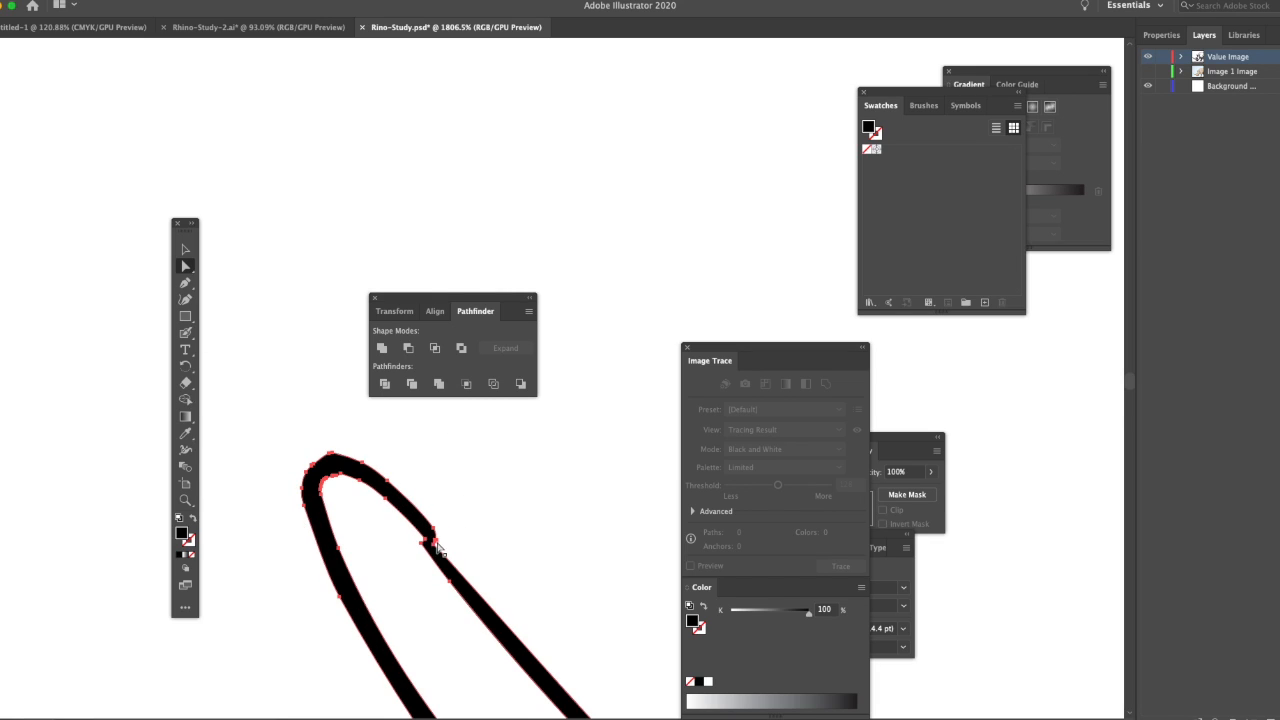
pyautogui.press('super+z')
pyautogui.click(476, 539)
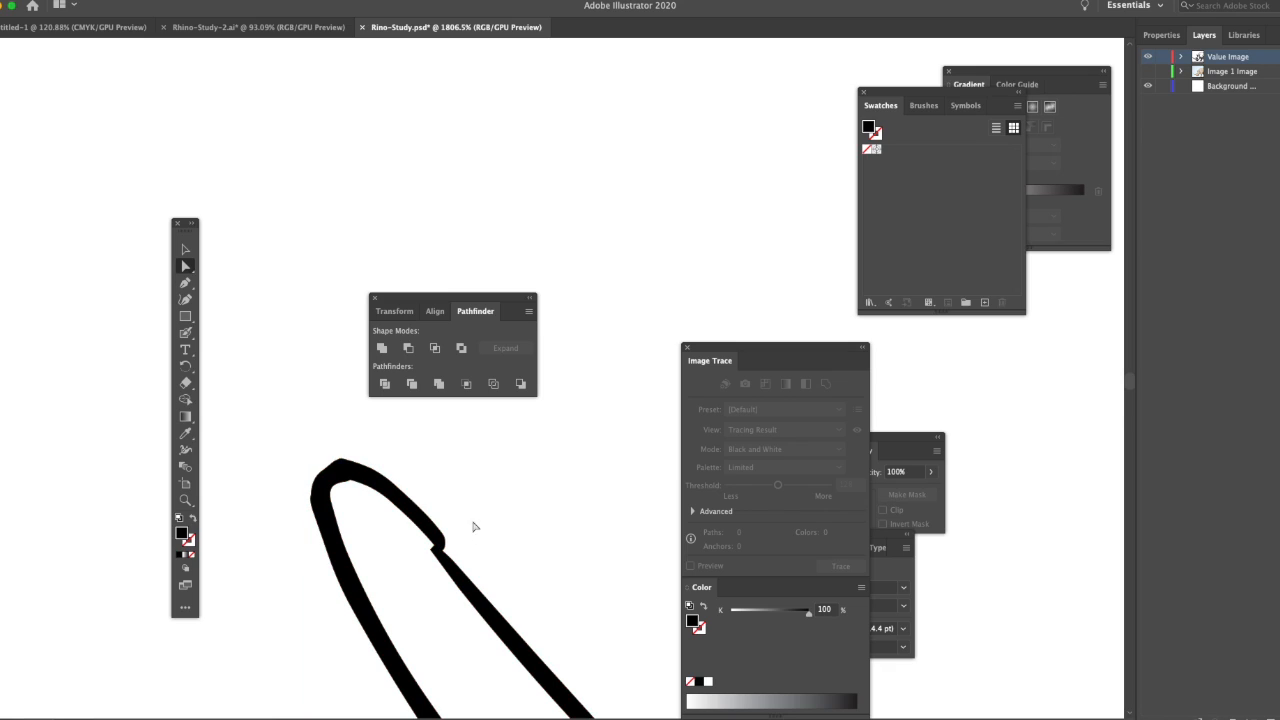
pyautogui.click(436, 548)
pyautogui.moveTo(436, 548)
pyautogui.mouseDown()
pyautogui.moveTo(430, 528)
pyautogui.moveTo(429, 554)
pyautogui.moveTo(440, 542)
pyautogui.mouseUp()
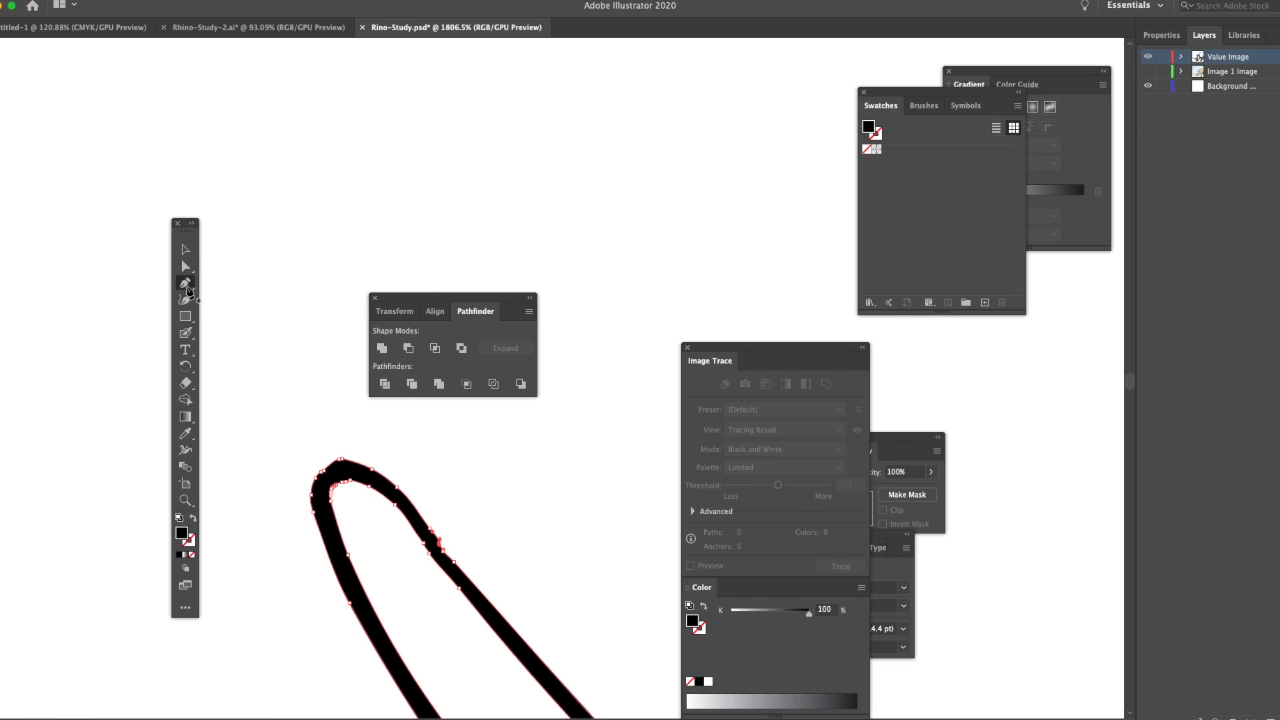
# Try to add anchor points along the uneven joint on the right horn outline with the Add Anchor Point tool
pyautogui.moveTo(185, 268); pyautogui.dragTo(289, 322)
pyautogui.click(441, 550)
pyautogui.scroll(5, 430, 545)
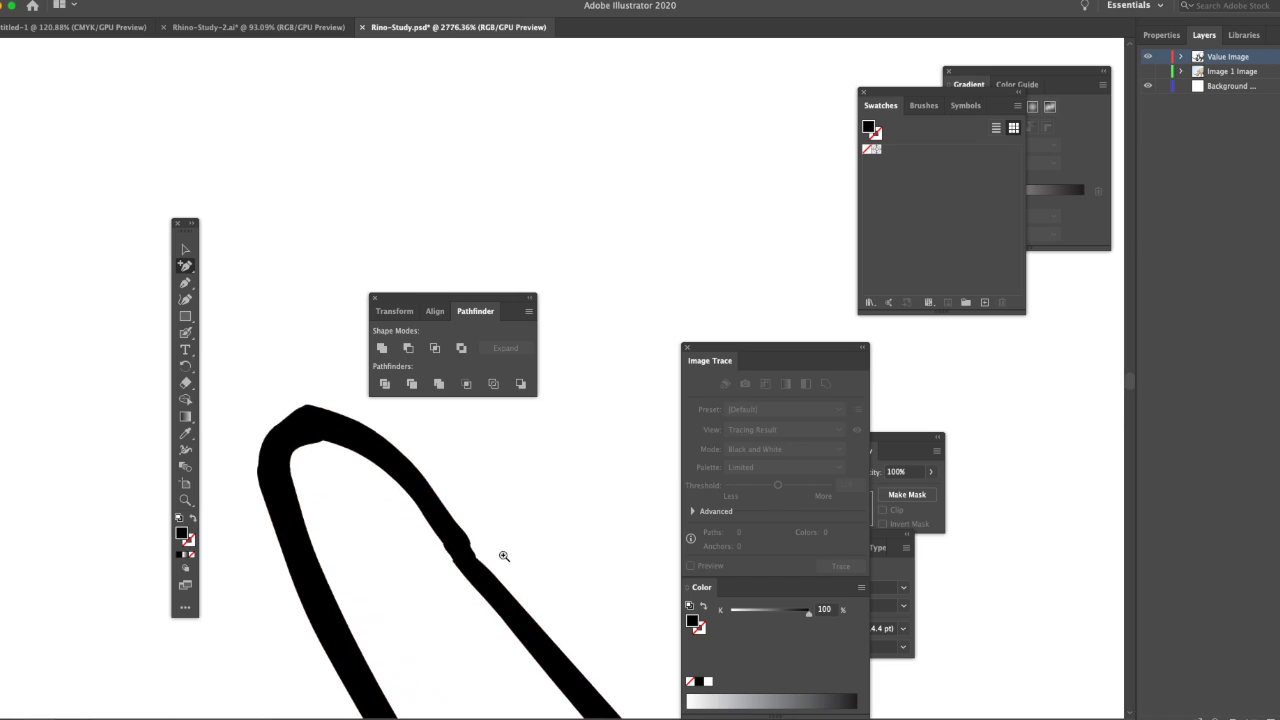
pyautogui.click(522, 558)
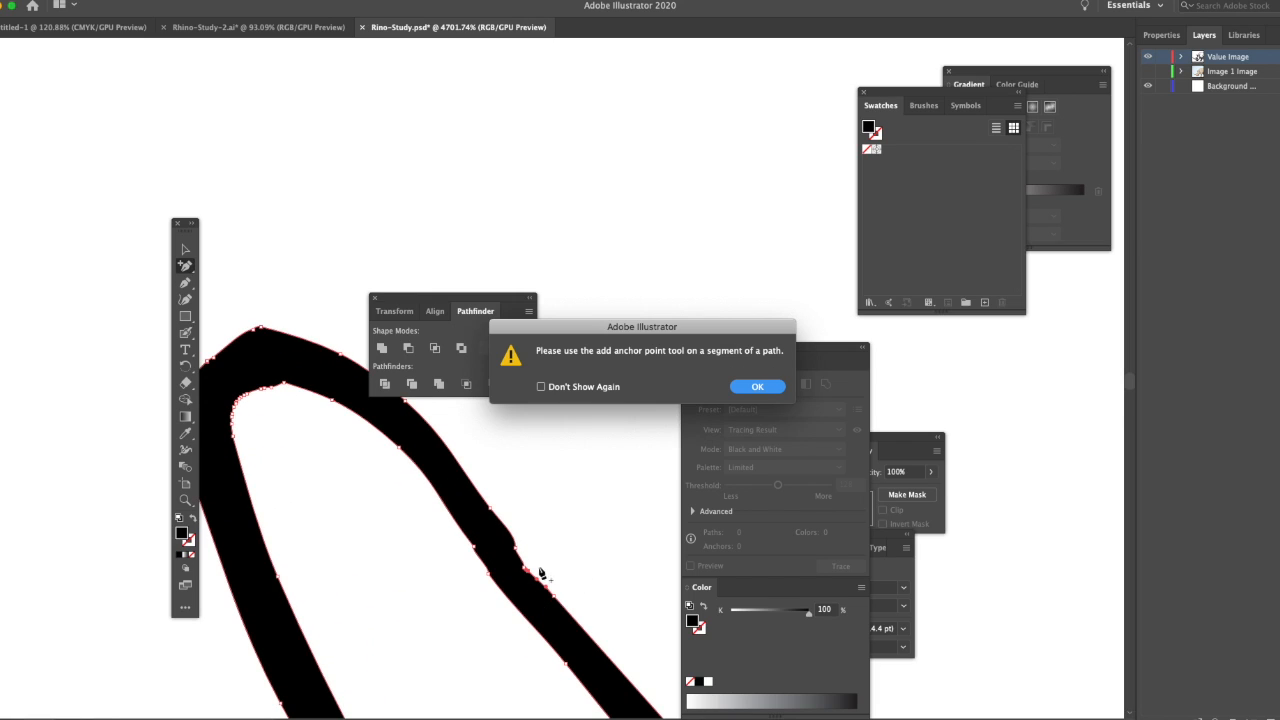
pyautogui.click(756, 387)
pyautogui.click(518, 556)
pyautogui.click(758, 386)
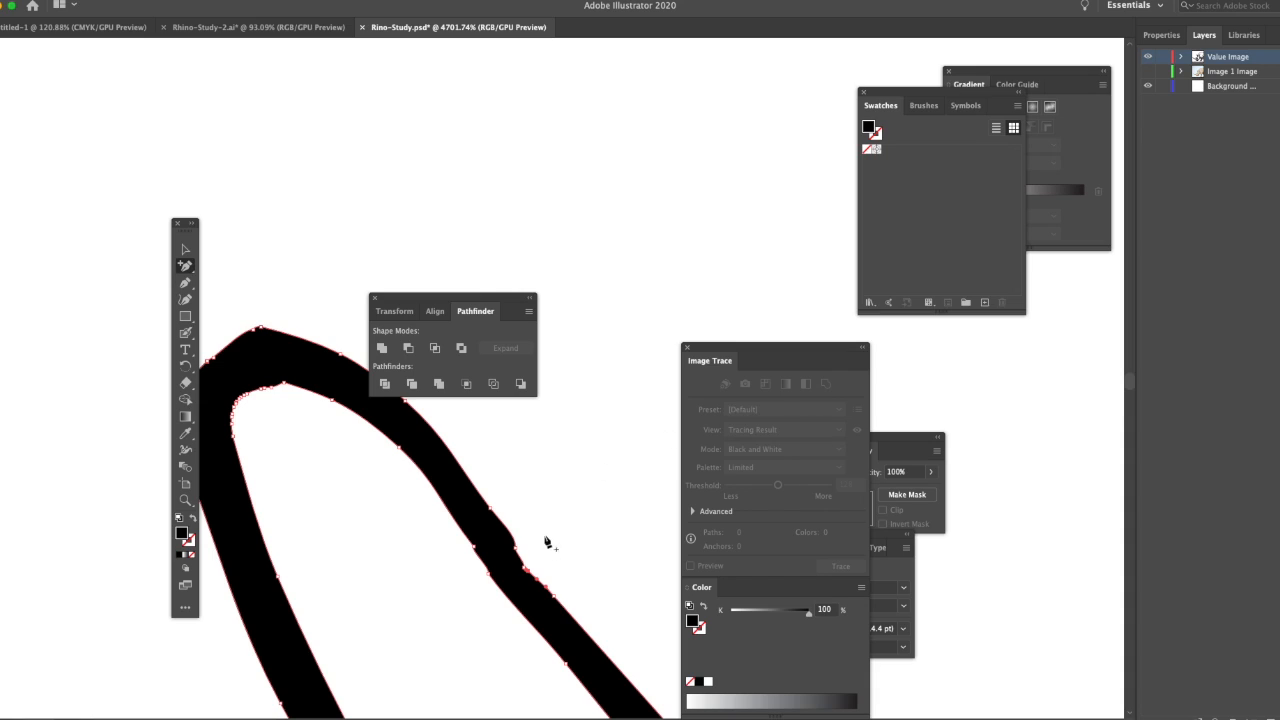
pyautogui.click(526, 572)
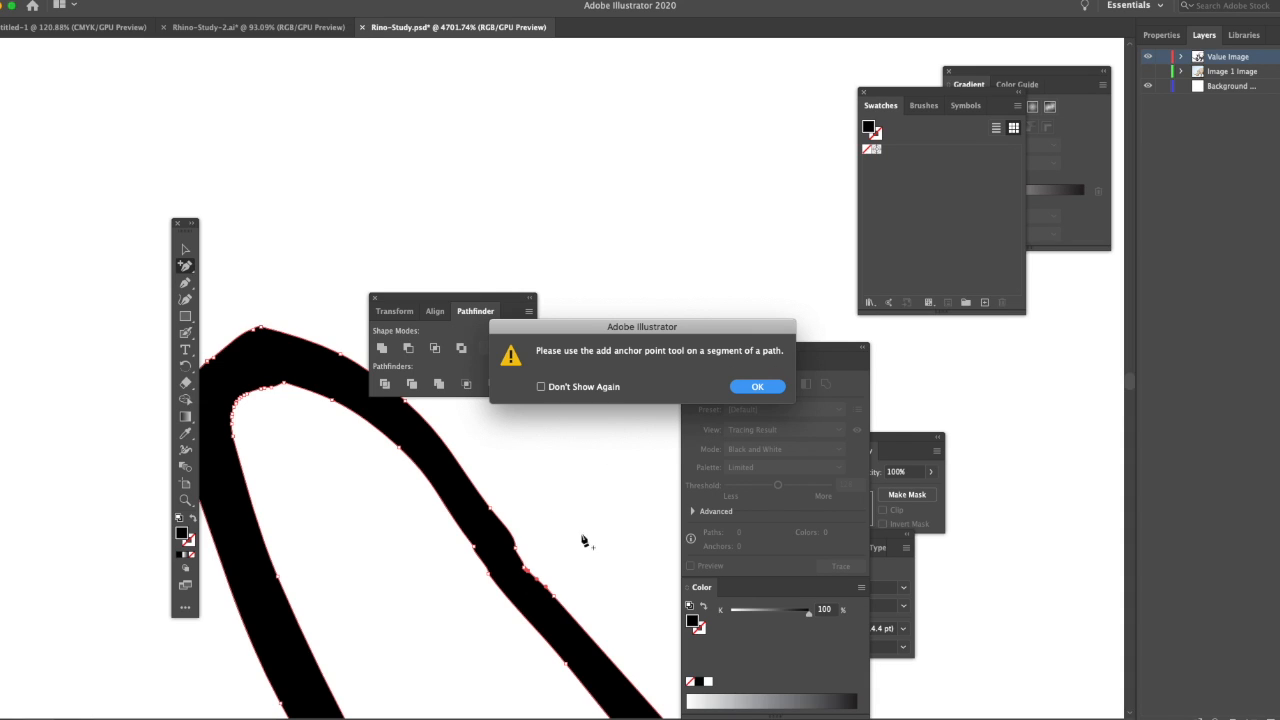
pyautogui.click(772, 388)
pyautogui.click(516, 551)
pyautogui.click(757, 388)
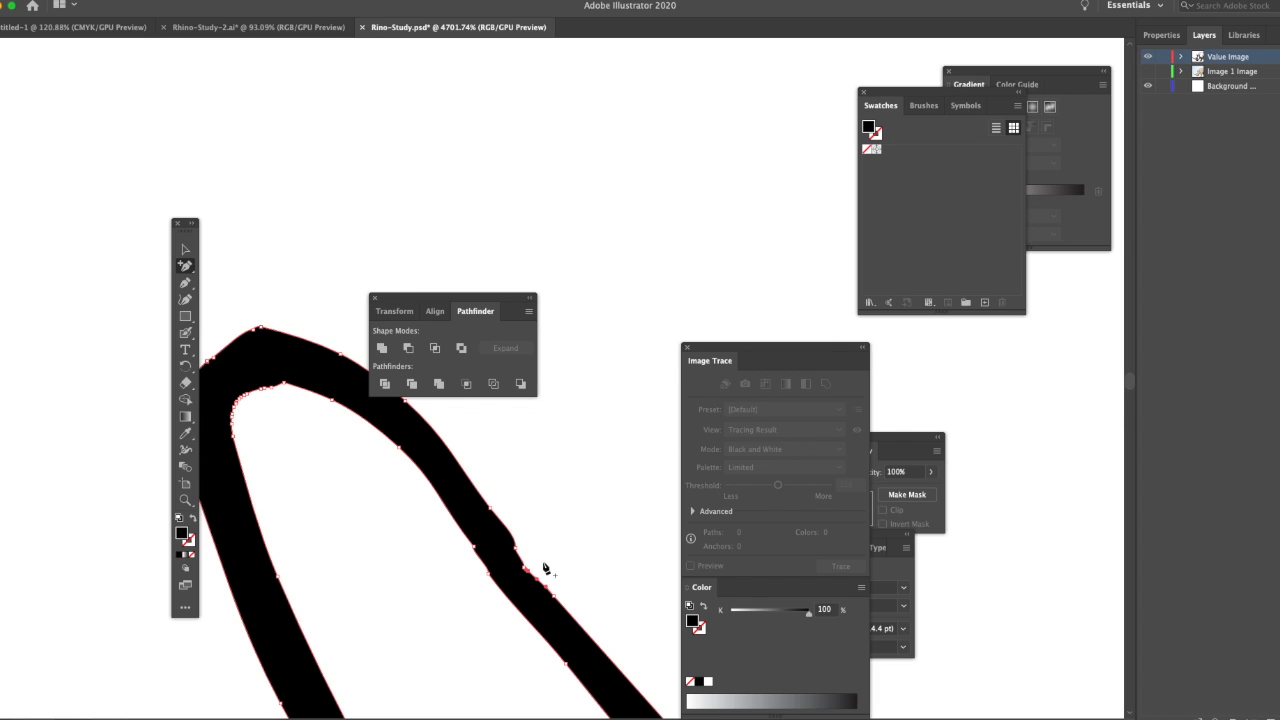
pyautogui.scroll(5, 502, 540)
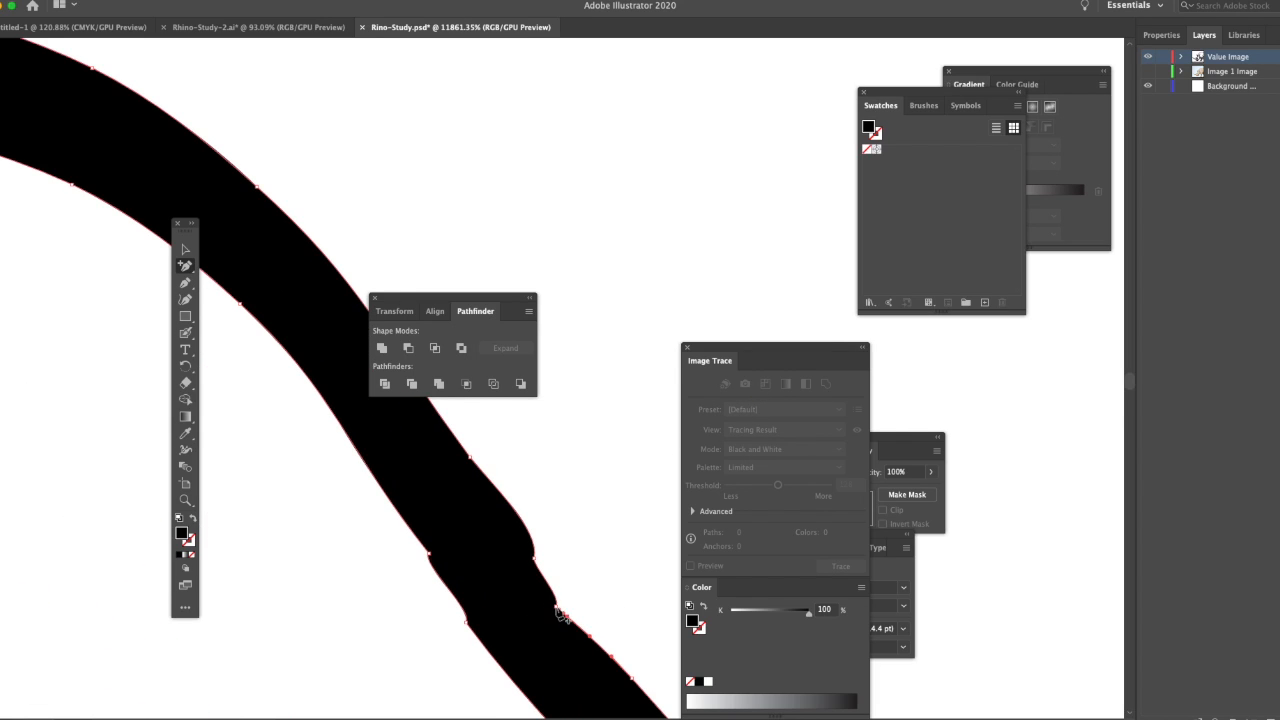
pyautogui.click(561, 614)
pyautogui.press('Return')
# Delete the surplus anchor points on both edges of the right horn outline's joint to smooth out its bumps
pyautogui.click(187, 268)
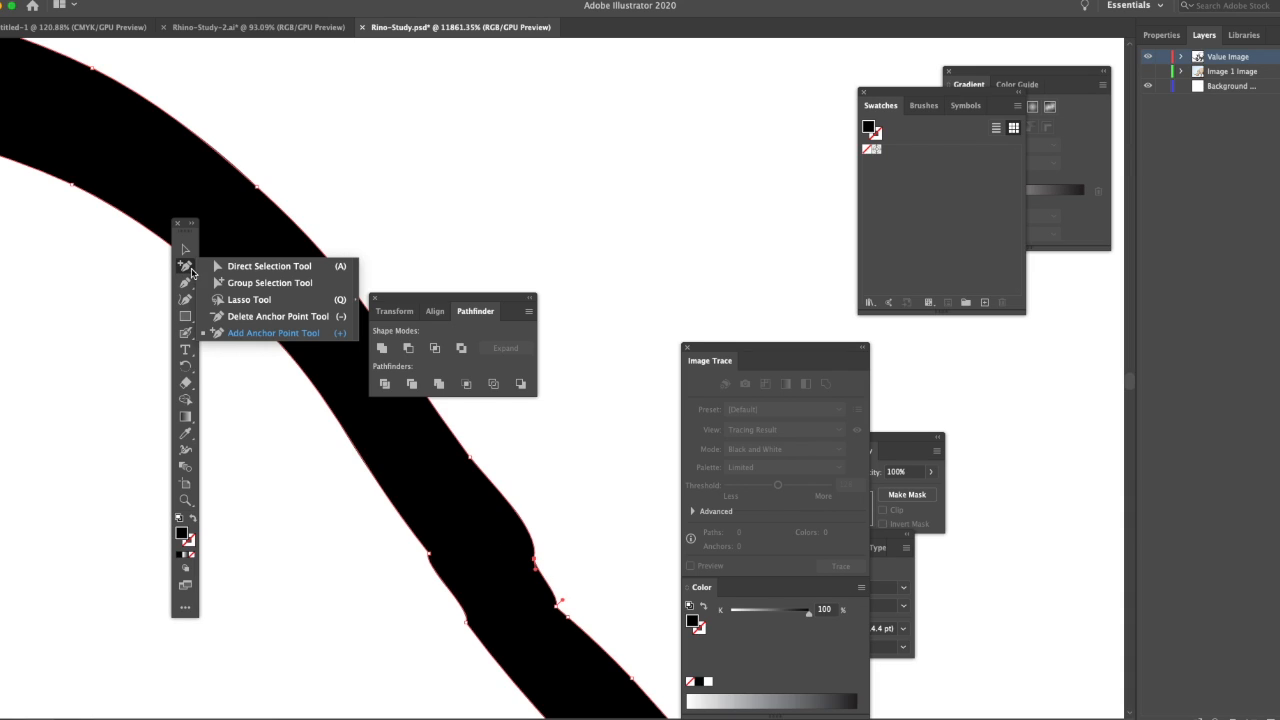
pyautogui.click(260, 332)
pyautogui.click(536, 566)
pyautogui.click(557, 607)
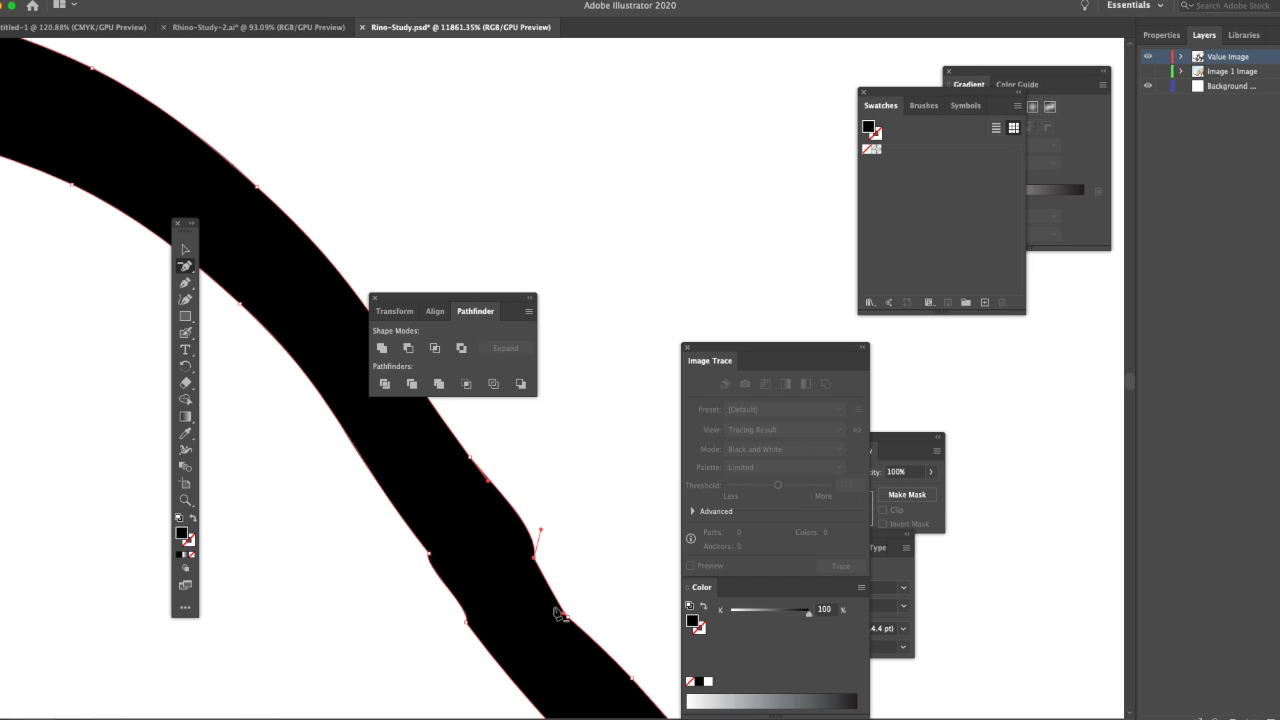
pyautogui.click(536, 560)
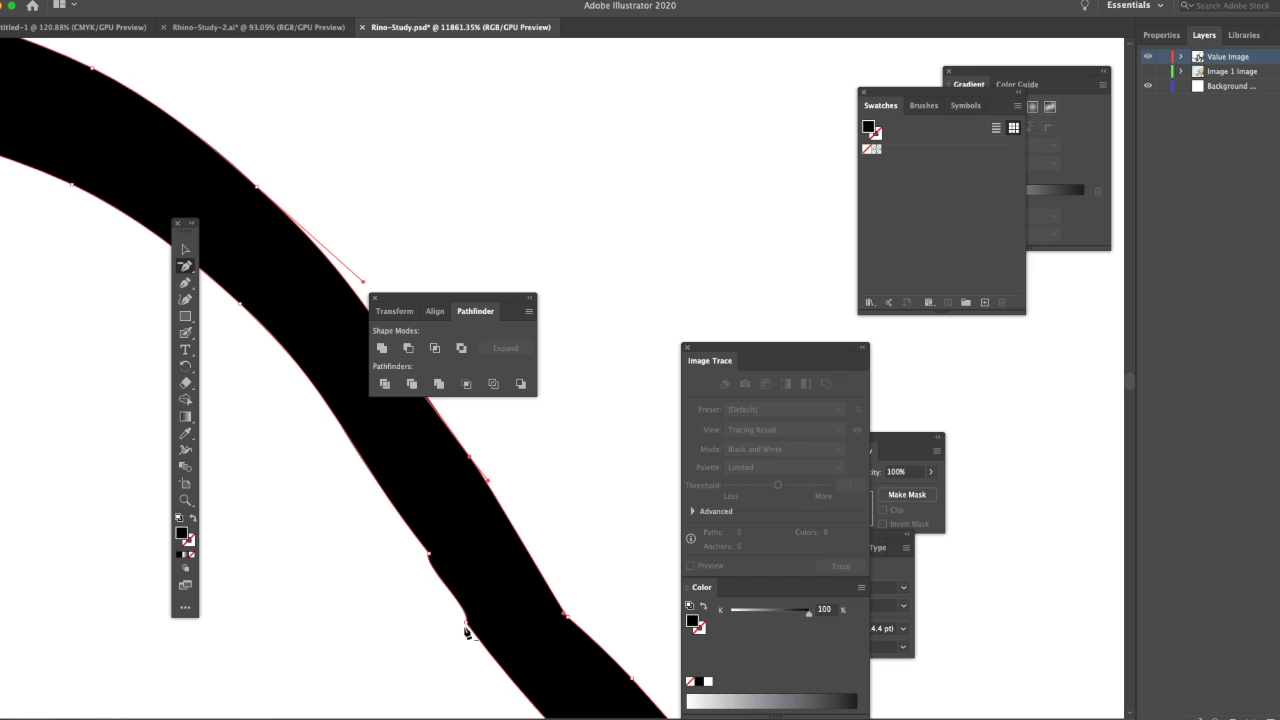
pyautogui.click(429, 553)
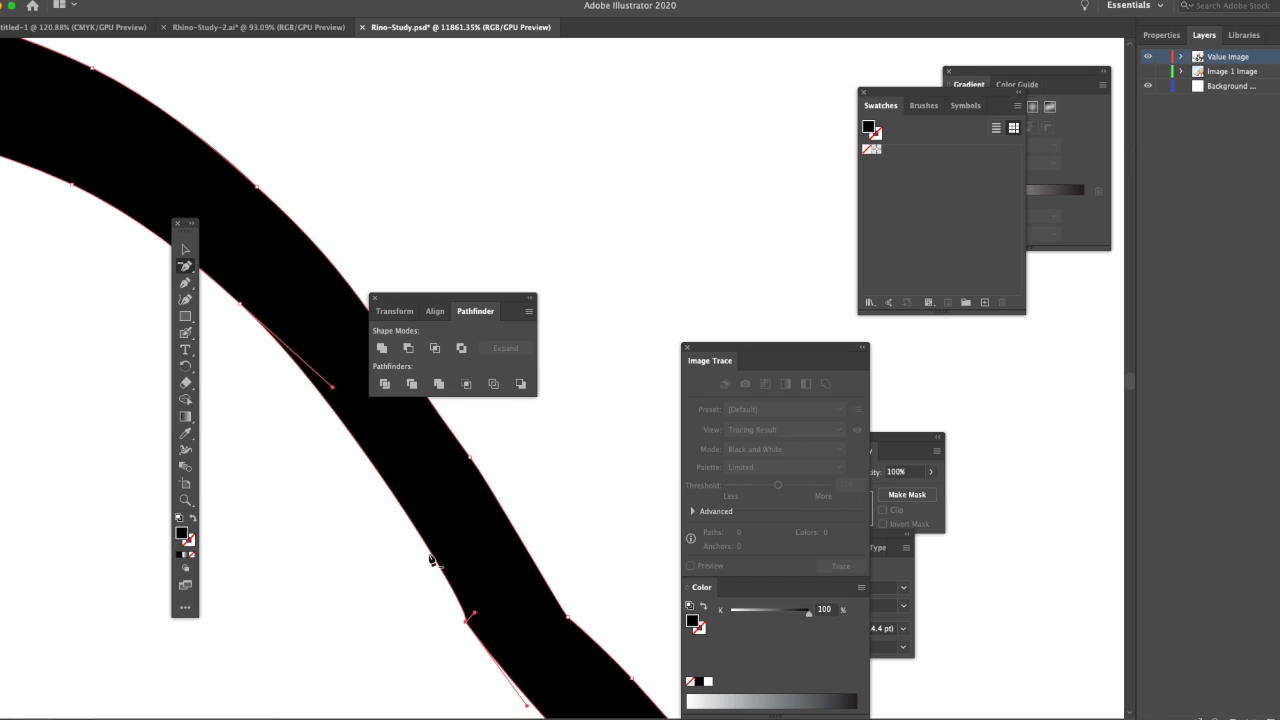
pyautogui.click(467, 622)
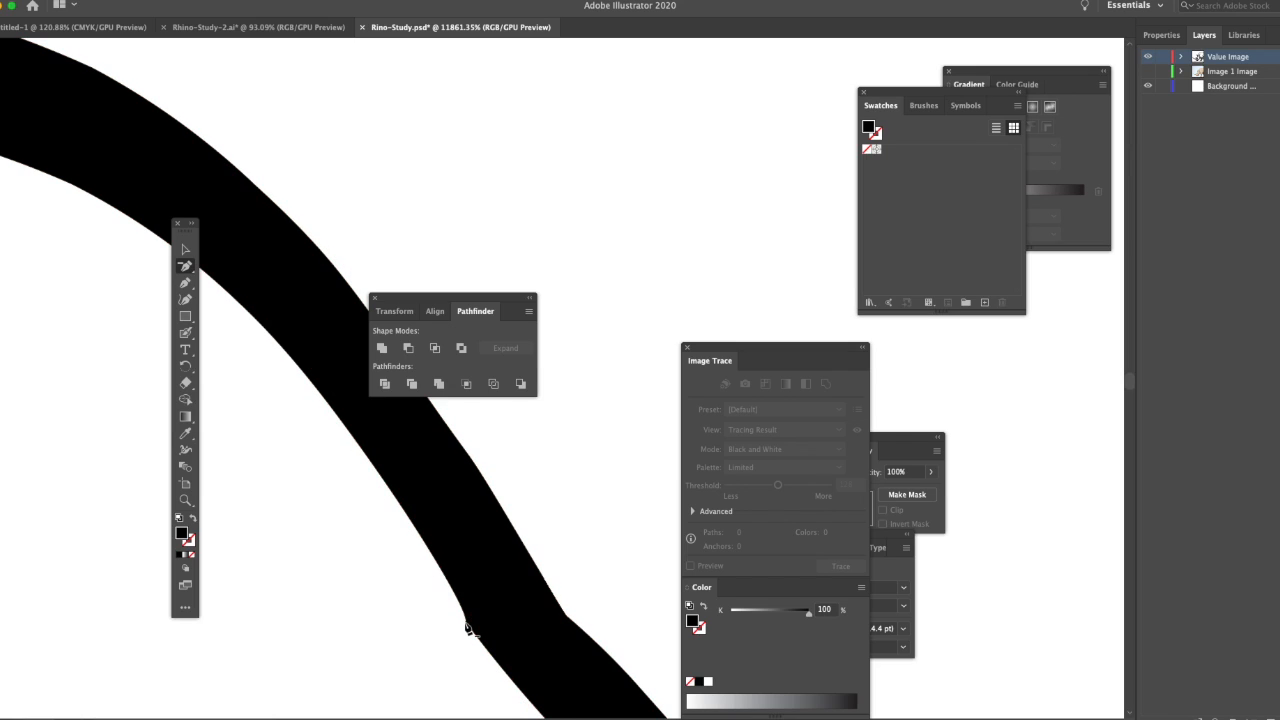
pyautogui.click(568, 618)
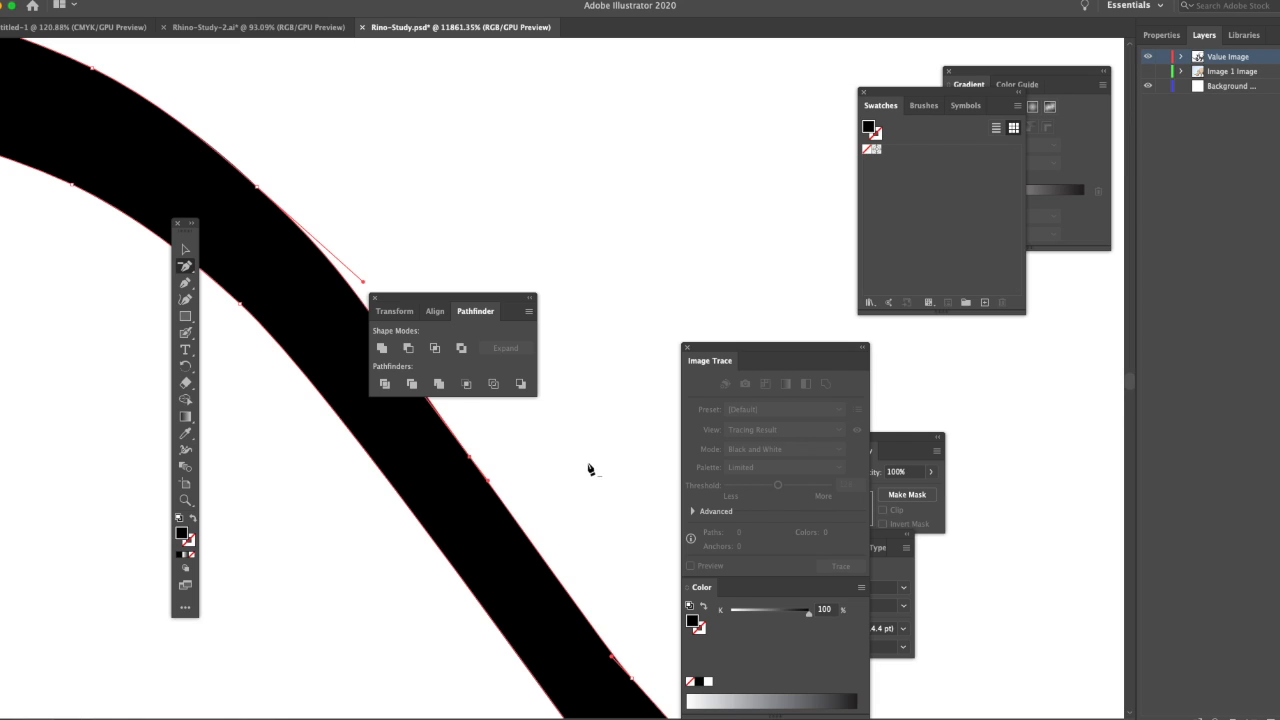
# Delete the surplus anchor points on the outer edge of the horn tip to remove its small bumps
pyautogui.keyDown('ctrl'); pyautogui.keyDown('alt'); pyautogui.click(533, 458); pyautogui.keyUp('alt'); pyautogui.keyUp('ctrl')
pyautogui.keyDown('ctrl'); pyautogui.keyDown('alt'); pyautogui.click(486, 456); pyautogui.keyUp('alt'); pyautogui.keyUp('ctrl')
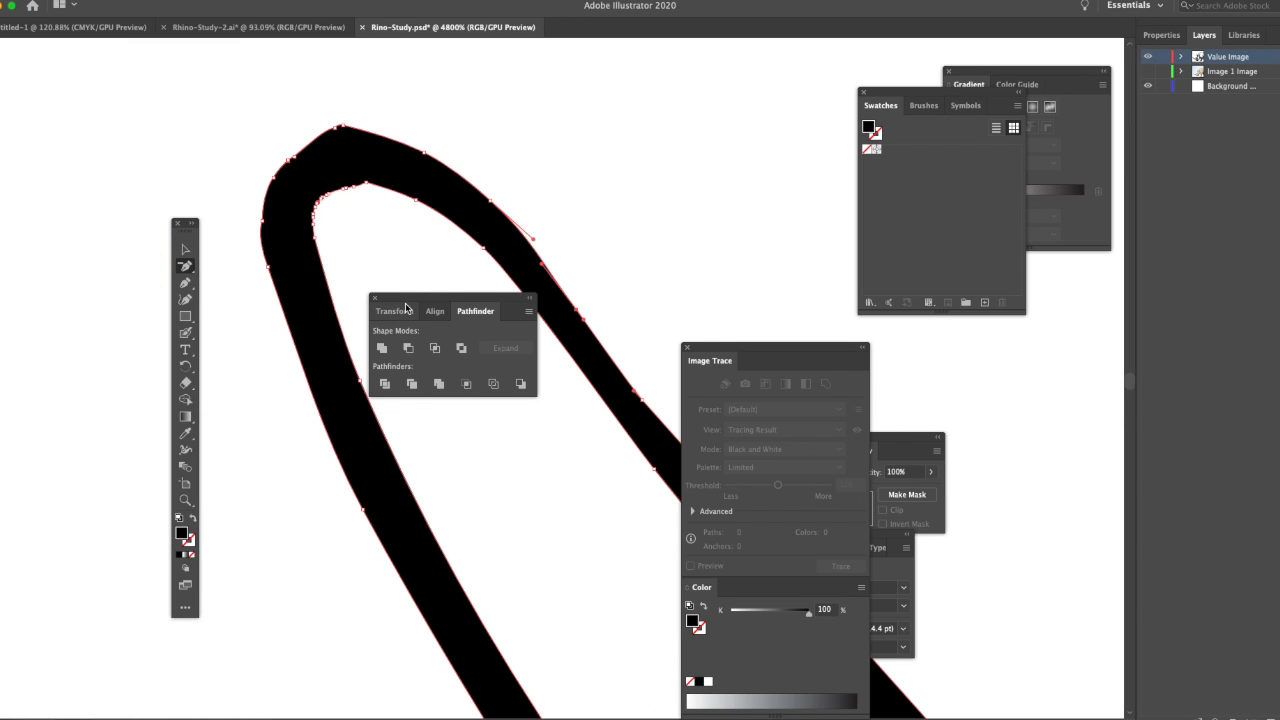
pyautogui.moveTo(294, 99); pyautogui.dragTo(466, 240)
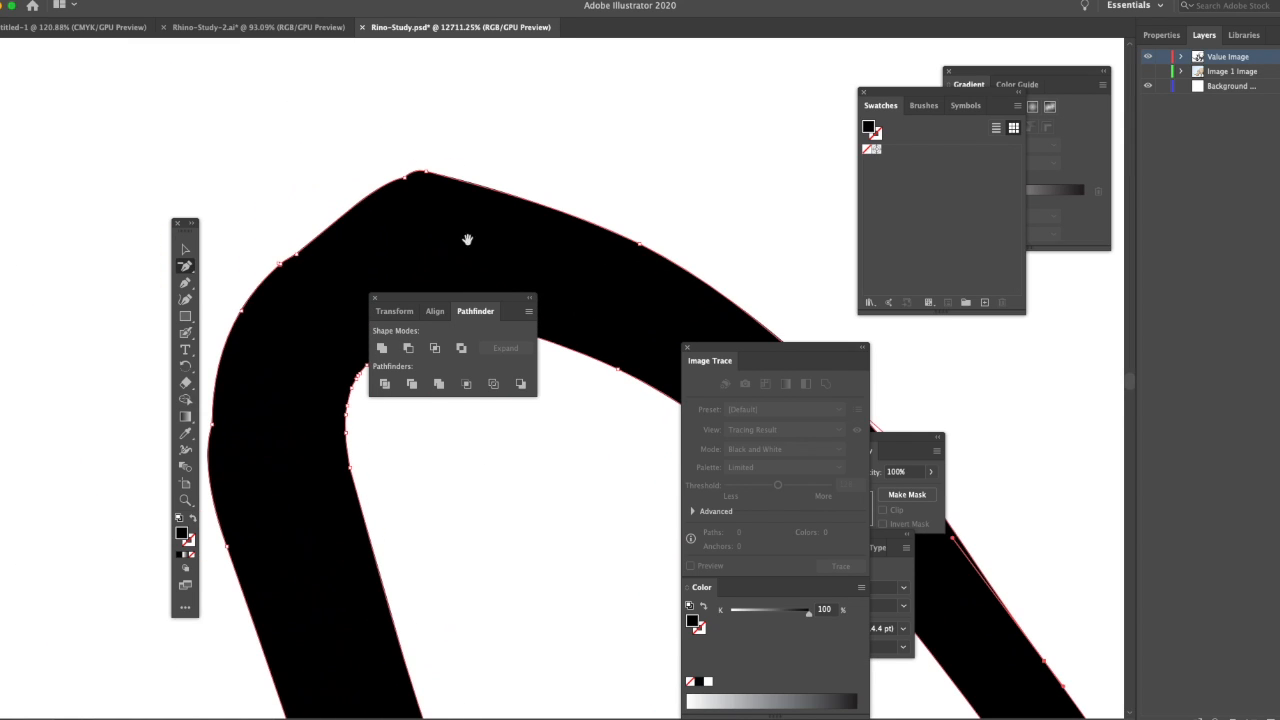
pyautogui.click(405, 181)
pyautogui.click(280, 264)
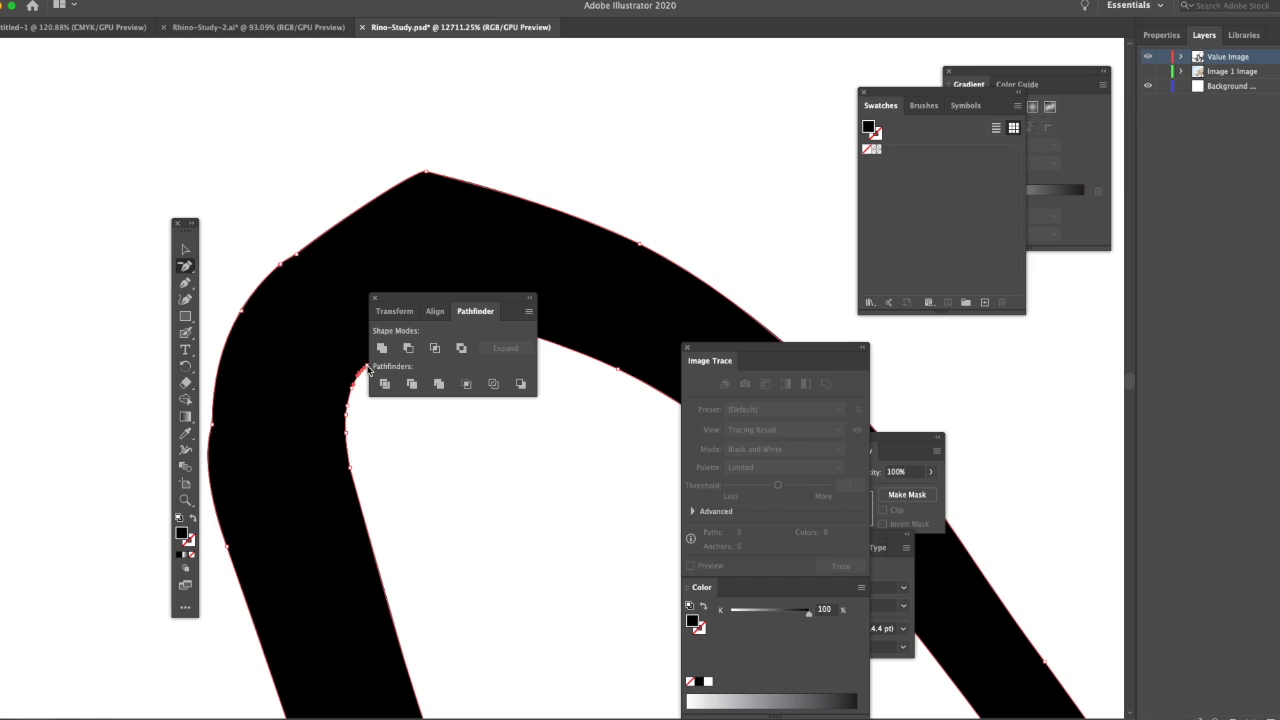
# Delete the crowded anchor points along the inner curve of the horn tip with the Delete Anchor Point tool
pyautogui.moveTo(405, 297); pyautogui.dragTo(476, 430)
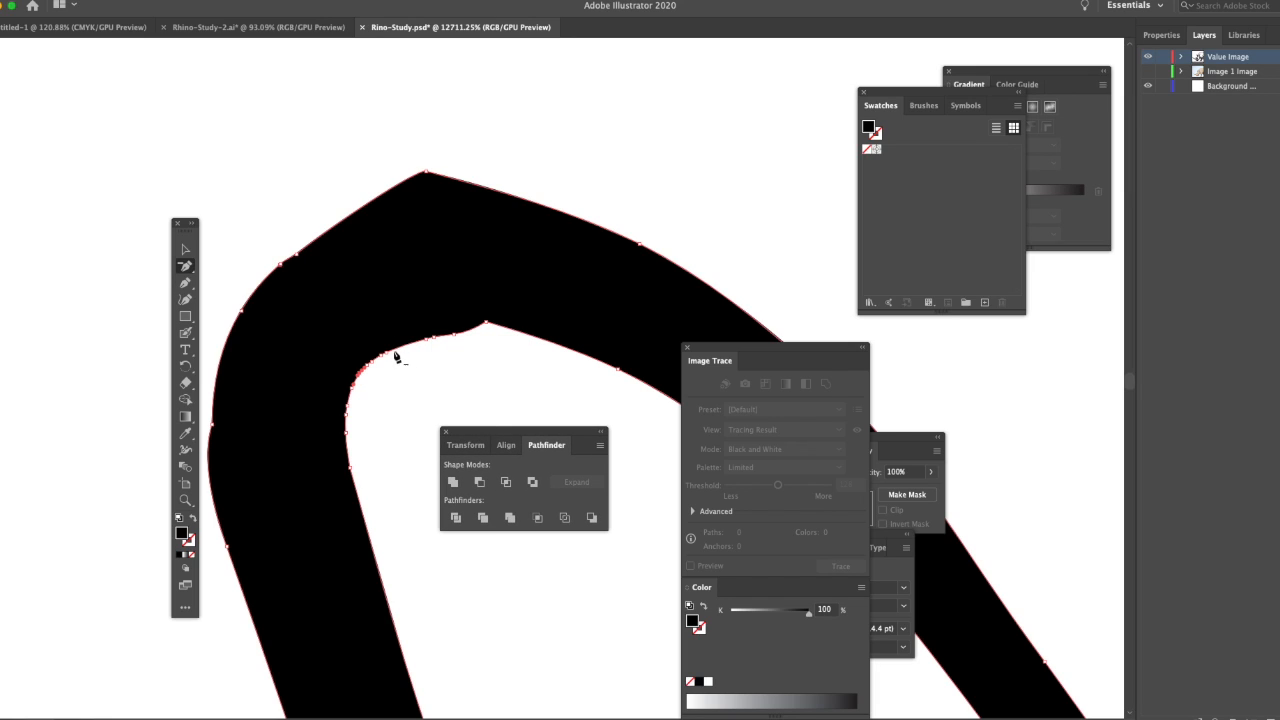
pyautogui.click(486, 323)
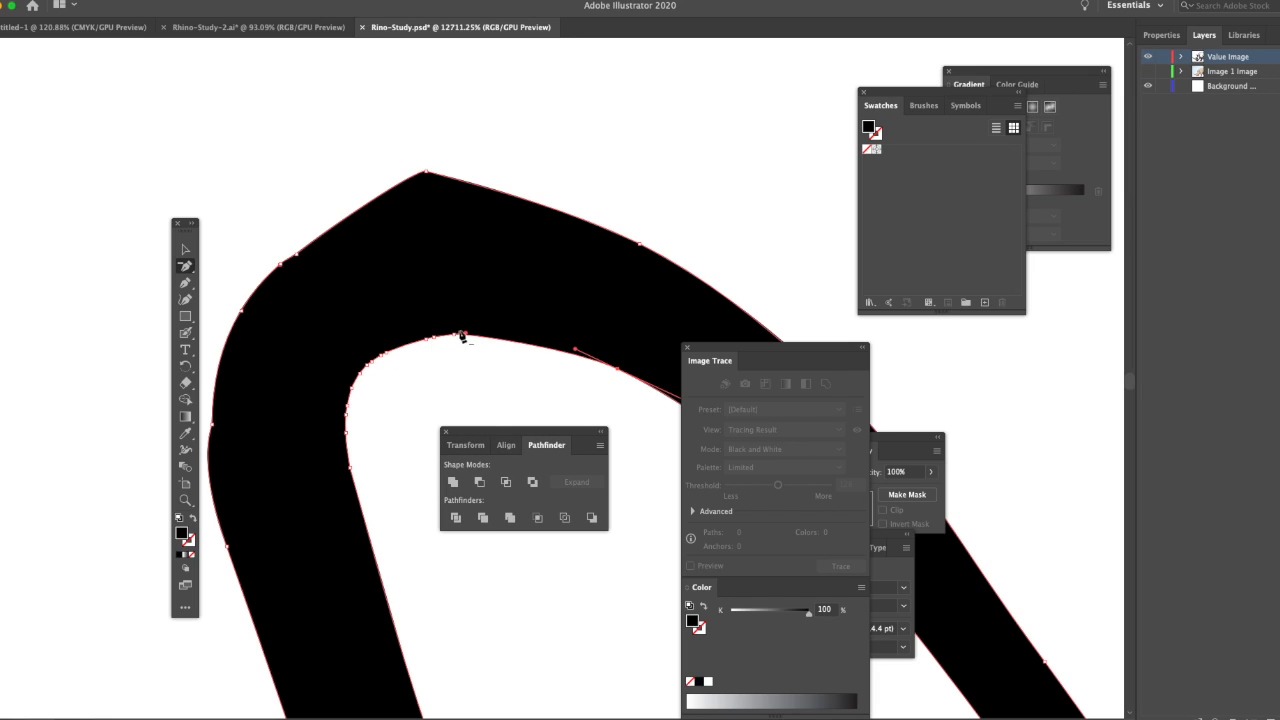
pyautogui.click(387, 353)
pyautogui.click(381, 355)
pyautogui.click(371, 362)
pyautogui.click(367, 366)
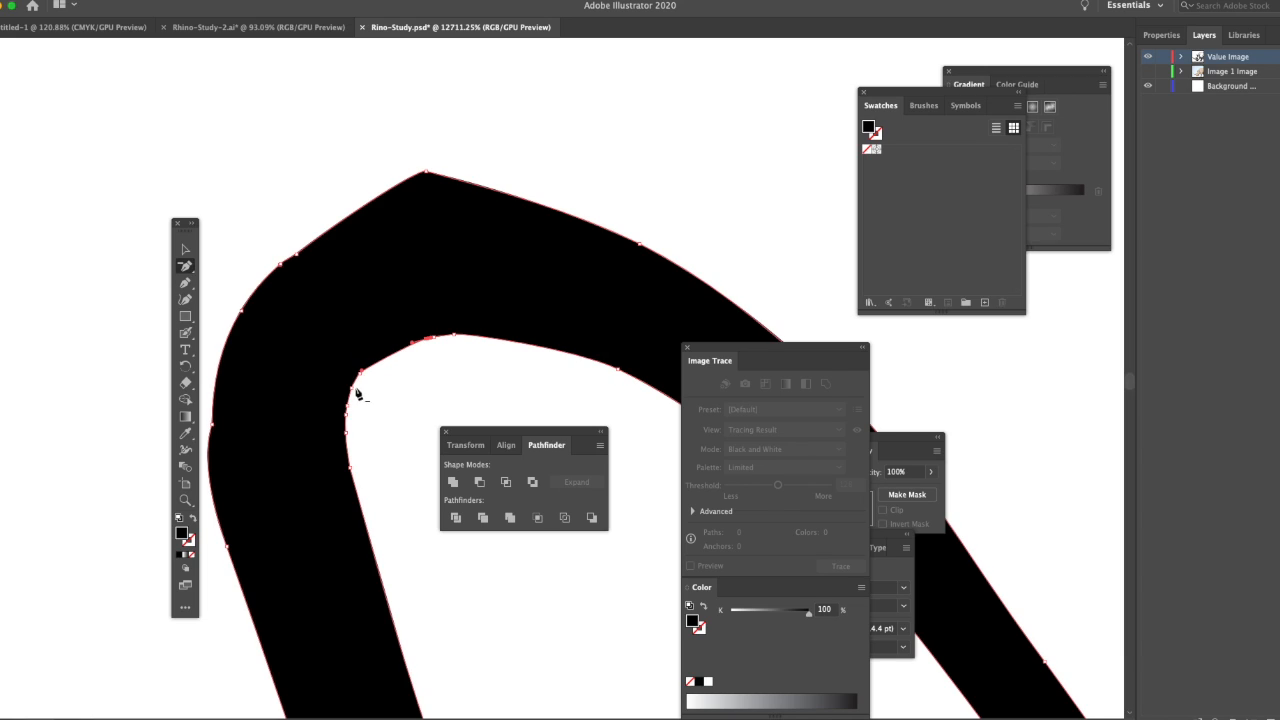
pyautogui.click(352, 390)
pyautogui.click(360, 377)
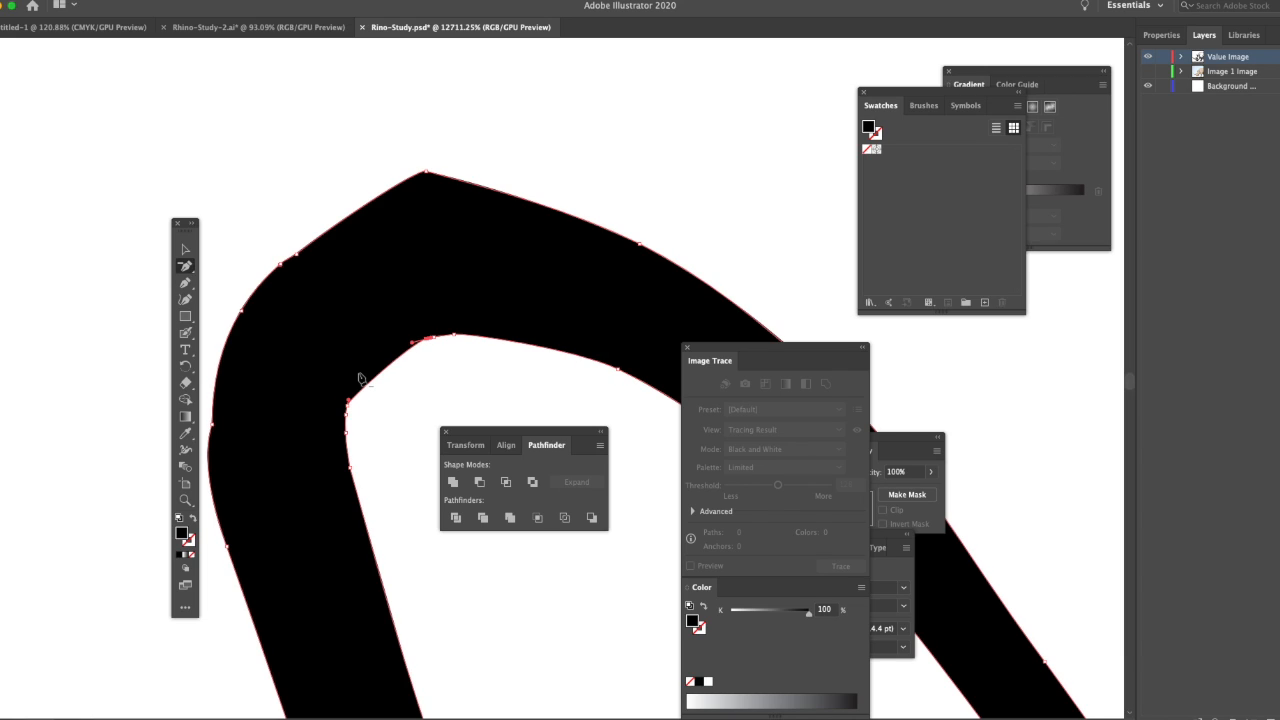
# Round the horn tip's inner curve by pulling the direction handle of its upper anchor point, then deselect the outline
pyautogui.click(187, 267)
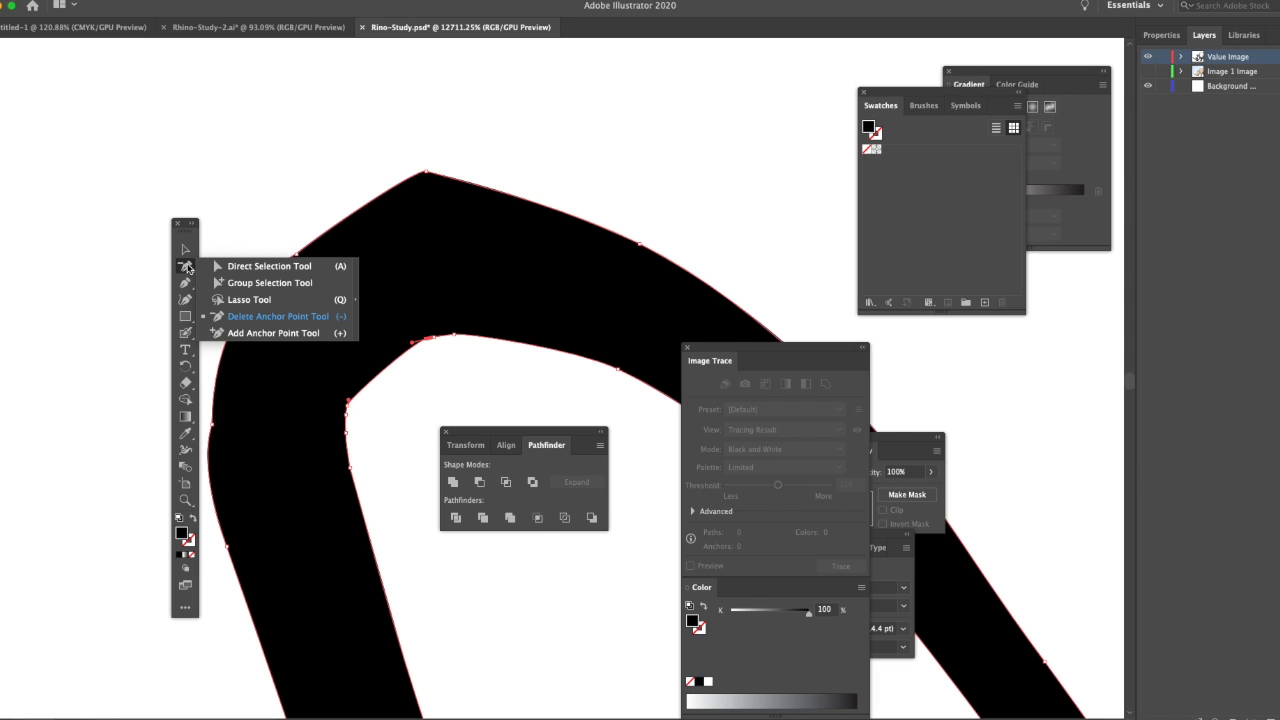
pyautogui.click(245, 266)
pyautogui.moveTo(410, 345); pyautogui.dragTo(392, 334)
pyautogui.press('cmd+z')
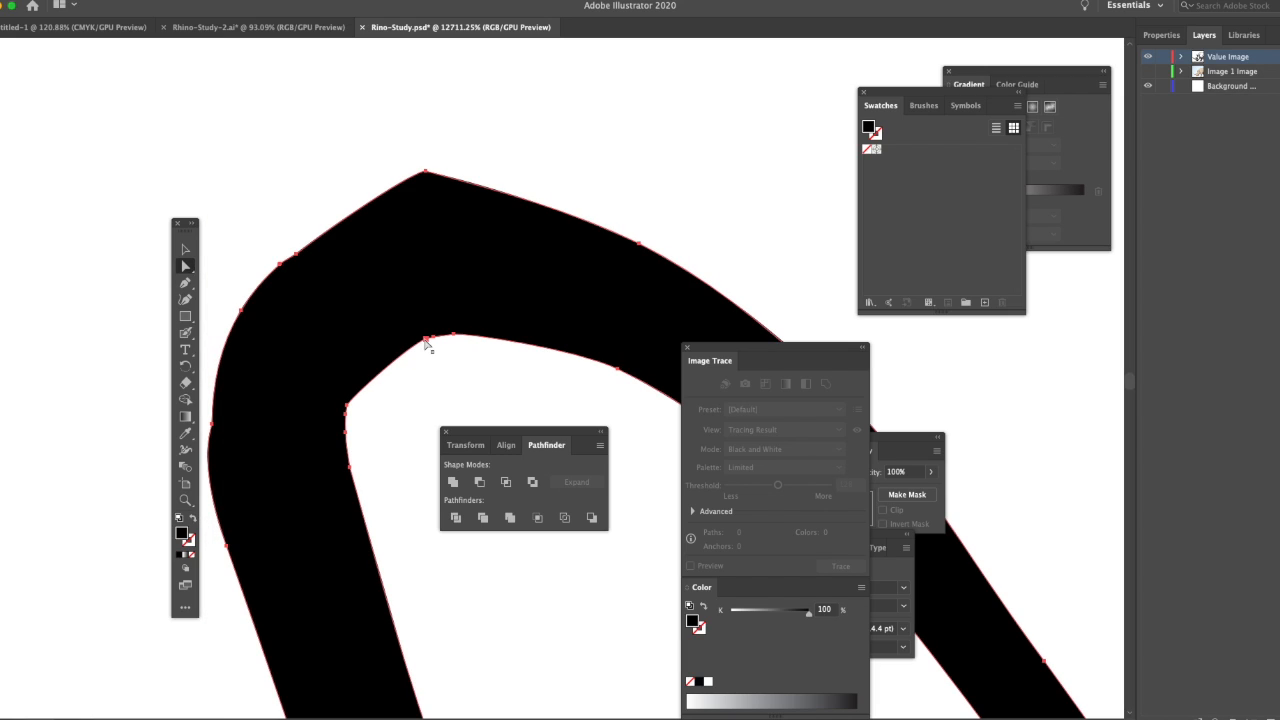
pyautogui.moveTo(415, 343); pyautogui.dragTo(386, 337)
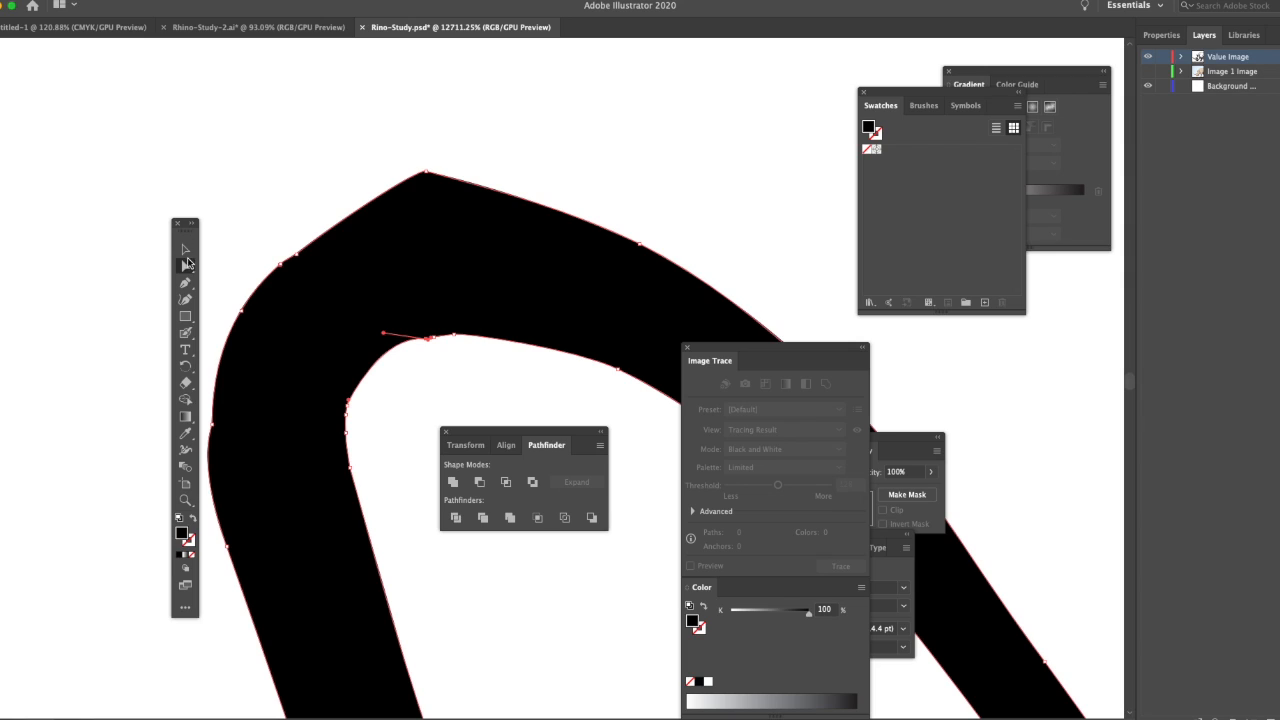
pyautogui.click(71, 267)
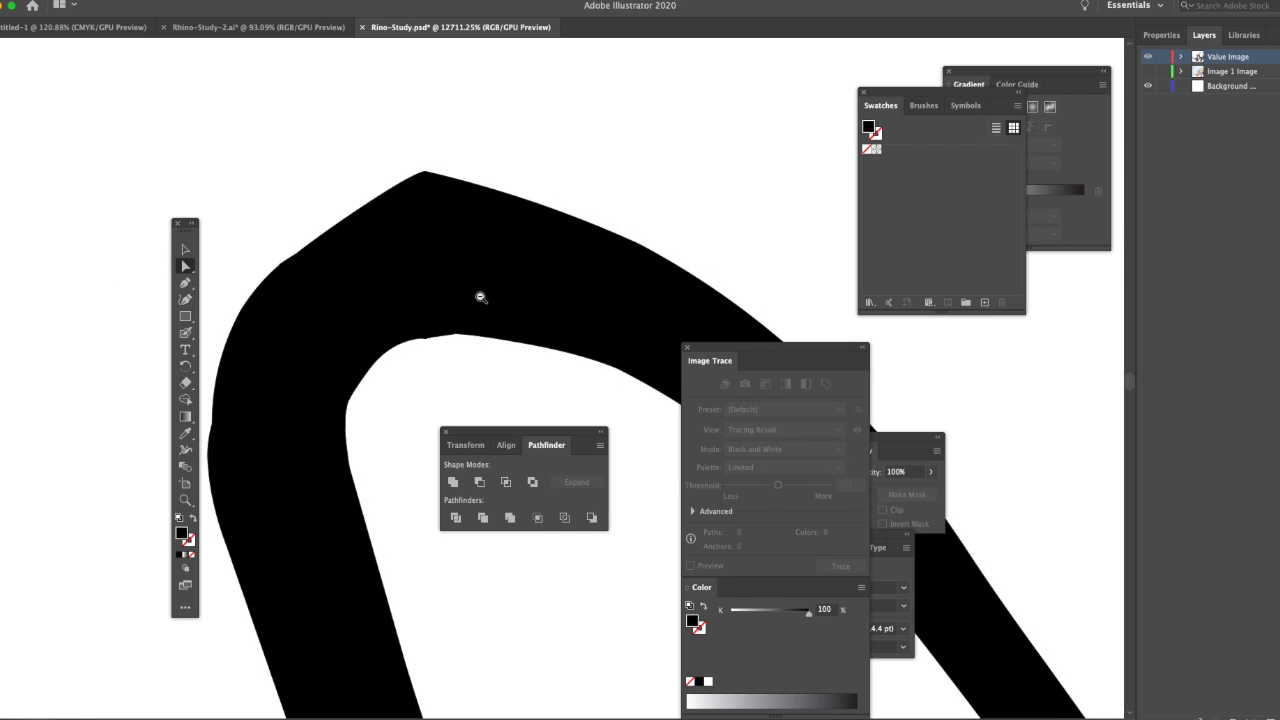
# Show the rhino photo layer instead of the traced drawing and make it a template with images dimmed to 50%
pyautogui.keyDown('alt'); pyautogui.keyDown('super'); pyautogui.click(478, 295); pyautogui.keyUp('super'); pyautogui.keyUp('alt')
pyautogui.keyDown('alt'); pyautogui.keyDown('super'); pyautogui.click(571, 328); pyautogui.keyUp('super'); pyautogui.keyUp('alt')
pyautogui.keyDown('alt'); pyautogui.keyDown('super'); pyautogui.click(572, 328); pyautogui.keyUp('super'); pyautogui.keyUp('alt')
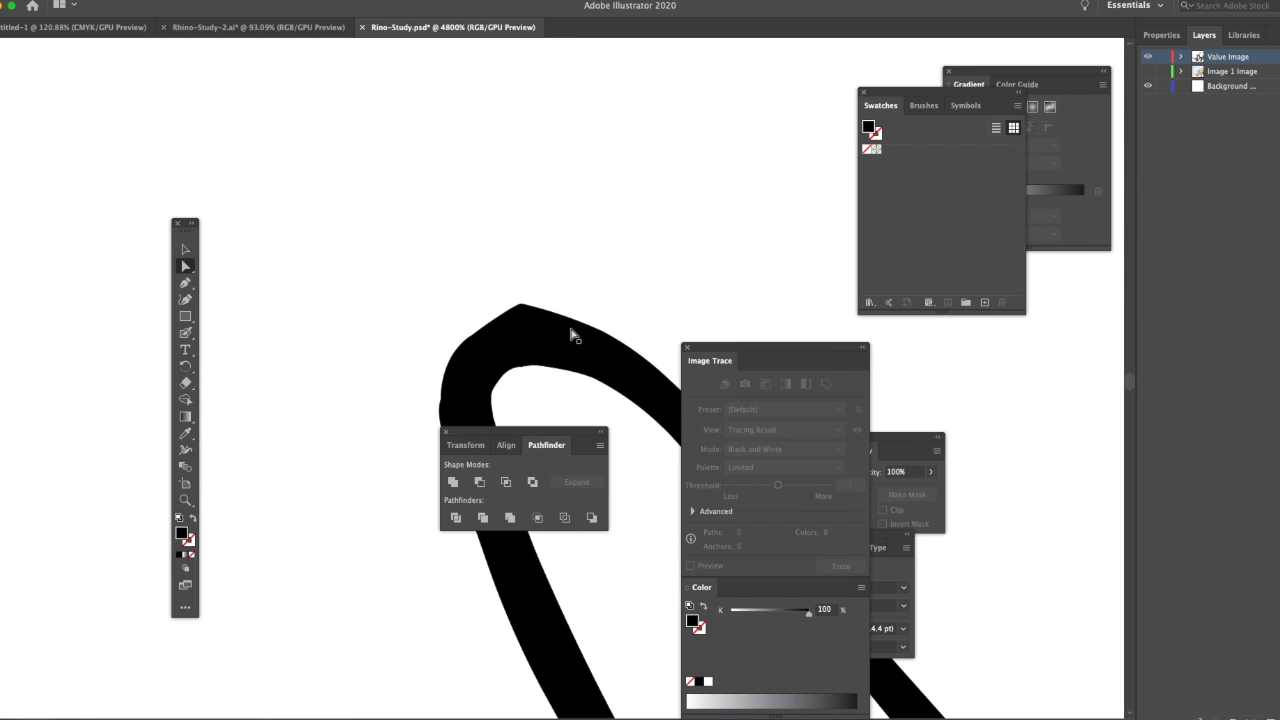
pyautogui.press('super+0')
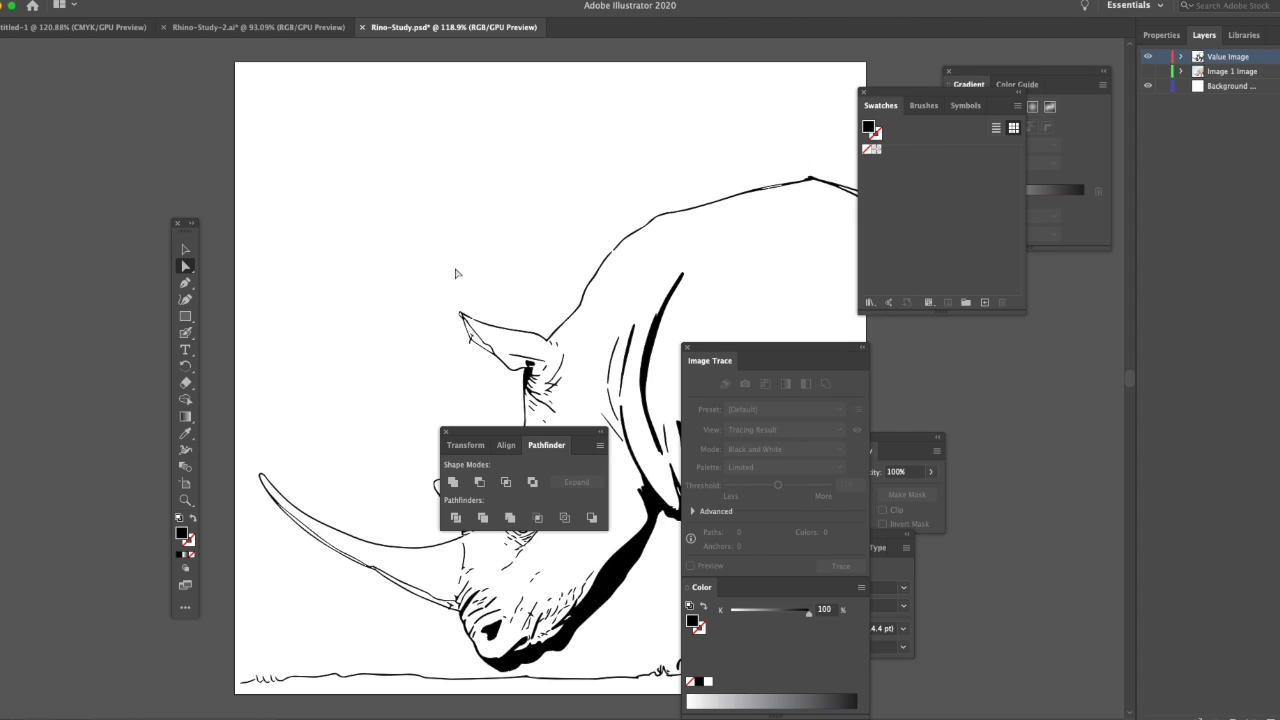
pyautogui.moveTo(585, 334); pyautogui.dragTo(403, 224)
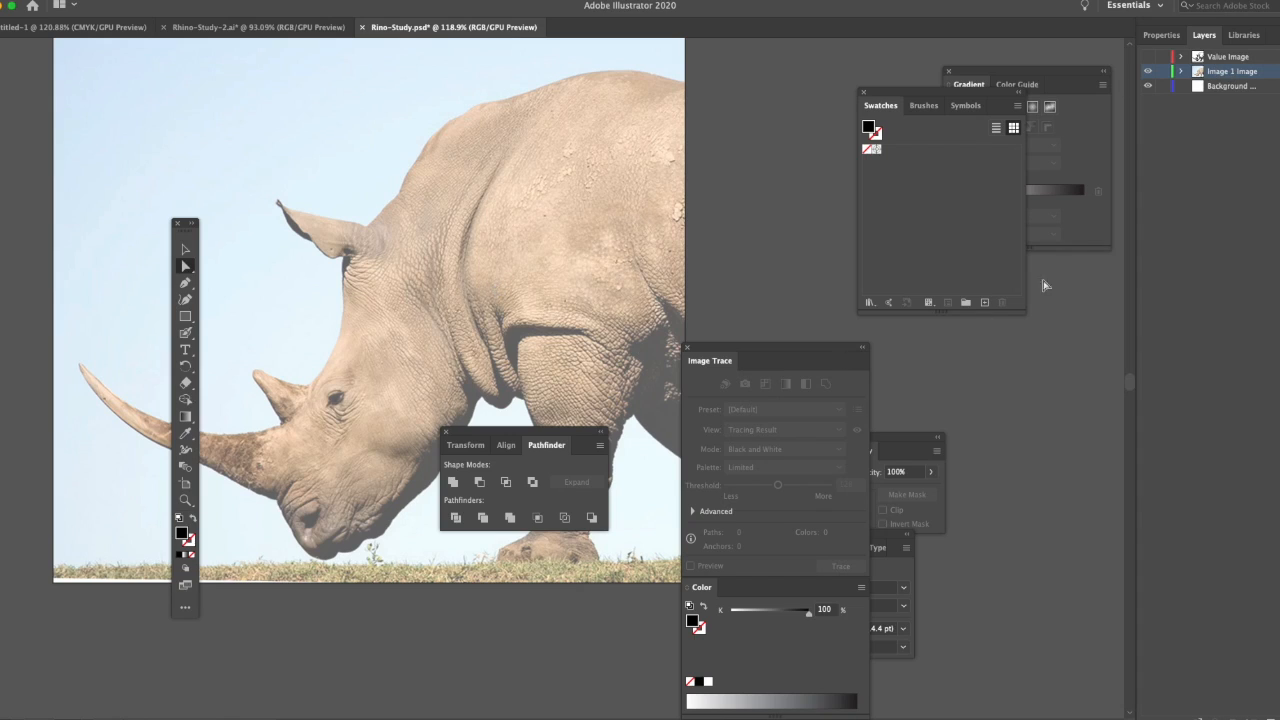
pyautogui.doubleClick(1240, 72)
pyautogui.doubleClick(1272, 72)
pyautogui.click(258, 418)
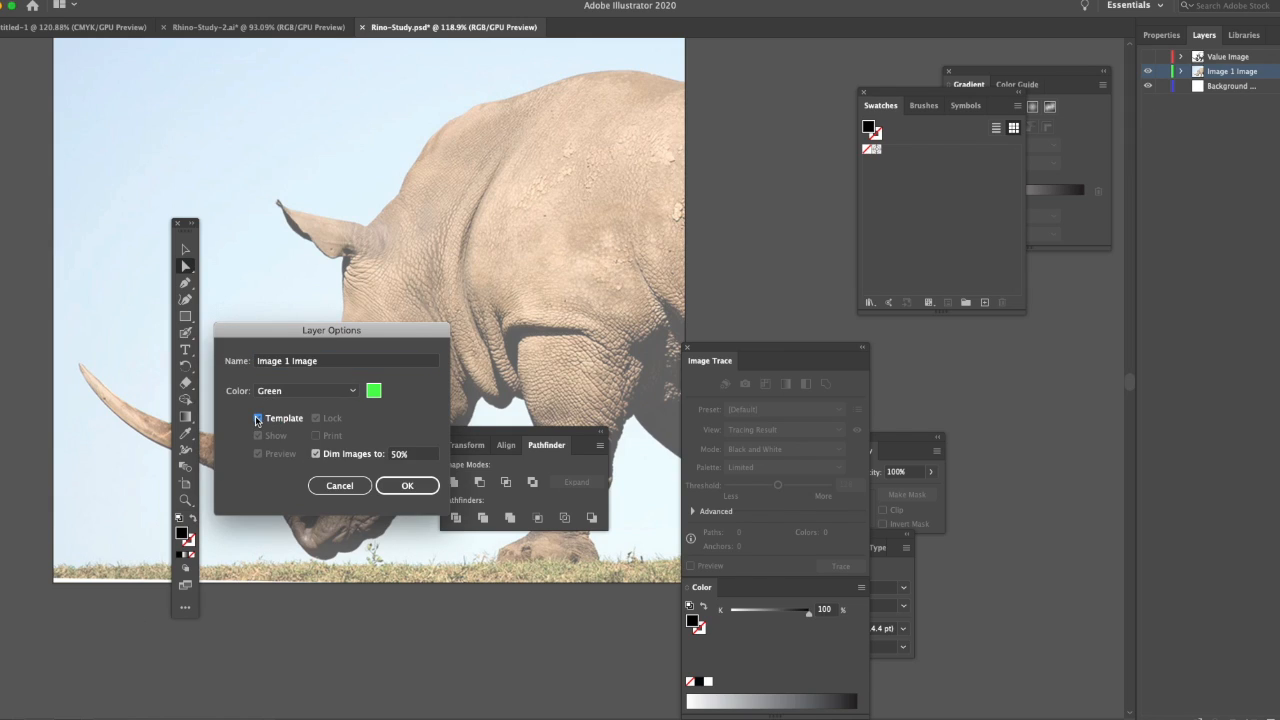
pyautogui.click(409, 487)
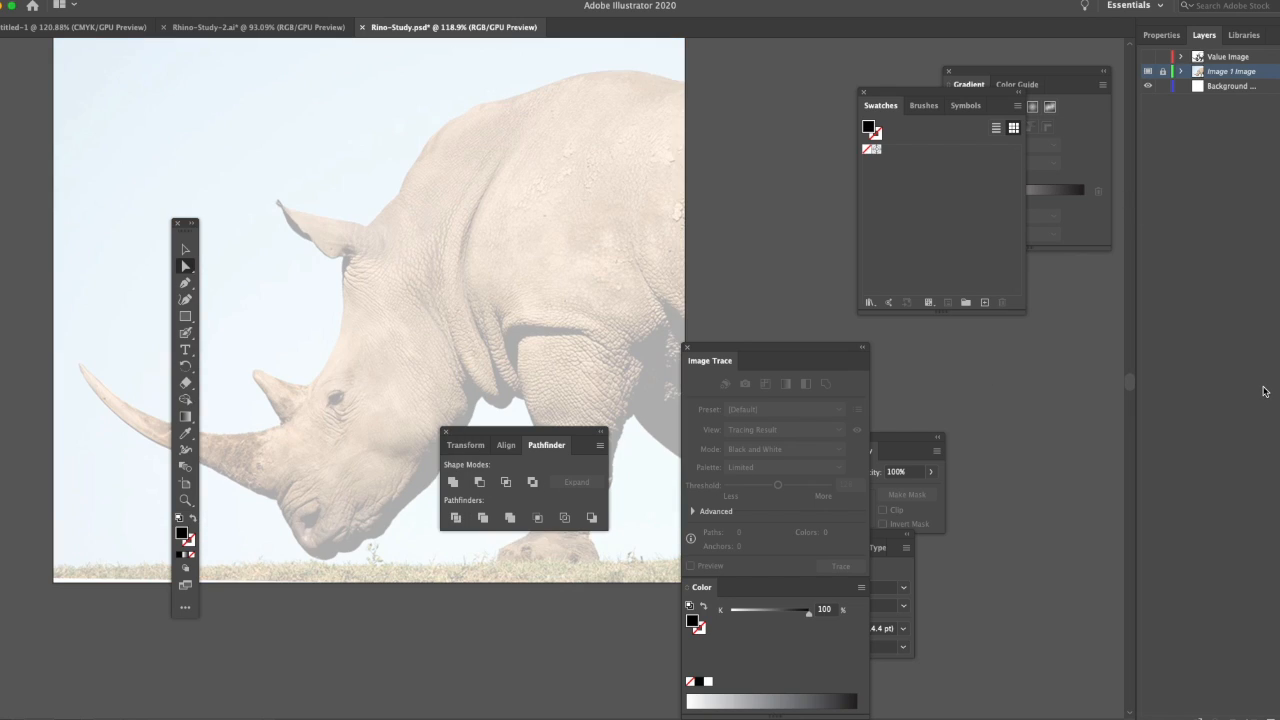
# Add a new layer above the template and set up the Pen tool with no fill and a black stroke
pyautogui.press('super+l')
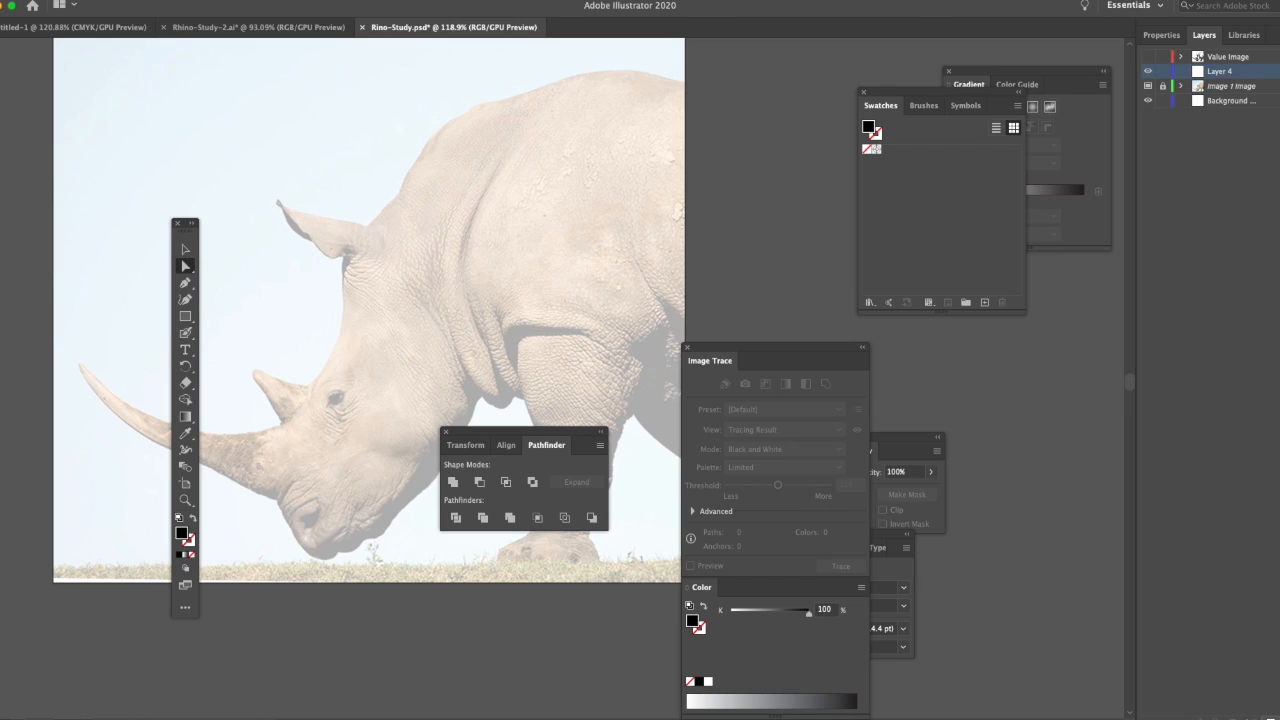
pyautogui.moveTo(190, 230); pyautogui.dragTo(82, 180)
pyautogui.click(76, 232)
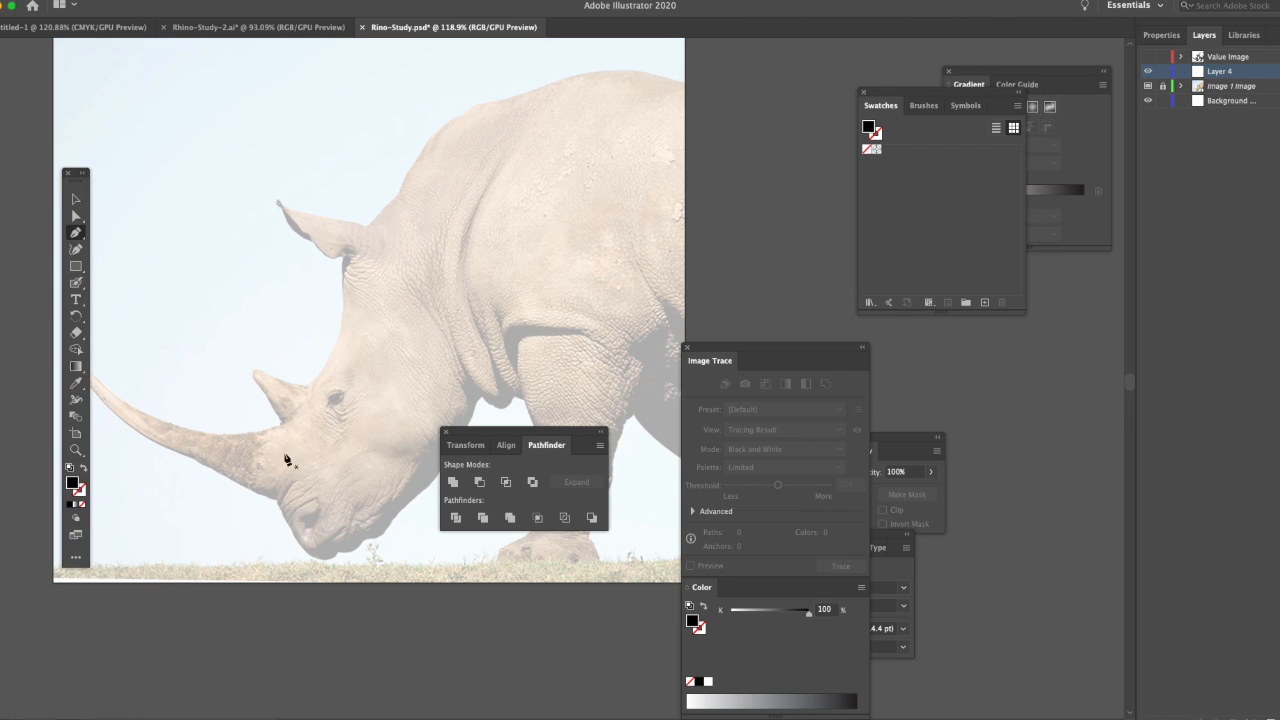
pyautogui.click(84, 469)
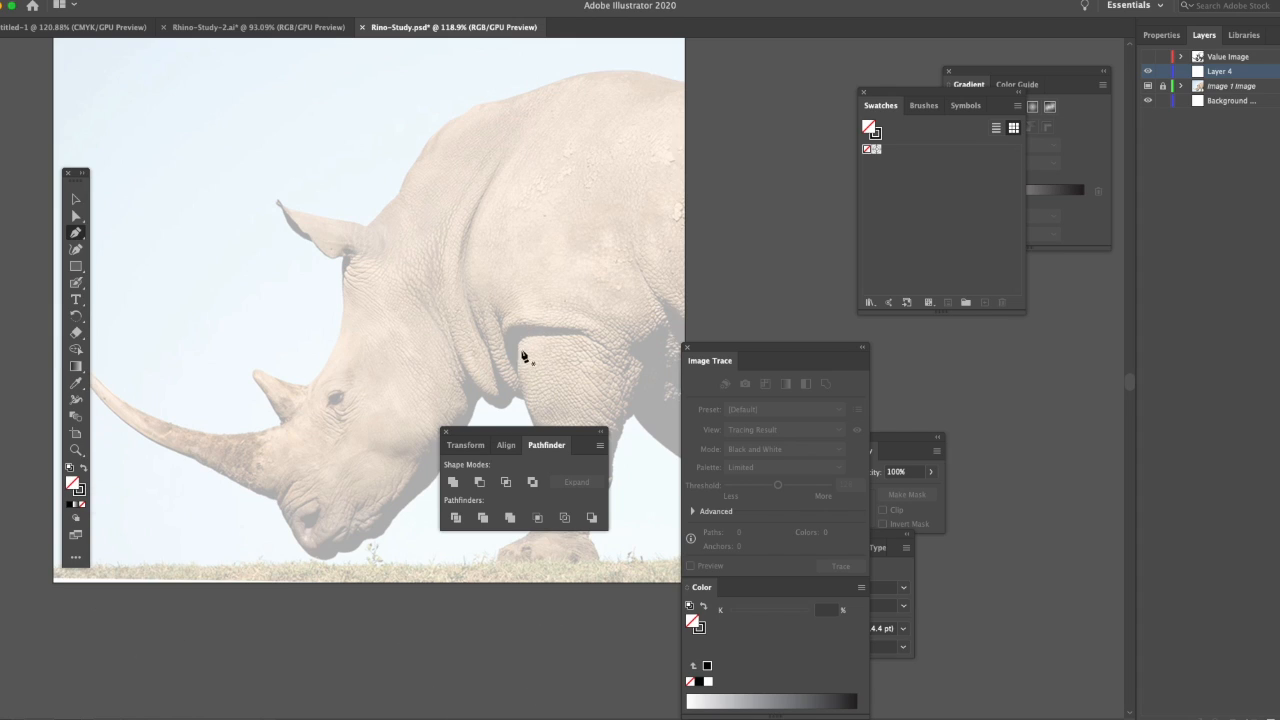
pyautogui.moveTo(540, 432)
pyautogui.mouseDown()
pyautogui.moveTo(524, 292)
pyautogui.moveTo(892, 376)
pyautogui.mouseUp()
pyautogui.moveTo(508, 350); pyautogui.dragTo(486, 394)
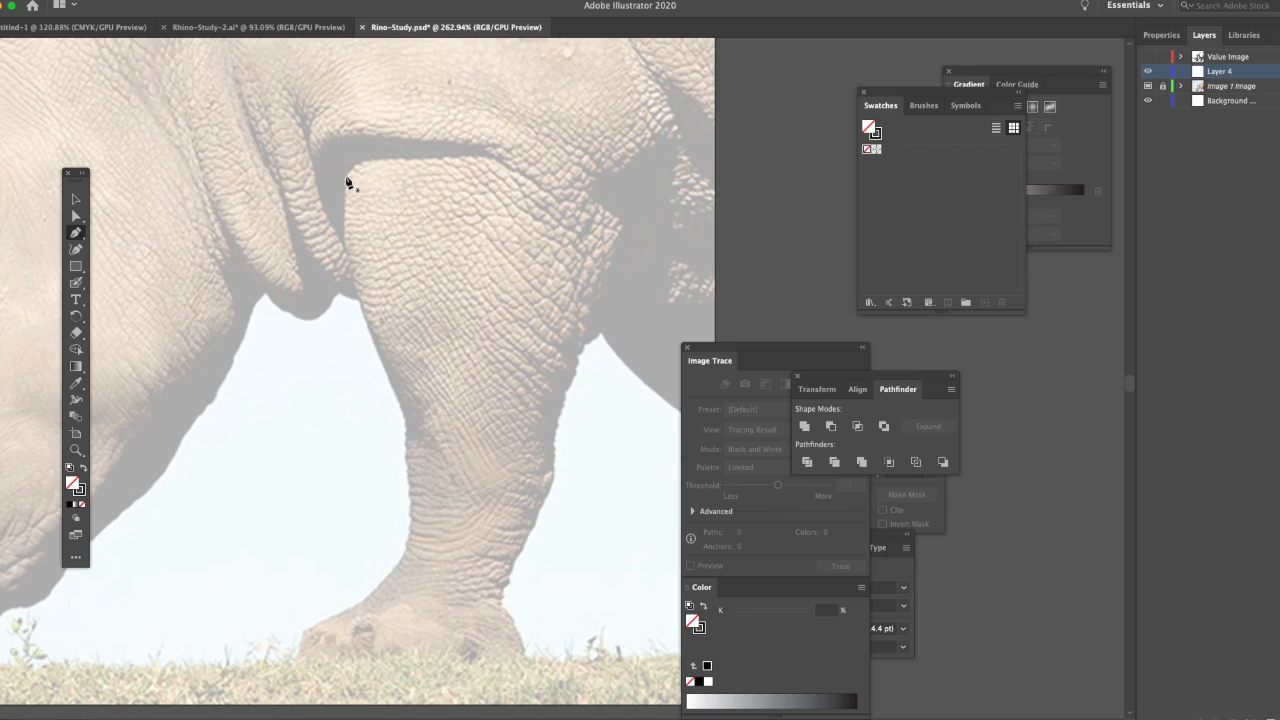
# Try tracing the front edge of the rhino's front leg down to the foot with closely spaced straight Pen segments
pyautogui.moveTo(346, 177); pyautogui.dragTo(342, 215)
pyautogui.click(347, 250)
pyautogui.click(356, 291)
pyautogui.click(378, 346)
pyautogui.click(391, 381)
pyautogui.click(406, 414)
pyautogui.click(405, 448)
pyautogui.click(408, 483)
pyautogui.click(411, 512)
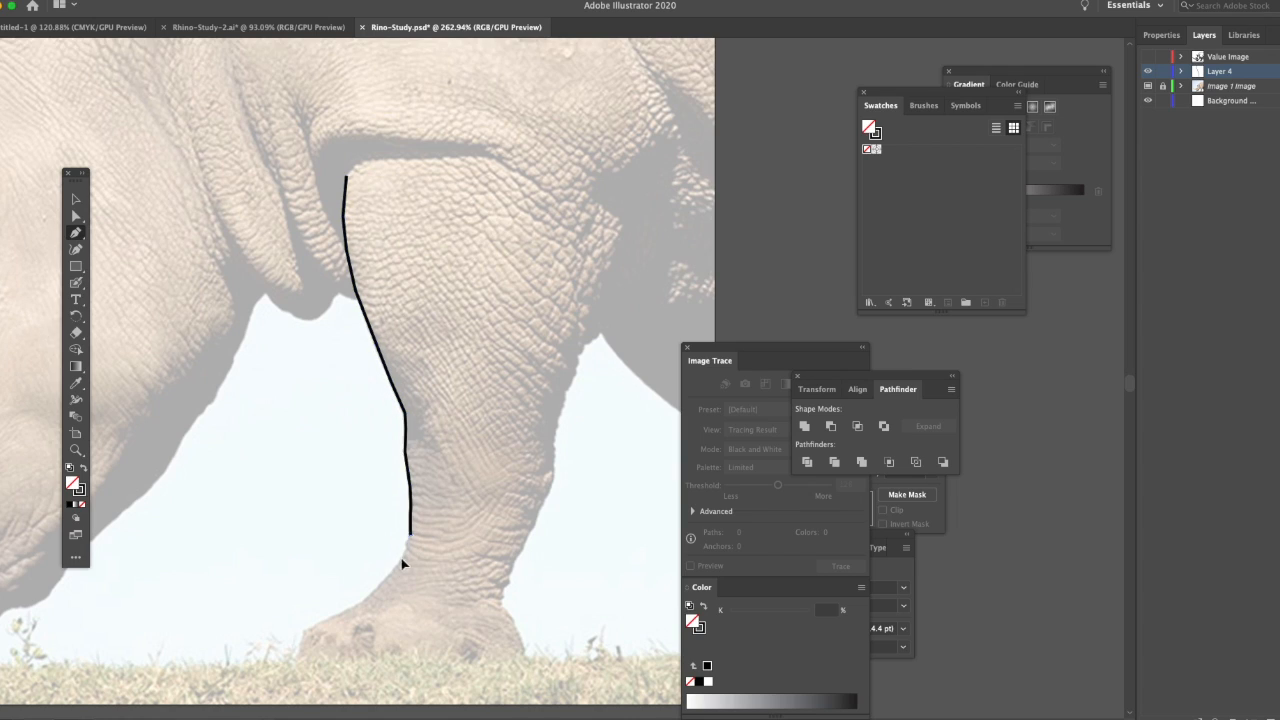
pyautogui.click(372, 593)
pyautogui.click(360, 602)
pyautogui.click(320, 621)
pyautogui.click(300, 635)
pyautogui.click(296, 667)
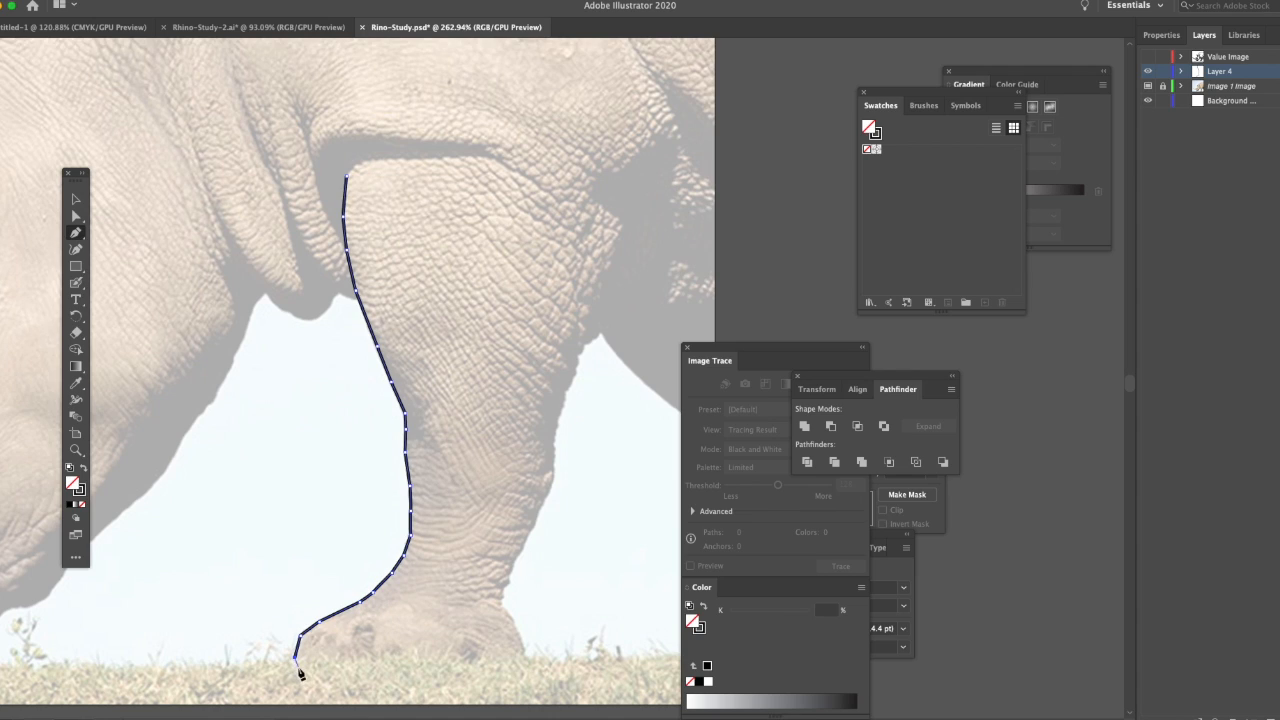
# Continue the trial path along the foot's base and up the leg's rear edge to the belly with short straight segments
pyautogui.click(524, 665)
pyautogui.click(520, 636)
pyautogui.click(501, 611)
pyautogui.click(502, 594)
pyautogui.click(509, 584)
pyautogui.click(512, 566)
pyautogui.click(516, 546)
pyautogui.click(532, 527)
pyautogui.click(545, 497)
pyautogui.click(550, 474)
pyautogui.click(553, 448)
pyautogui.click(558, 417)
pyautogui.click(570, 390)
pyautogui.click(578, 358)
pyautogui.click(586, 345)
pyautogui.click(599, 336)
pyautogui.click(610, 330)
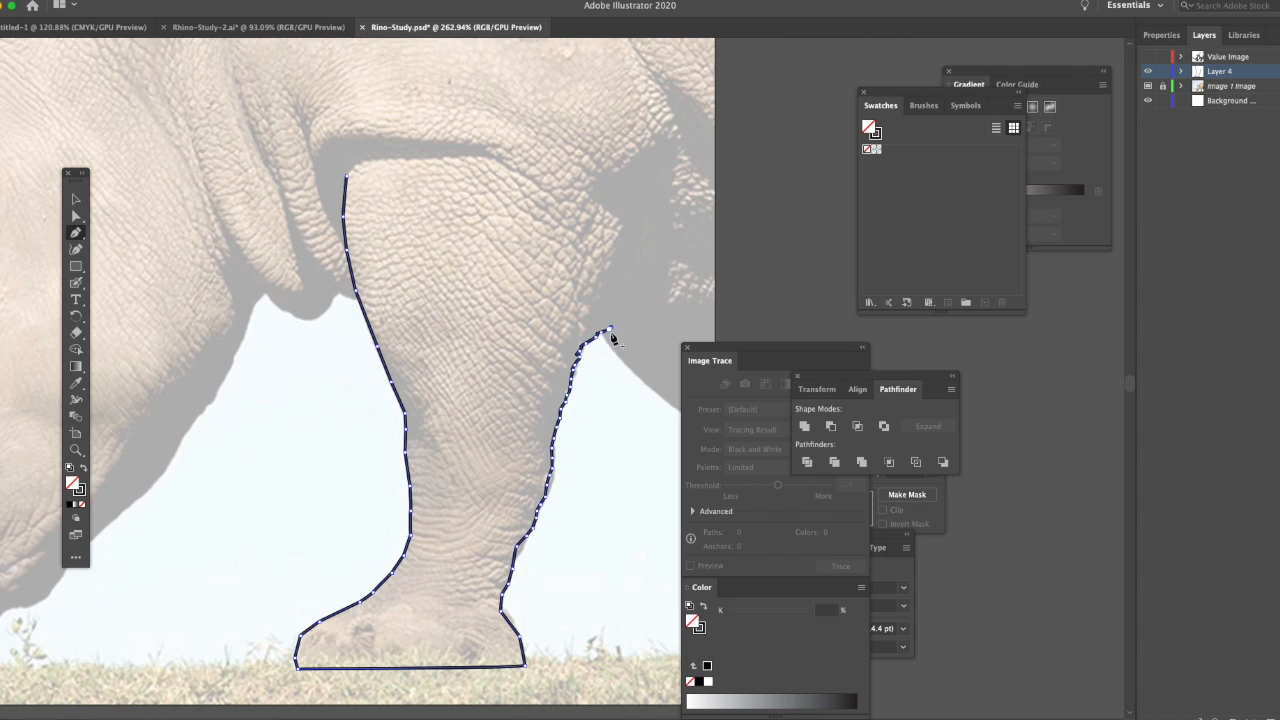
pyautogui.click(621, 318)
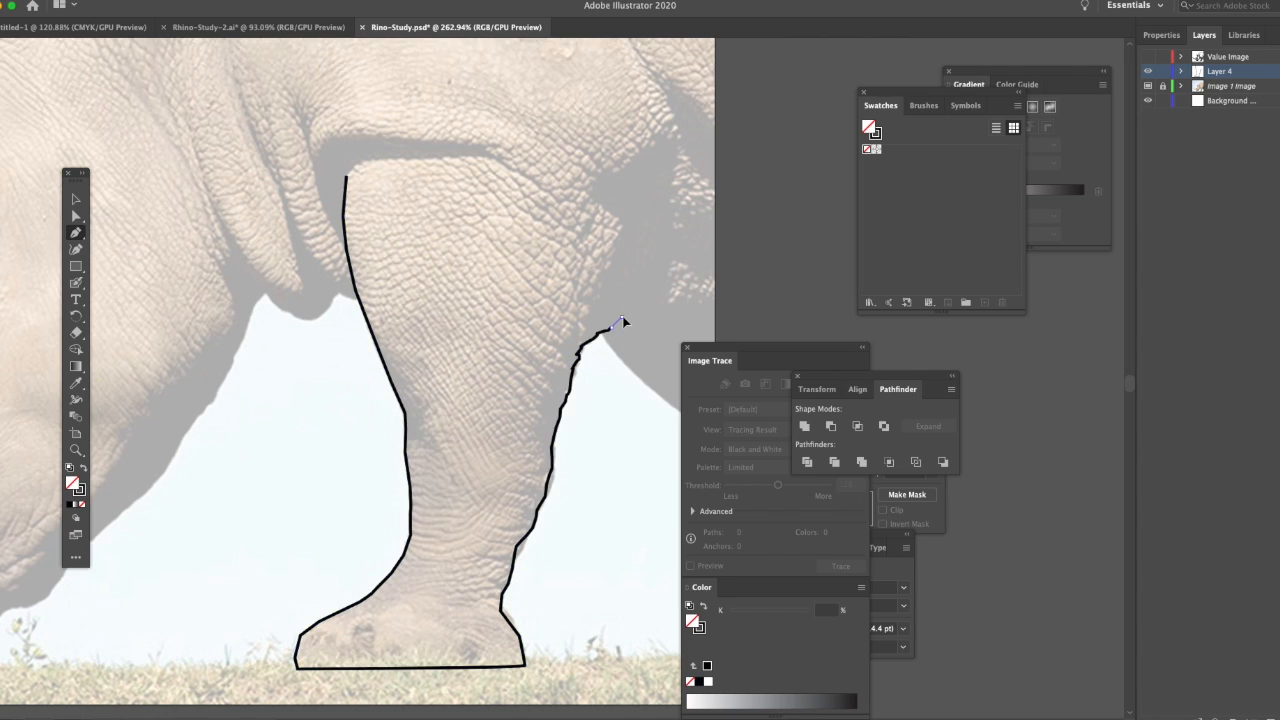
# End the trial leg path, select it and delete it from the layer
pyautogui.press('Escape')
pyautogui.press('v')
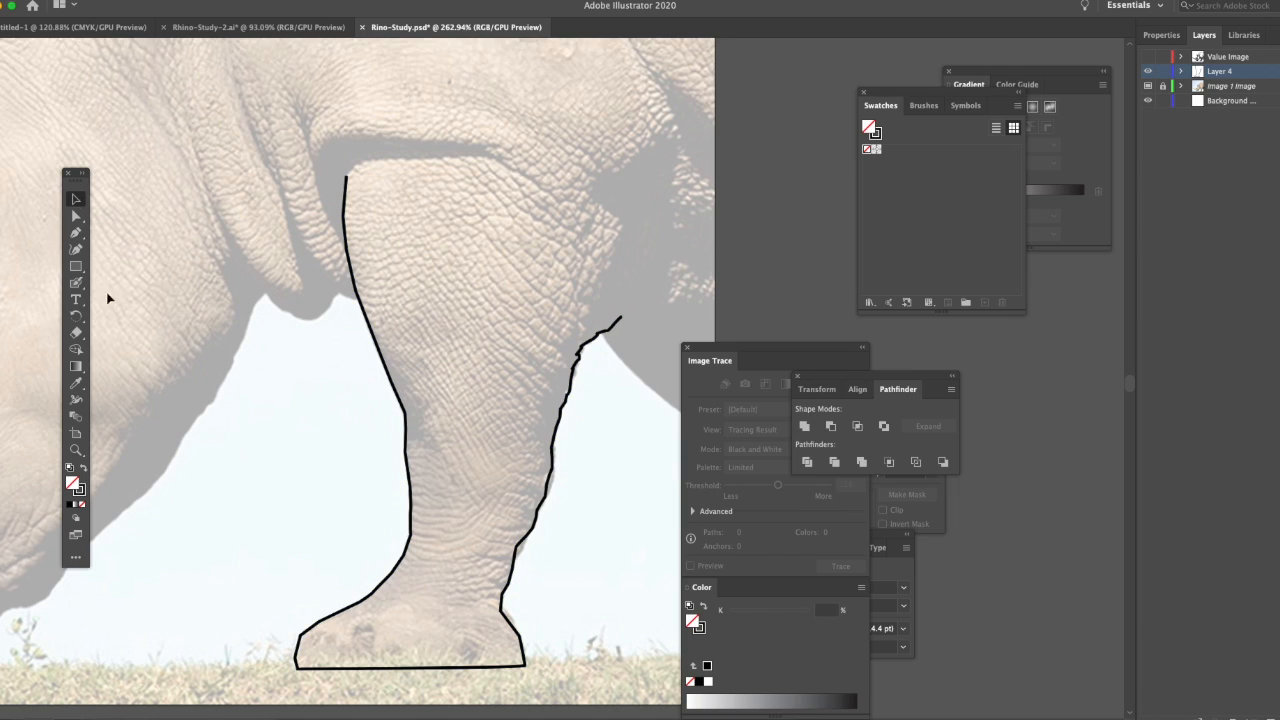
pyautogui.click(545, 508)
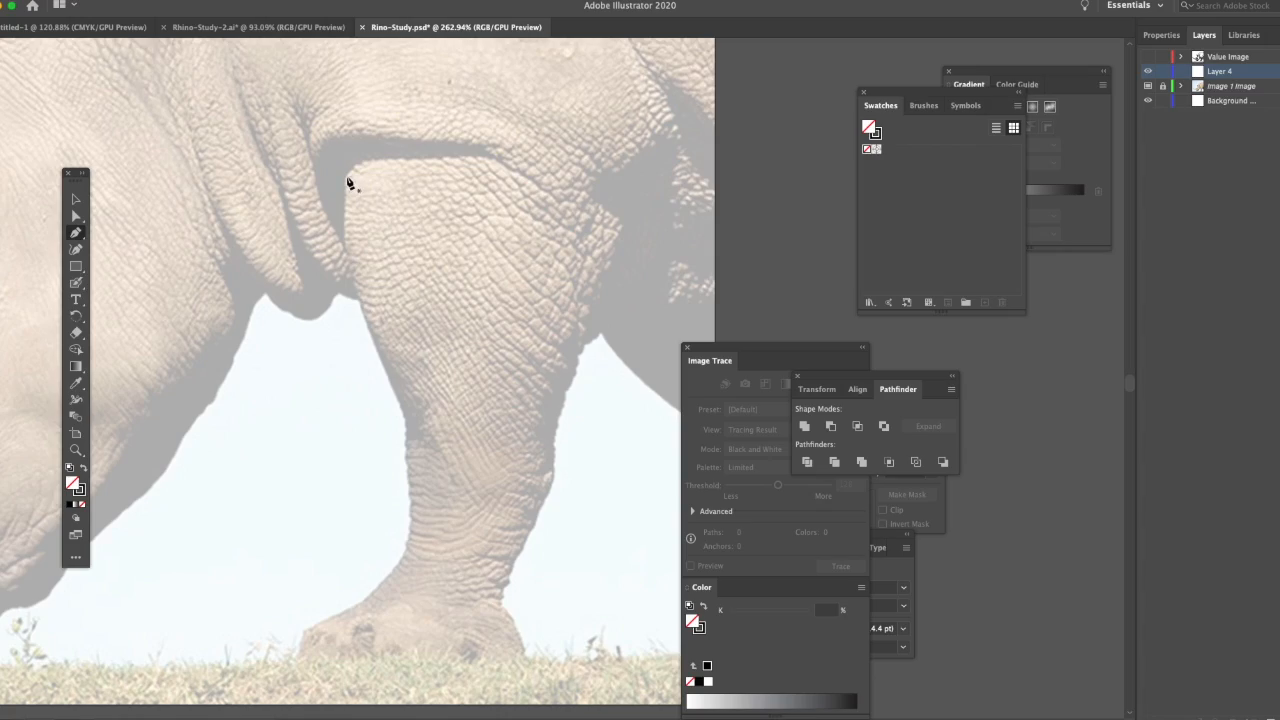
# Trace the front edge of the front leg down to the foot as an open path with a few curved Pen anchors
pyautogui.click(347, 178)
pyautogui.moveTo(366, 312)
pyautogui.mouseDown()
pyautogui.moveTo(406, 425)
pyautogui.moveTo(397, 414)
pyautogui.mouseUp()
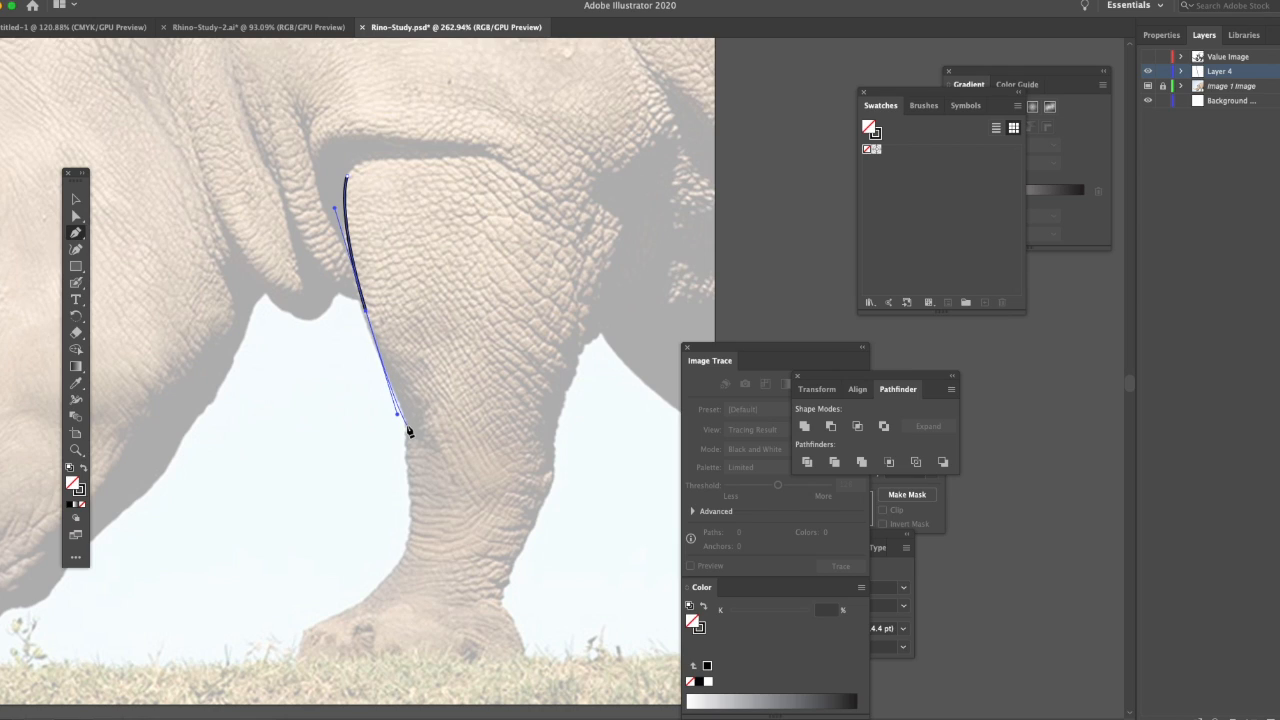
pyautogui.moveTo(406, 430); pyautogui.dragTo(408, 462)
pyautogui.moveTo(411, 534); pyautogui.dragTo(346, 609)
pyautogui.moveTo(299, 650); pyautogui.dragTo(308, 716)
pyautogui.press('Escape')
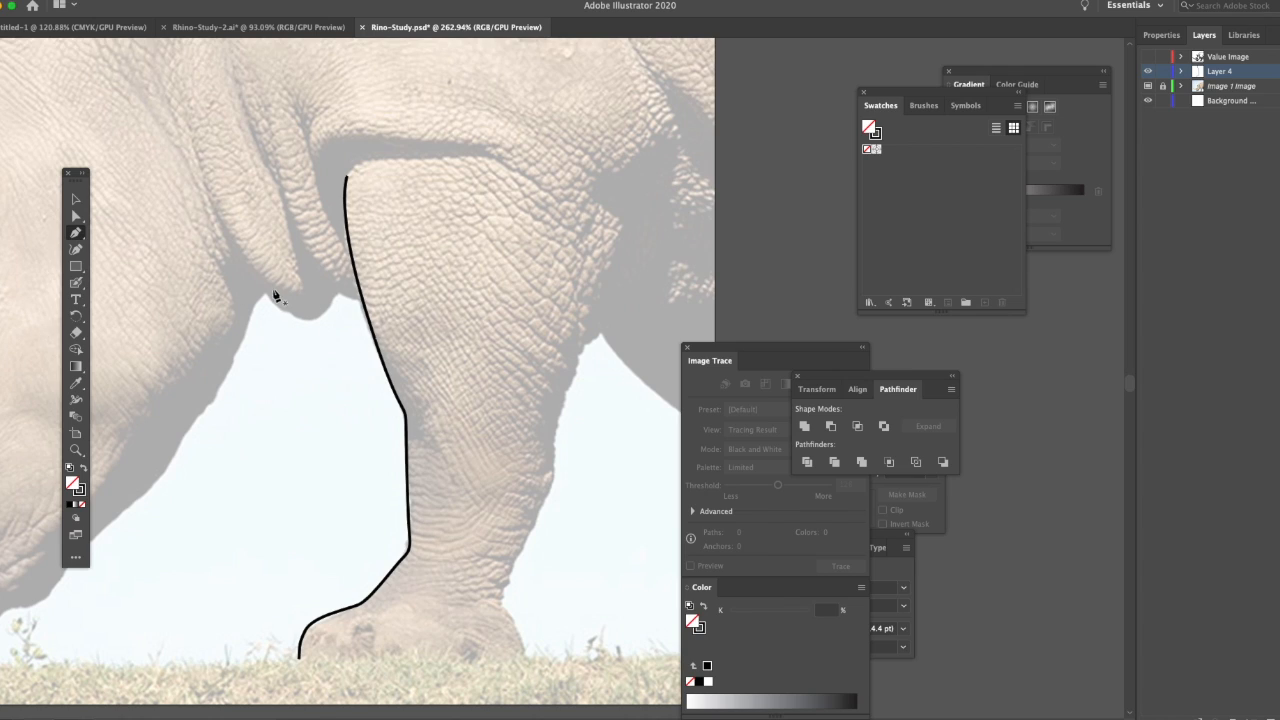
# Trace the lower edge of the skin folds between the jaw and the front leg with curved Pen segments
pyautogui.moveTo(254, 309); pyautogui.dragTo(267, 300)
pyautogui.moveTo(284, 311); pyautogui.dragTo(298, 321)
pyautogui.click(335, 317)
pyautogui.click(337, 300)
pyautogui.click(335, 305)
pyautogui.moveTo(316, 319); pyautogui.dragTo(329, 346)
pyautogui.moveTo(337, 298); pyautogui.dragTo(238, 108)
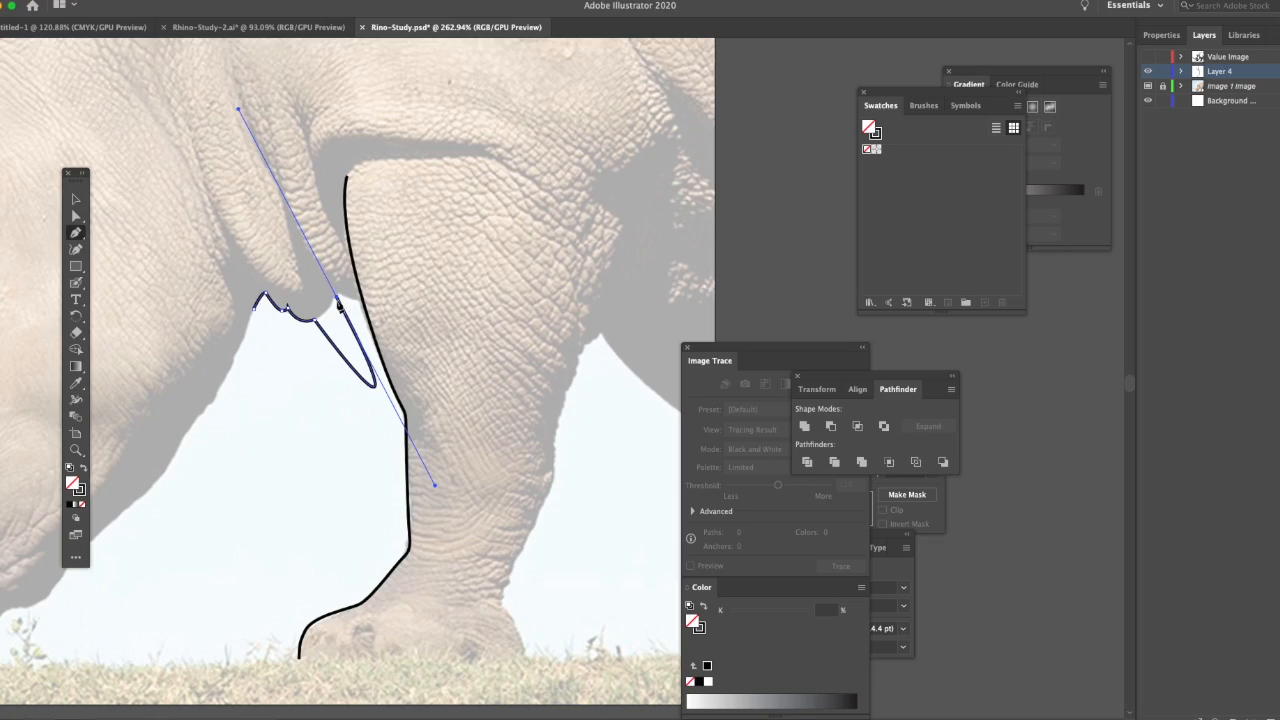
# Extend the skin fold path with short segments until it meets the front leg's outline
pyautogui.click(338, 300)
pyautogui.click(342, 294)
pyautogui.click(358, 302)
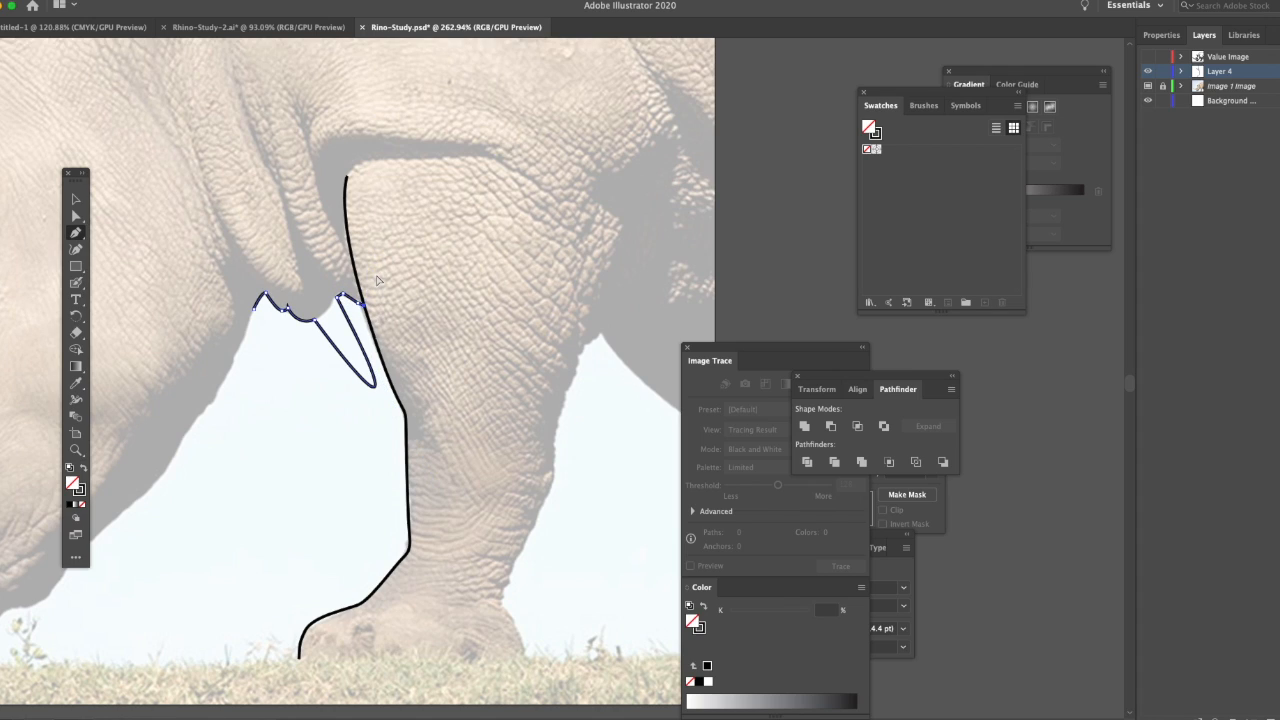
pyautogui.press('super+s')
pyautogui.press('Escape')
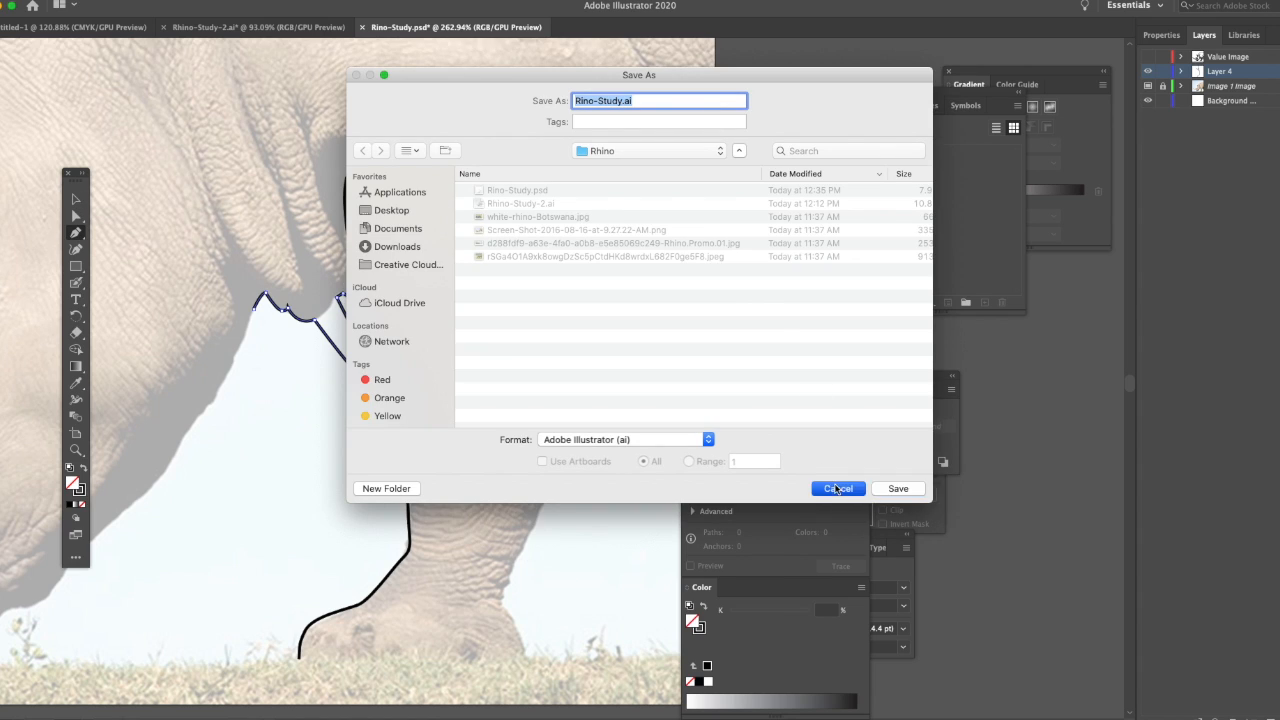
# Start a head outline with the Pen tool, tracing from the ear's base down the face, past both horns, to the snout
pyautogui.click(76, 200)
pyautogui.press('super+0')
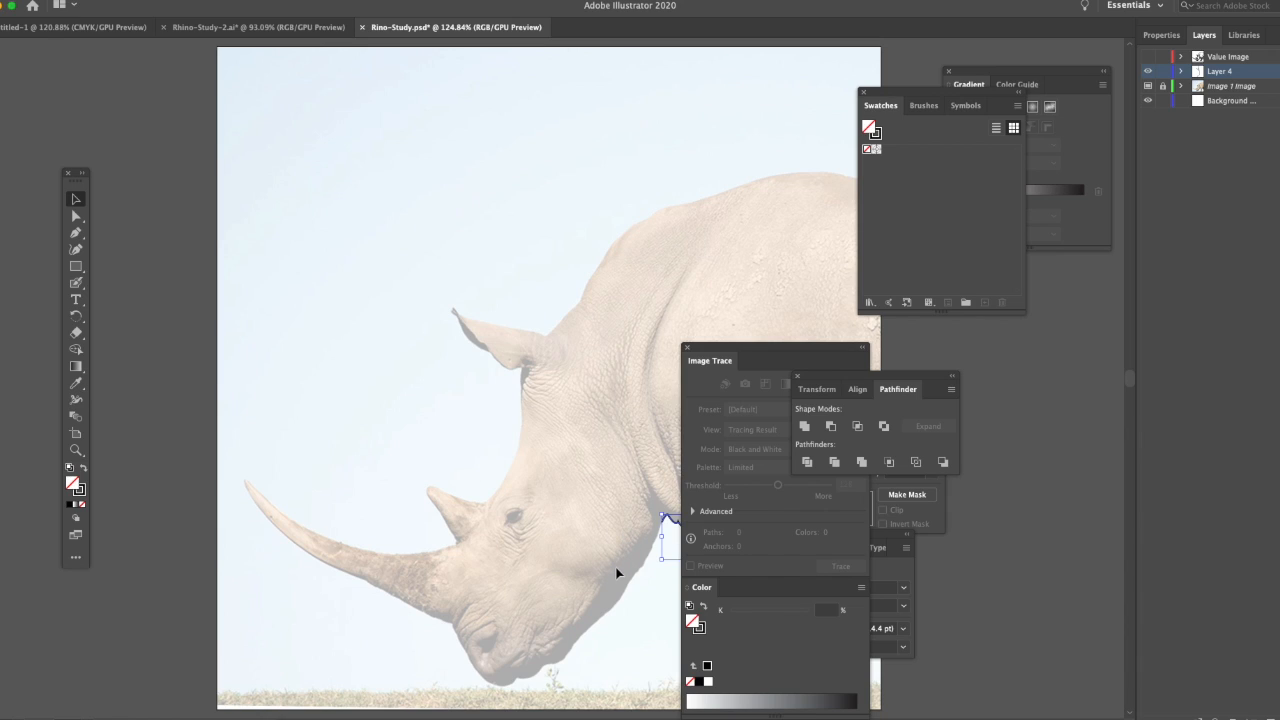
pyautogui.click(78, 233)
pyautogui.click(524, 372)
pyautogui.click(521, 433)
pyautogui.click(499, 487)
pyautogui.click(479, 510)
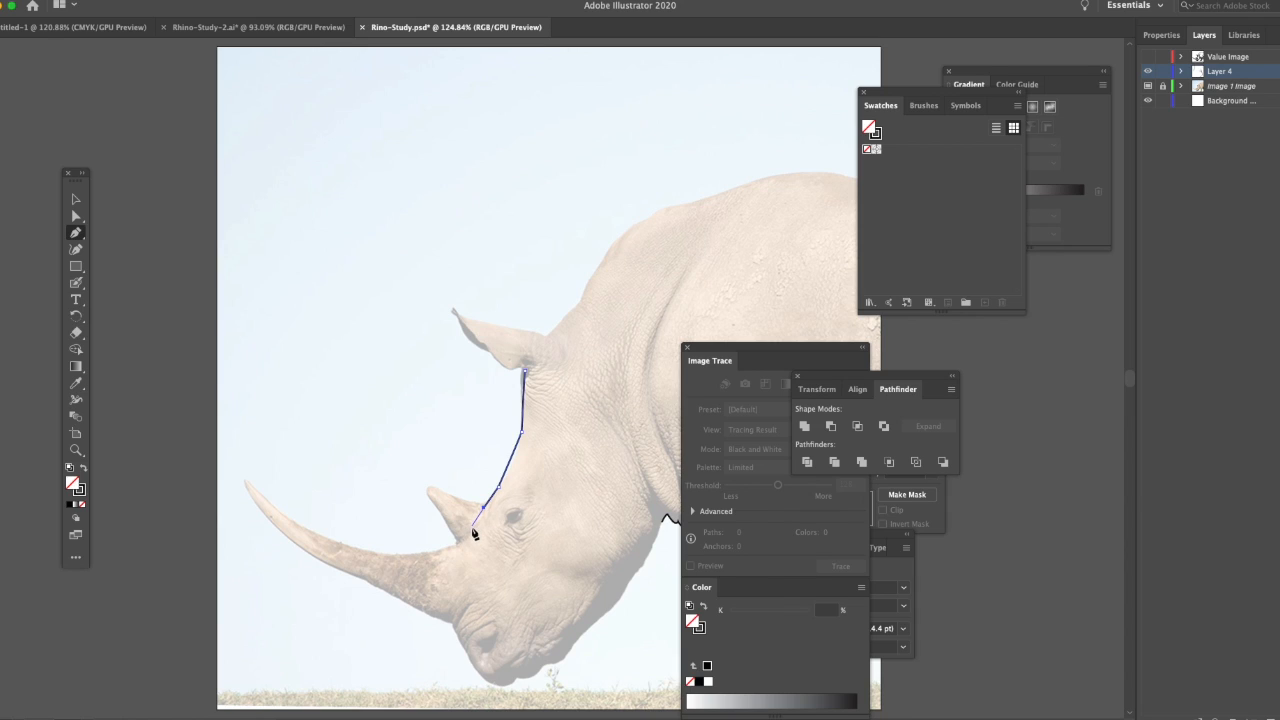
pyautogui.click(456, 543)
pyautogui.click(452, 621)
# Carry the head outline around the muzzle, along the jaw and up the neck, closing it at the ear's base
pyautogui.click(492, 676)
pyautogui.click(516, 684)
pyautogui.click(539, 672)
pyautogui.click(611, 603)
pyautogui.click(656, 540)
pyautogui.click(664, 514)
pyautogui.click(612, 384)
pyautogui.click(557, 356)
pyautogui.click(524, 372)
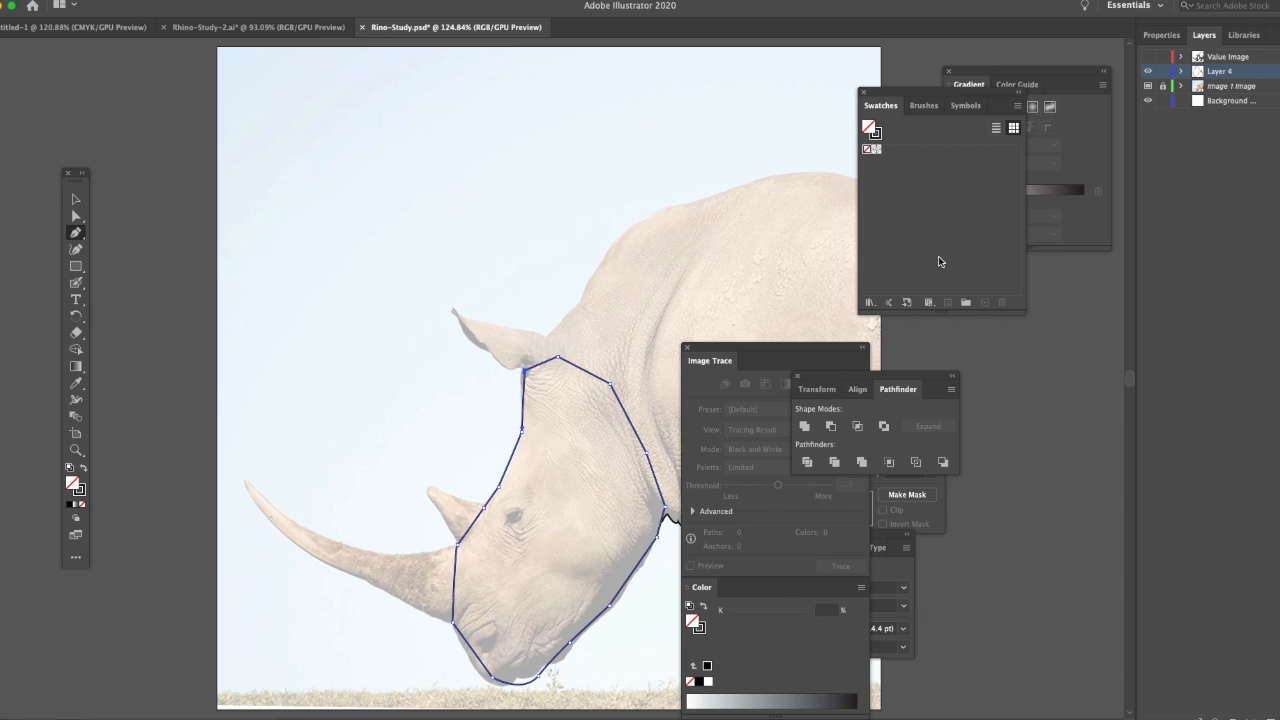
# Hide the empty Swatches panel, open the Earthtone swatch library instead, and reposition and lengthen its panel beside the rhino's head
pyautogui.click(340, 2)
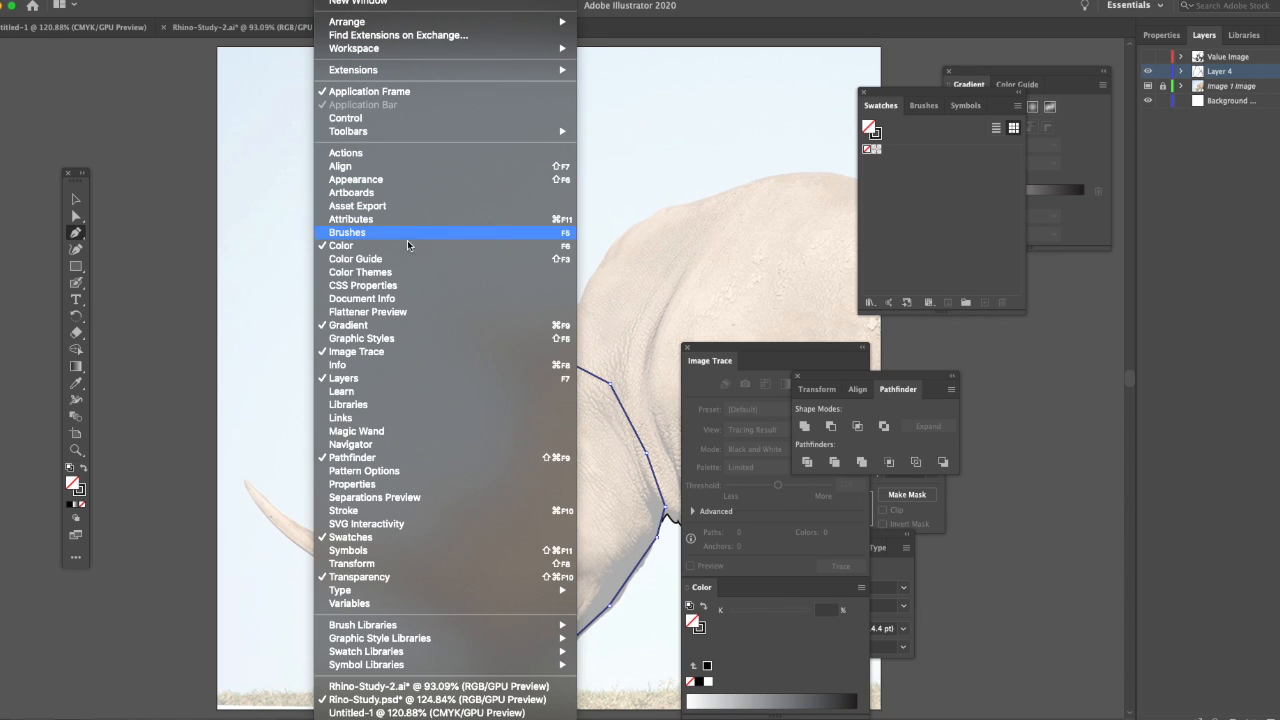
pyautogui.click(418, 538)
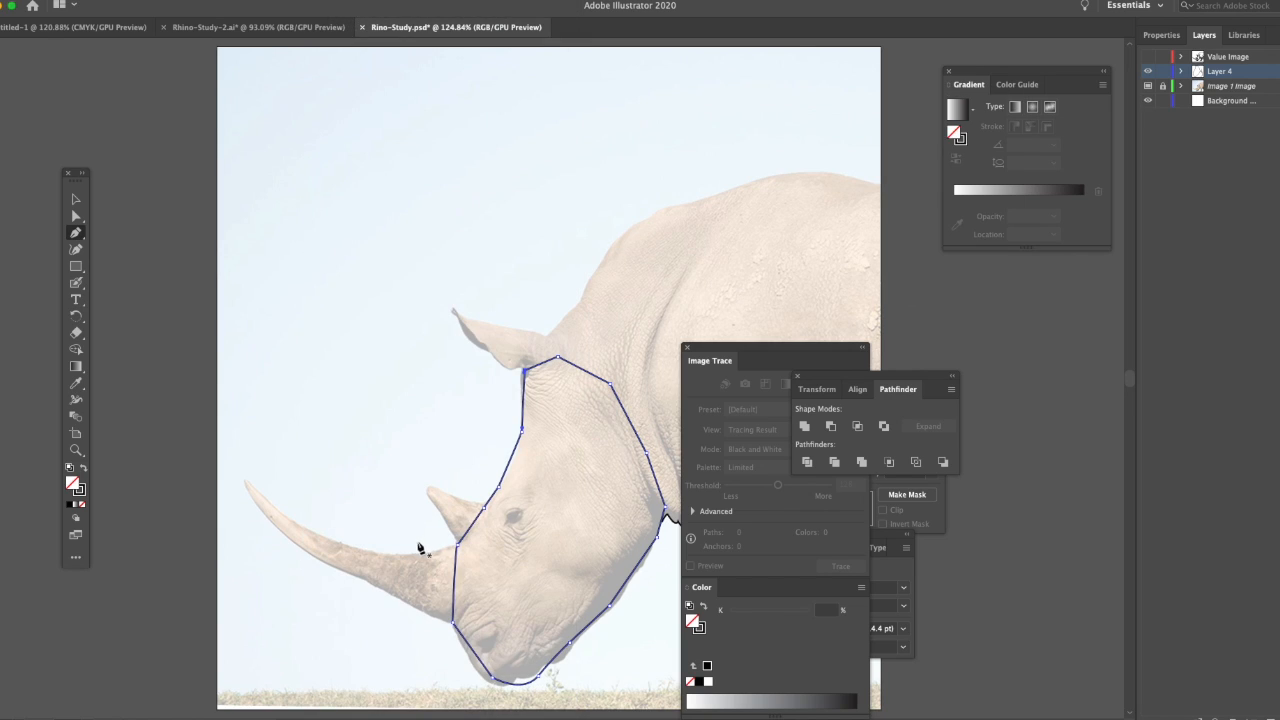
pyautogui.click(344, 1)
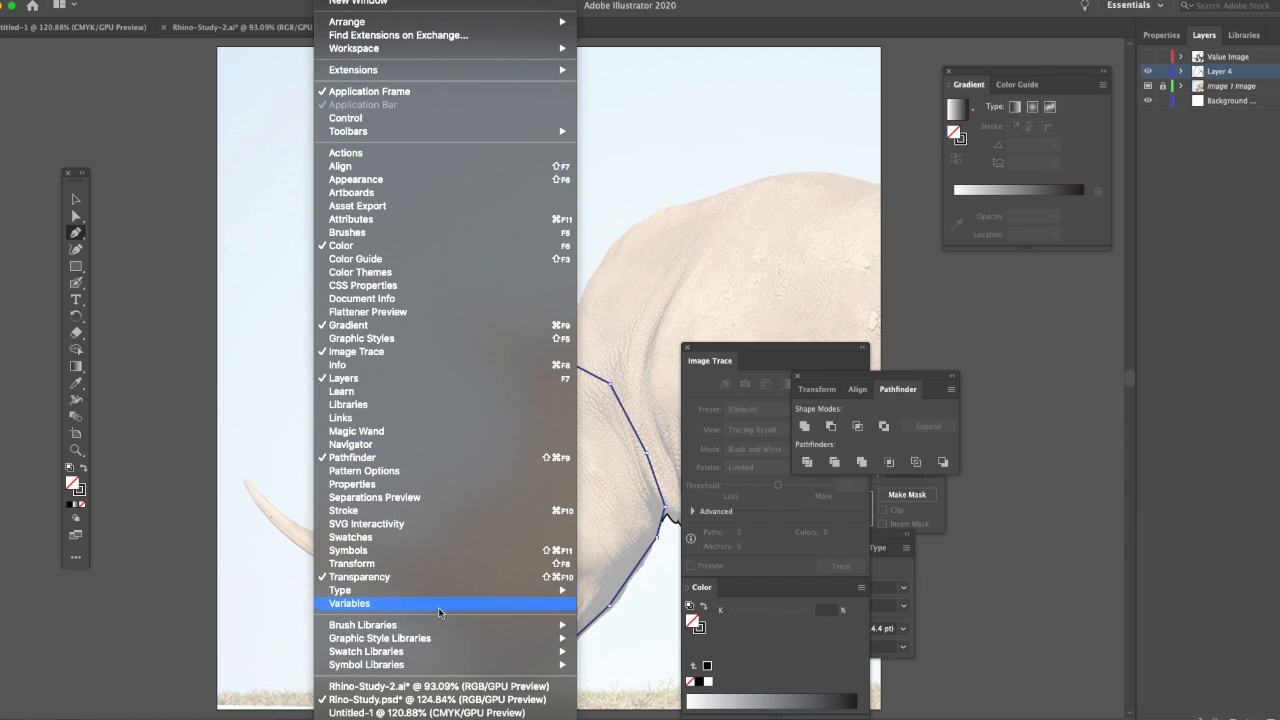
pyautogui.moveTo(488, 652)
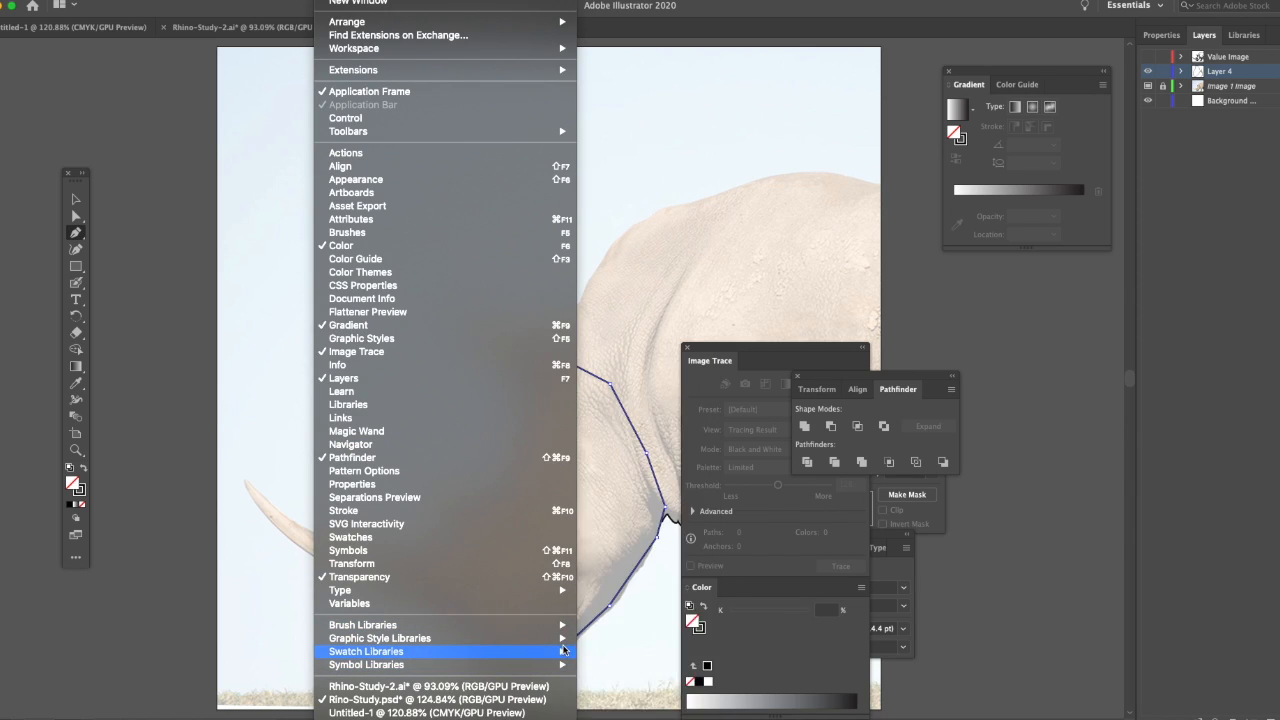
pyautogui.moveTo(563, 652)
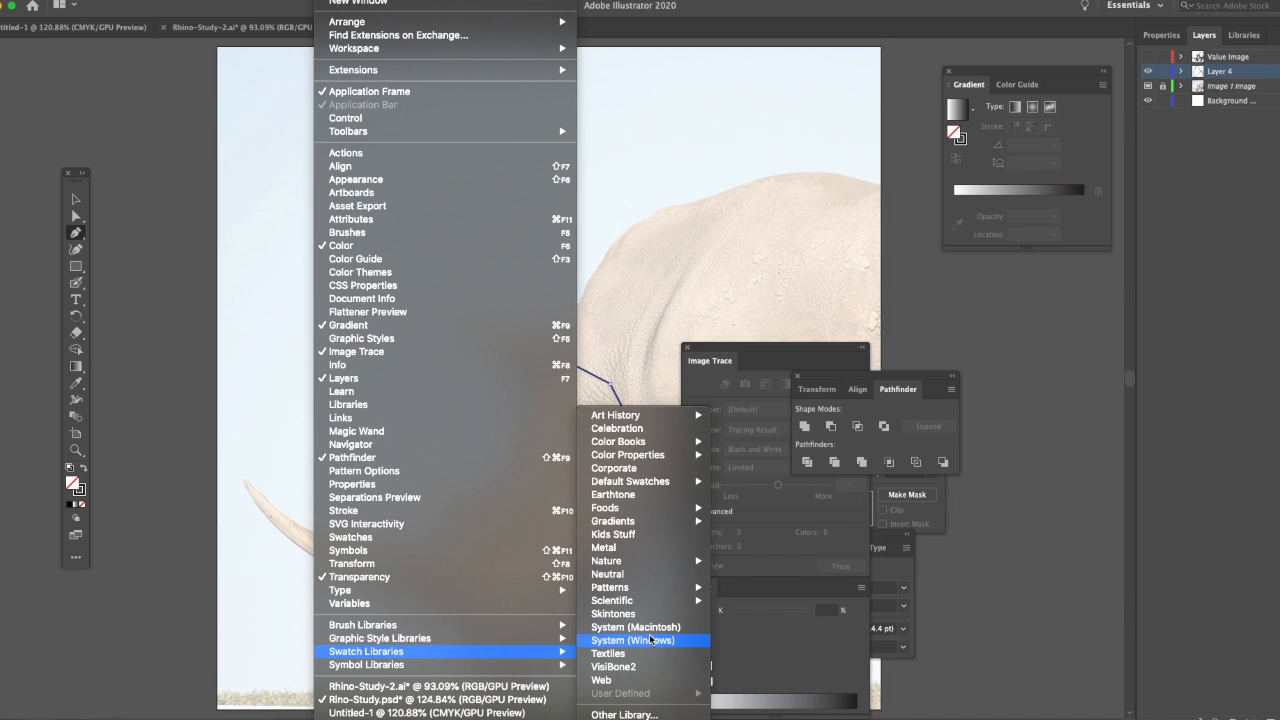
pyautogui.click(660, 495)
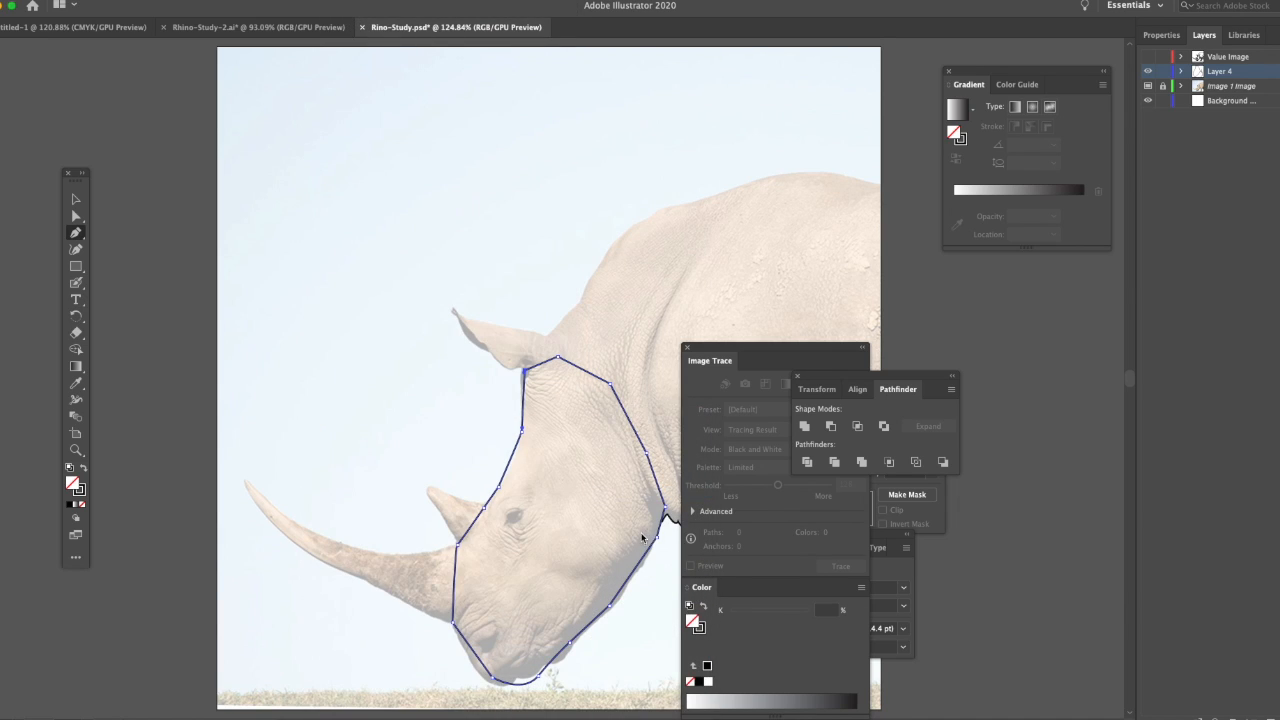
pyautogui.moveTo(869, 460); pyautogui.dragTo(849, 273)
pyautogui.moveTo(845, 366); pyautogui.dragTo(829, 641)
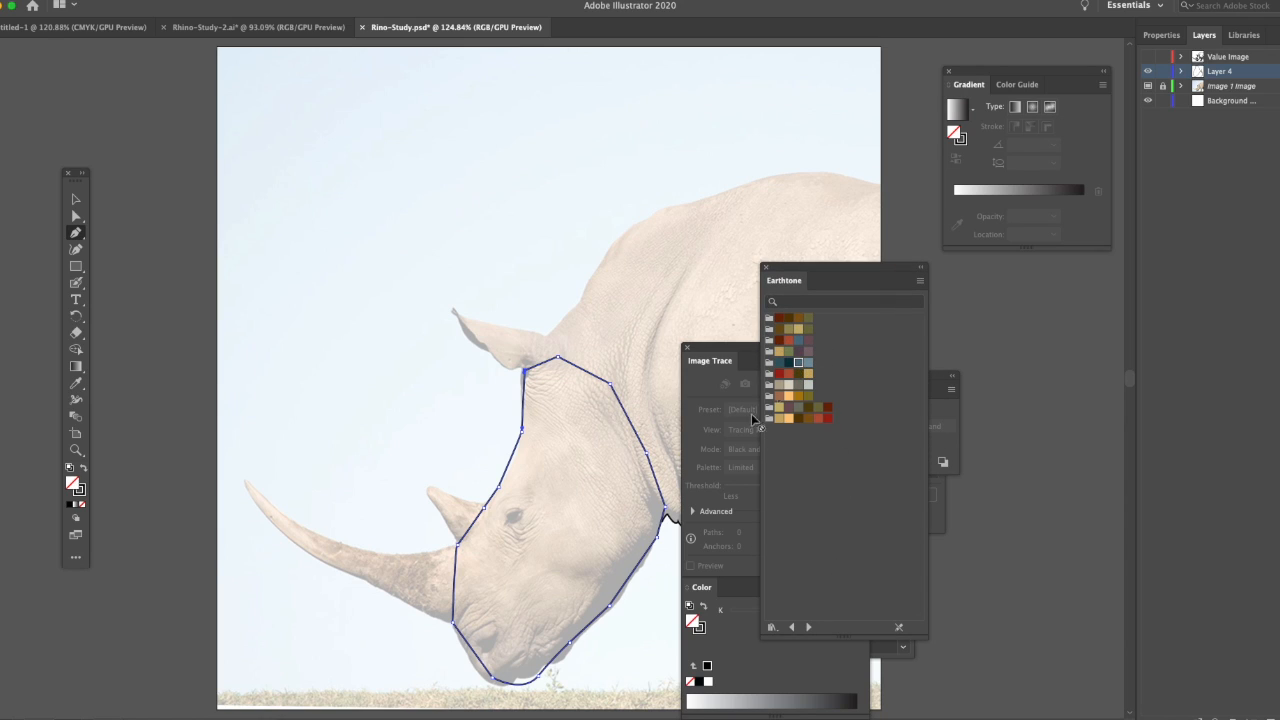
# Select the head outline and try grey-blue and light orange Earthtone fills on it, settling on the dark mauve swatch 71535C
pyautogui.click(75, 203)
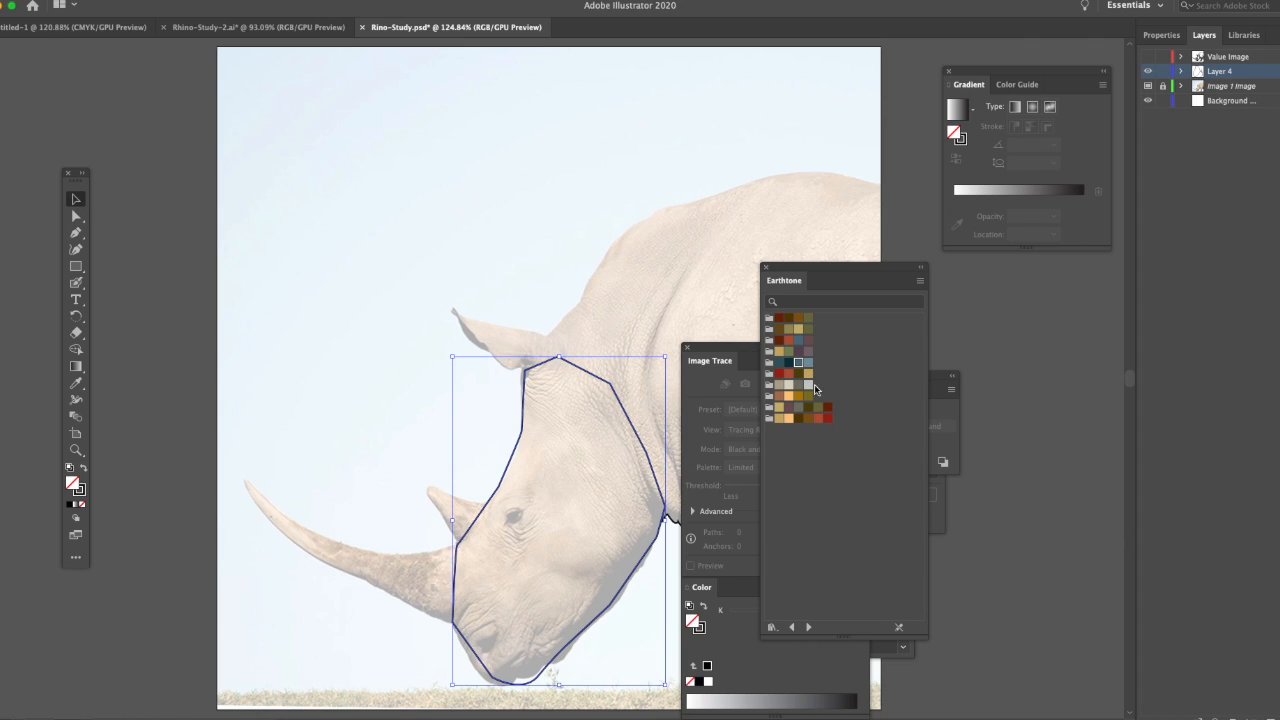
pyautogui.click(808, 363)
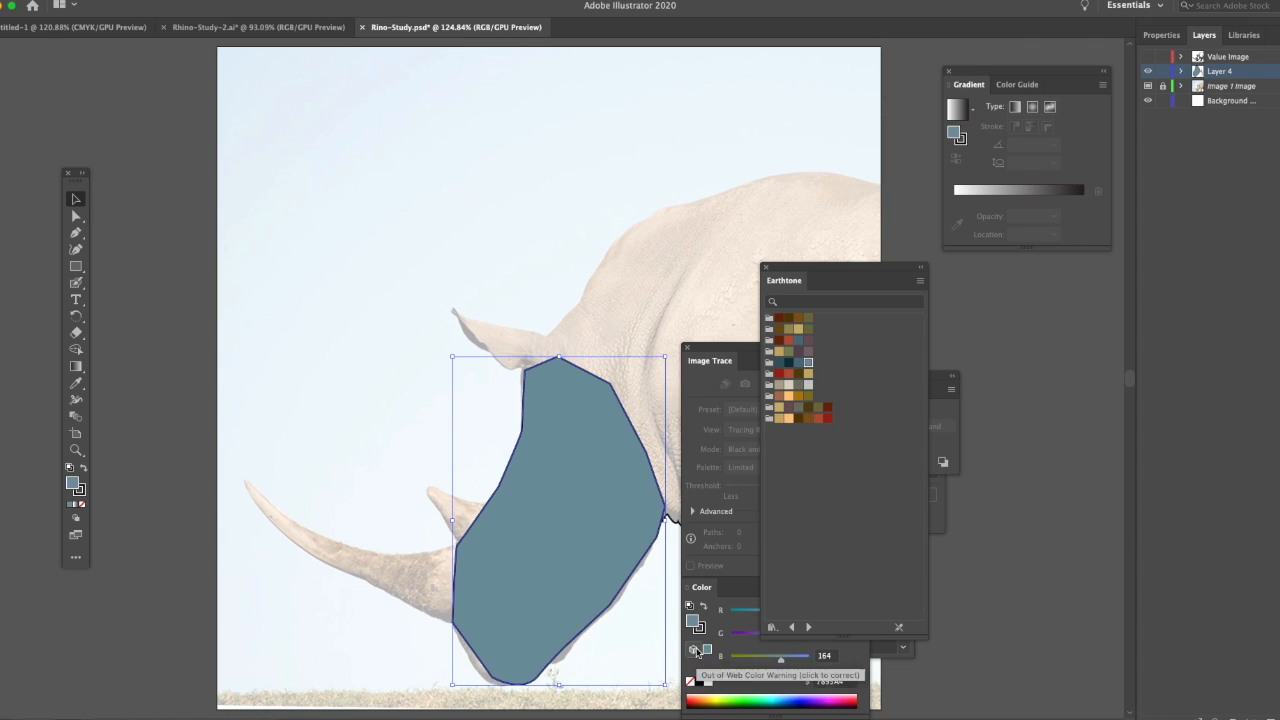
pyautogui.click(789, 387)
pyautogui.click(789, 418)
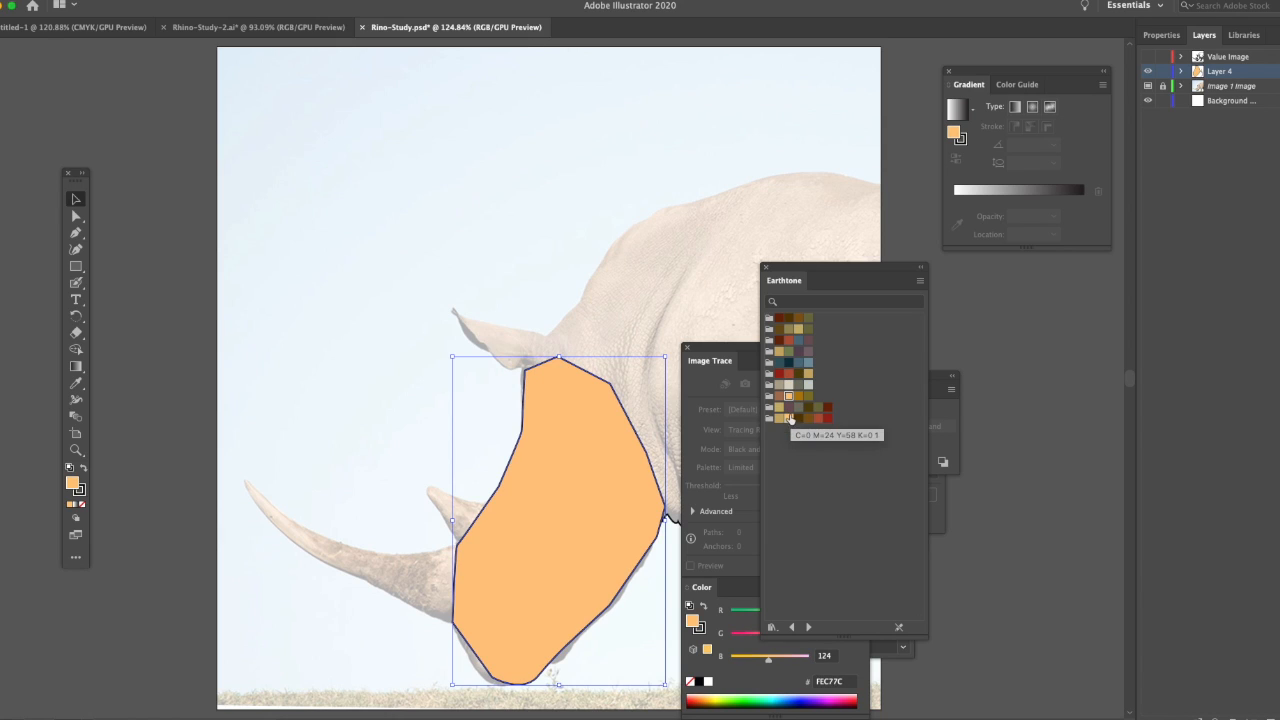
pyautogui.click(799, 408)
pyautogui.click(789, 408)
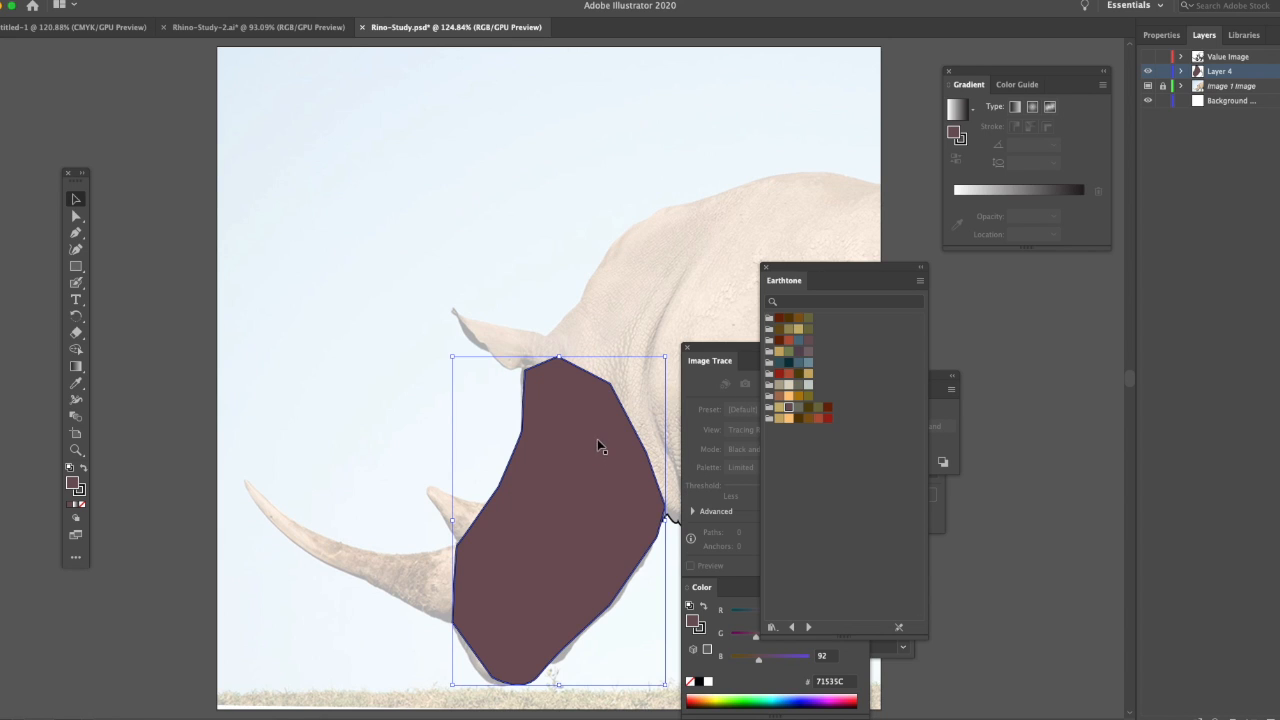
pyautogui.press('Delete')
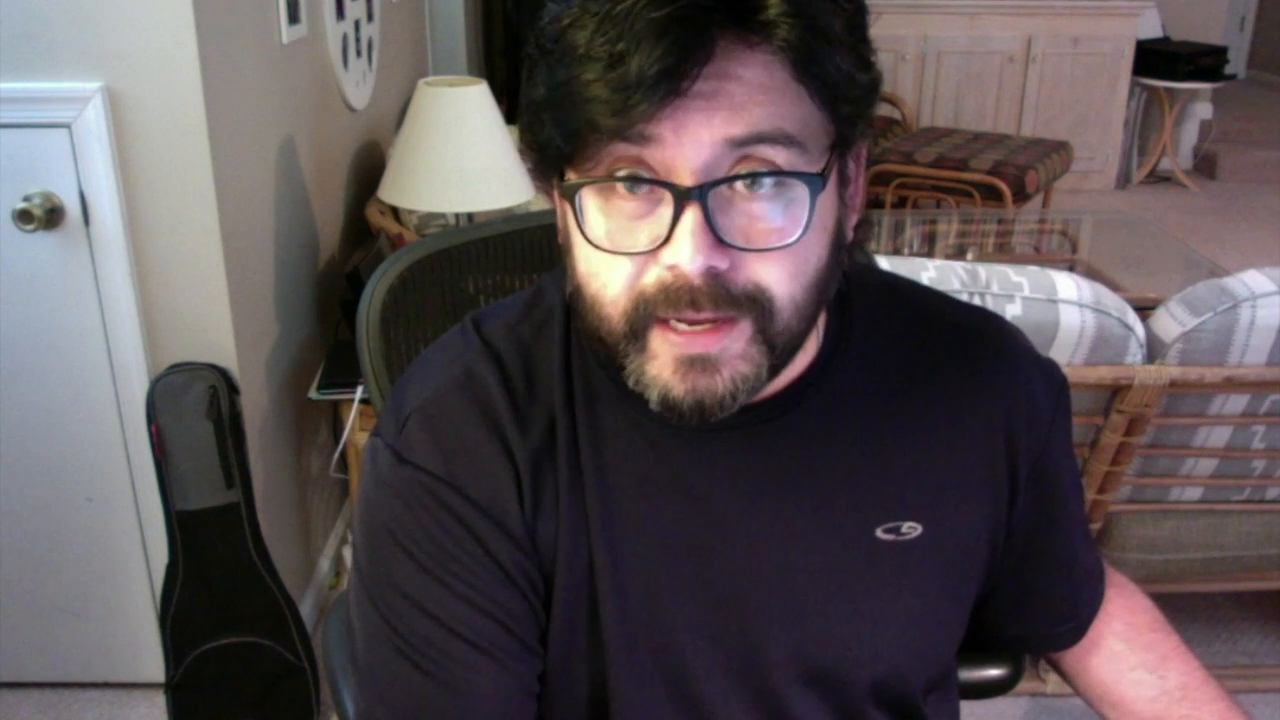